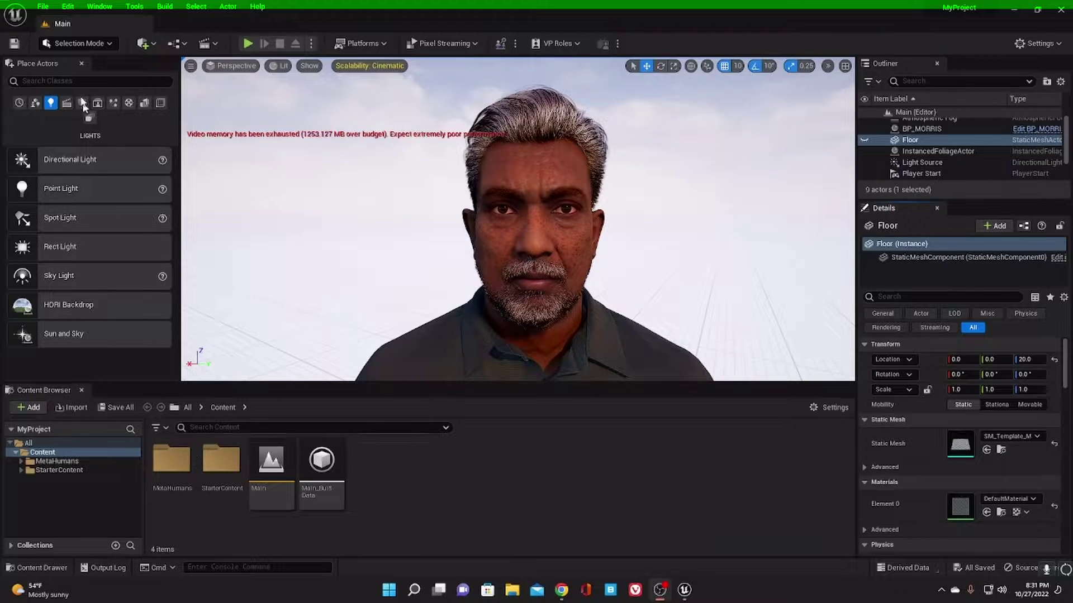
Search the project's plugins for "live link face" to check that LiveLinkFaceImporter is enabled, and close the plugin list.
left_click(68, 6)
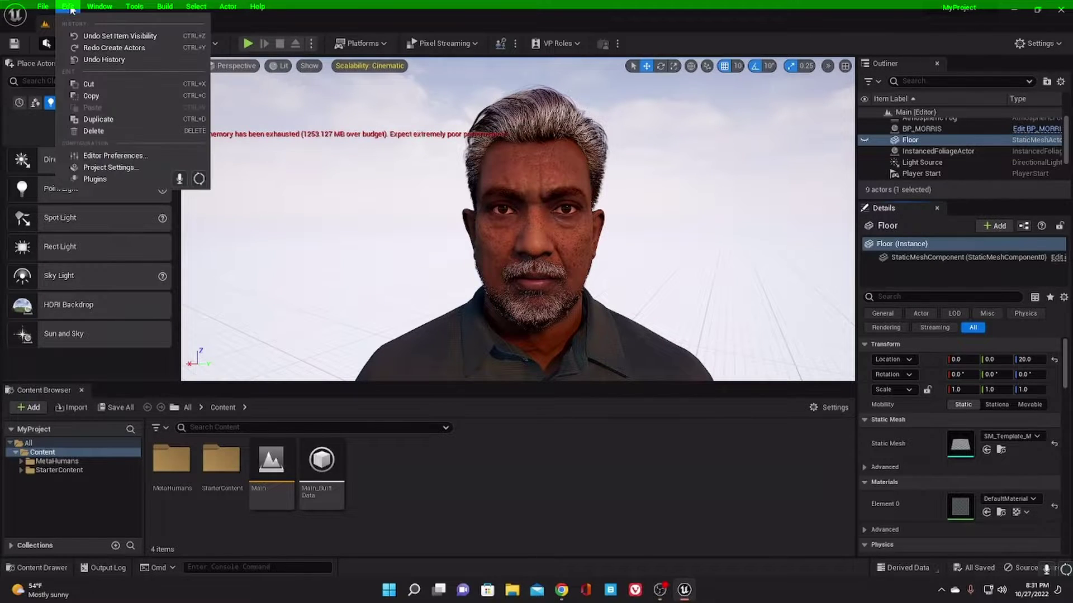
left_click(112, 179)
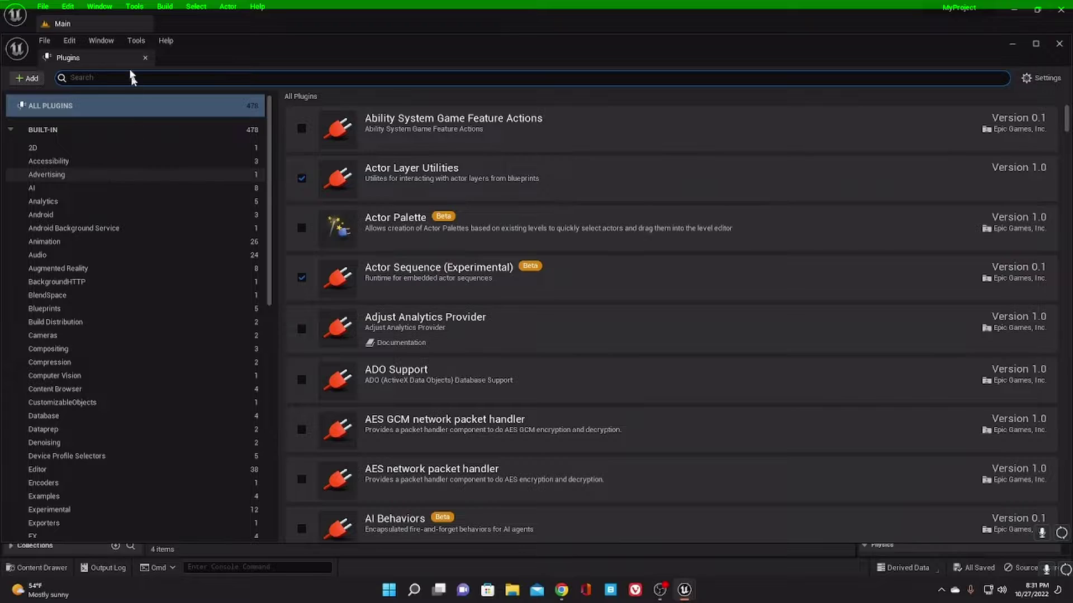
left_click(124, 77)
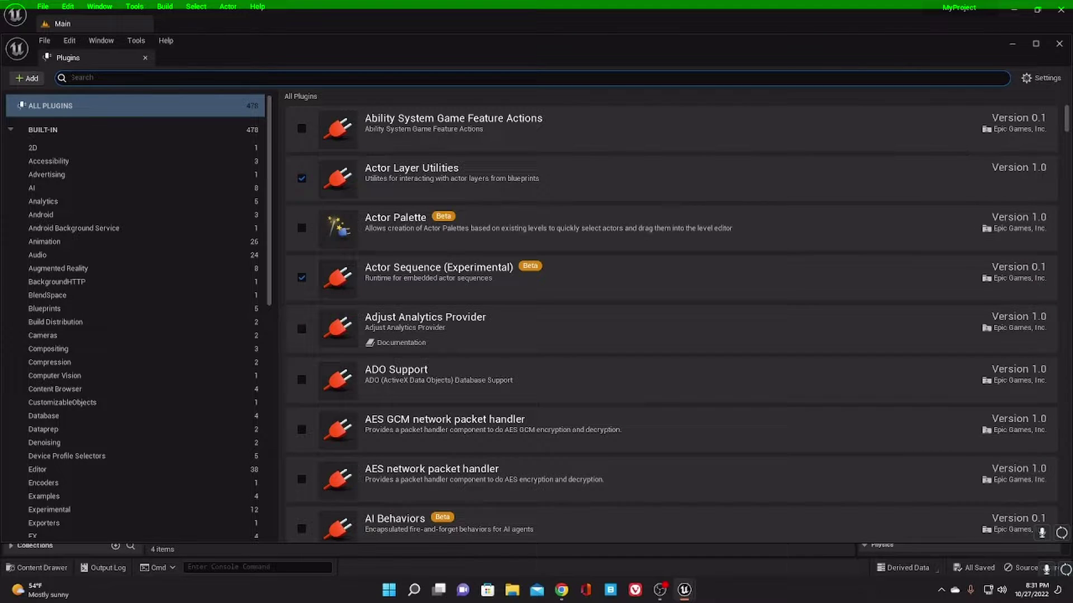
type("live")
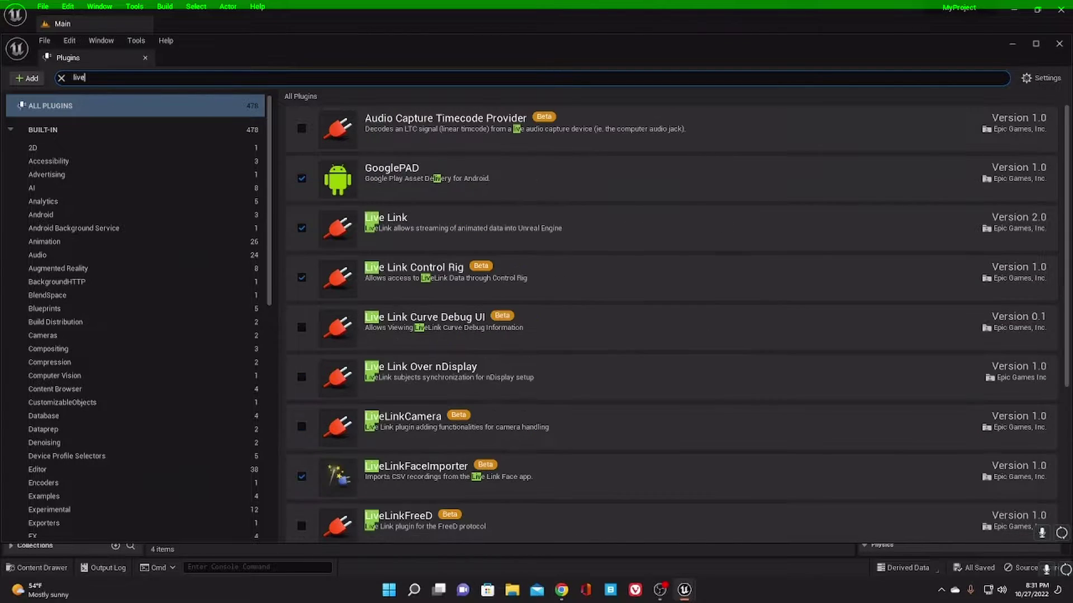
type(" link")
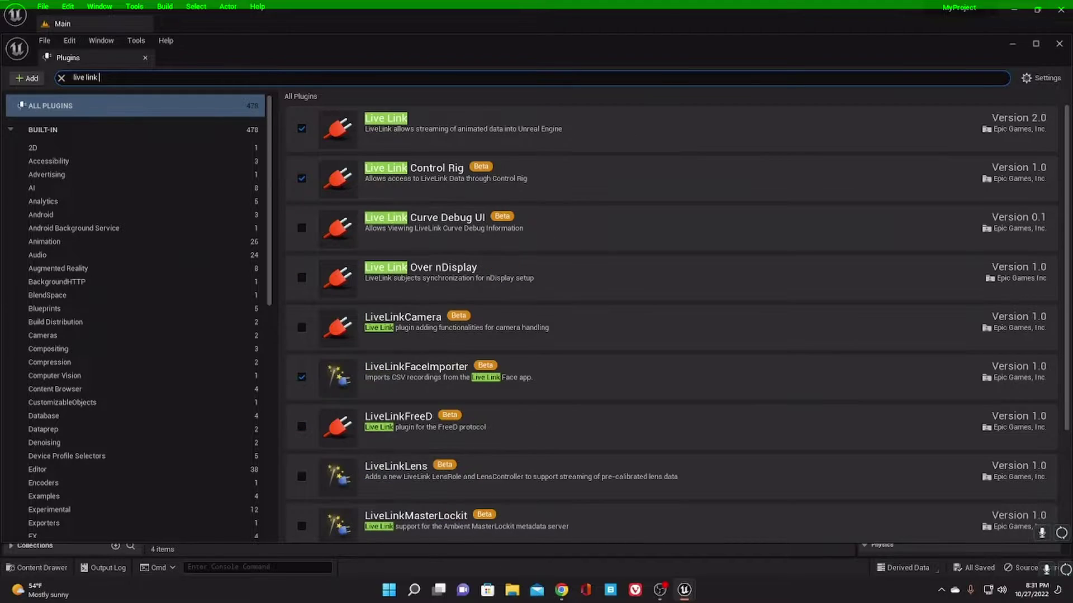
type(" face")
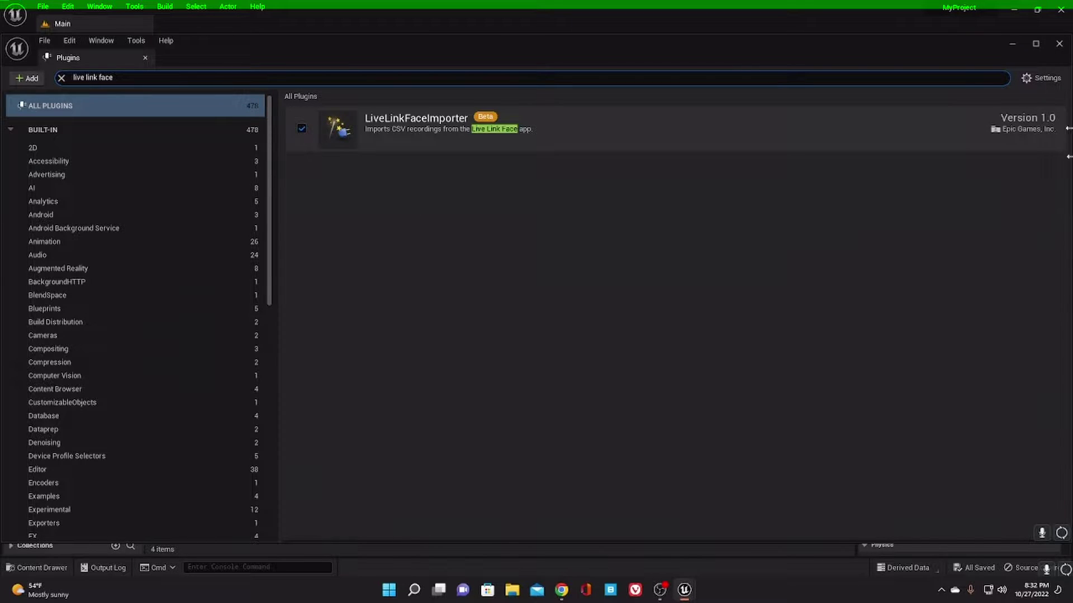
left_click(1059, 43)
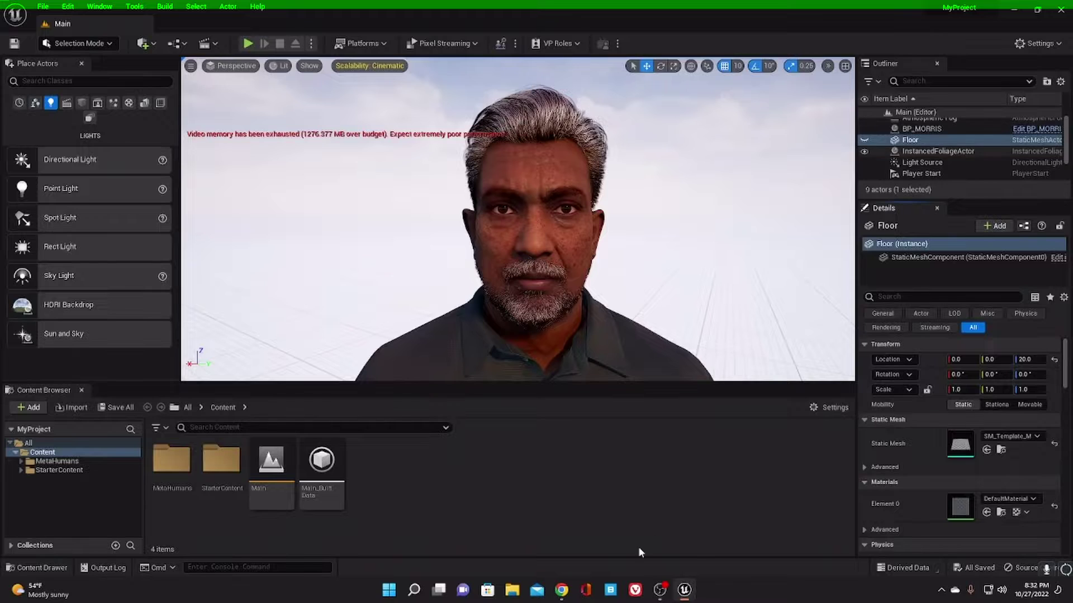
Import MySlate_4_iPhone.csv from the LIVE_LINK_TAKES folder on New Volume (P:) in File Explorer into the project's Content folder.
left_click(512, 591)
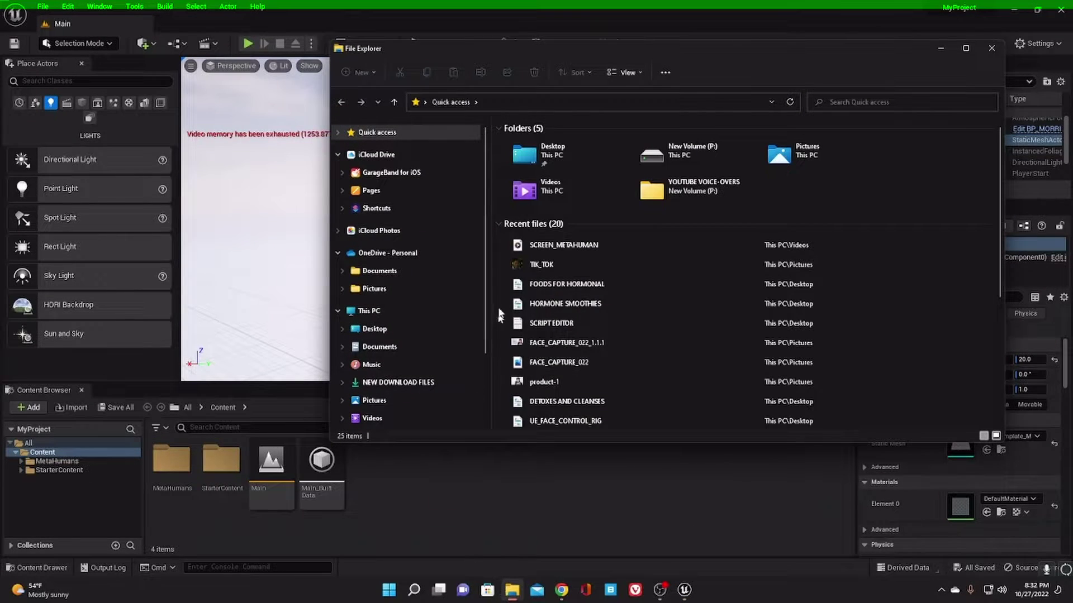
scroll(484, 288, "down", 2)
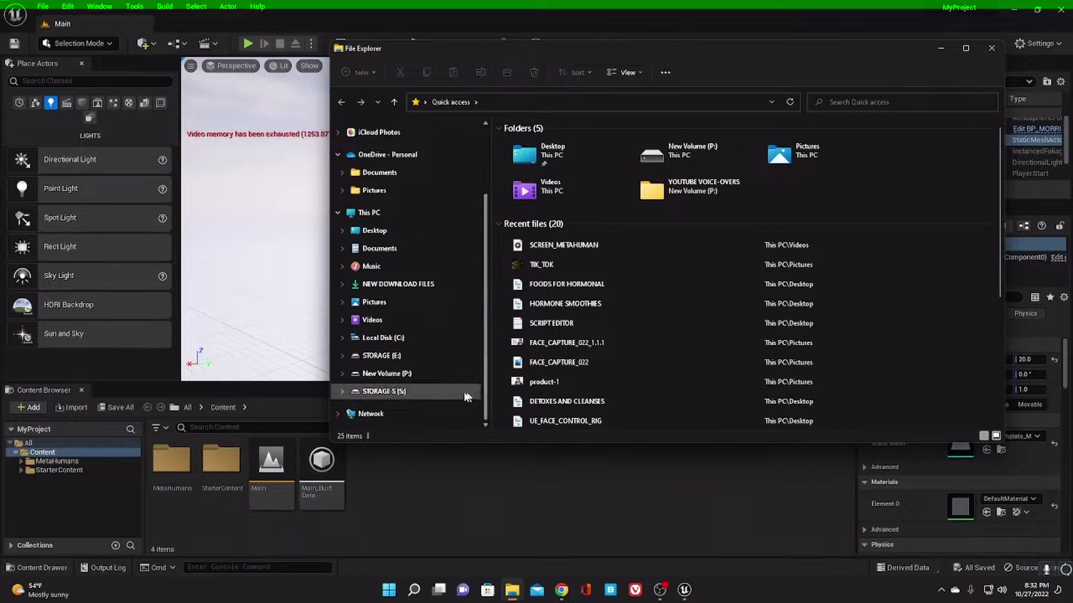
left_click(431, 374)
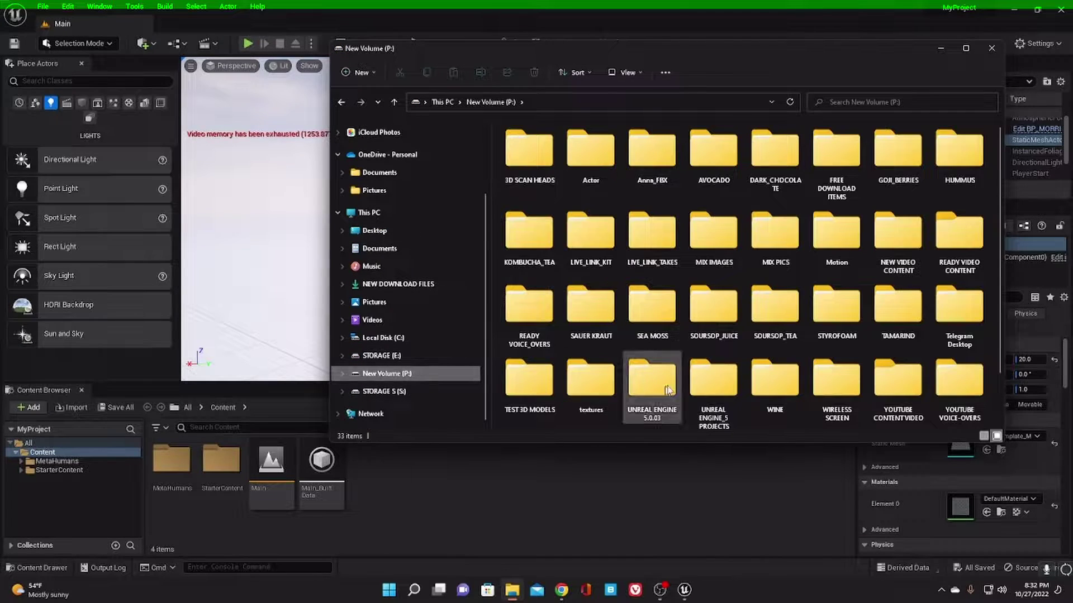
double_click(654, 243)
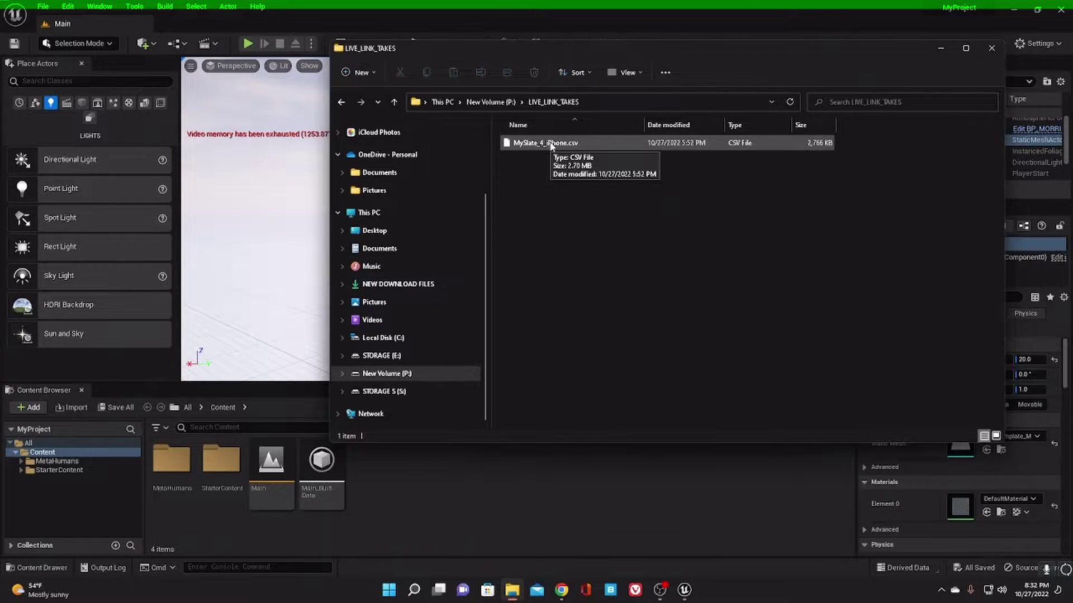
left_click_drag(550, 144, 535, 457)
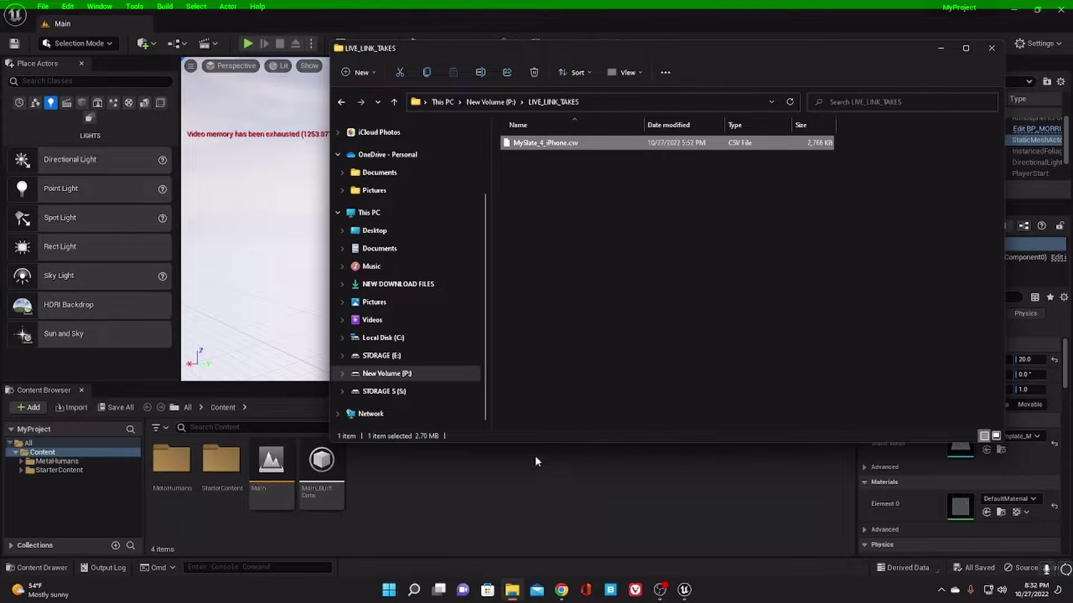
left_click_drag(438, 487, 433, 497)
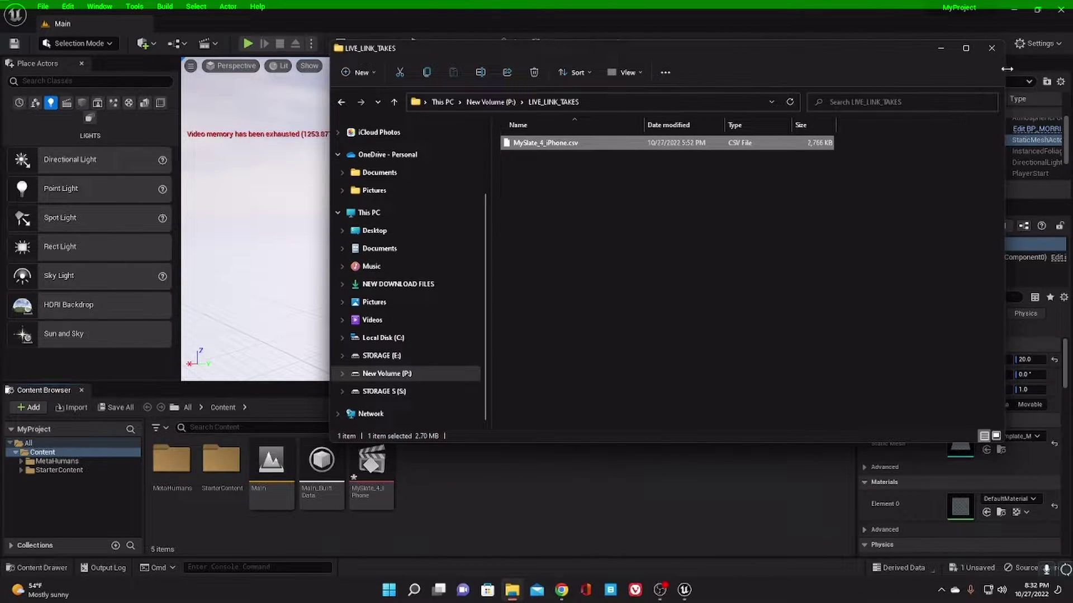
left_click(989, 49)
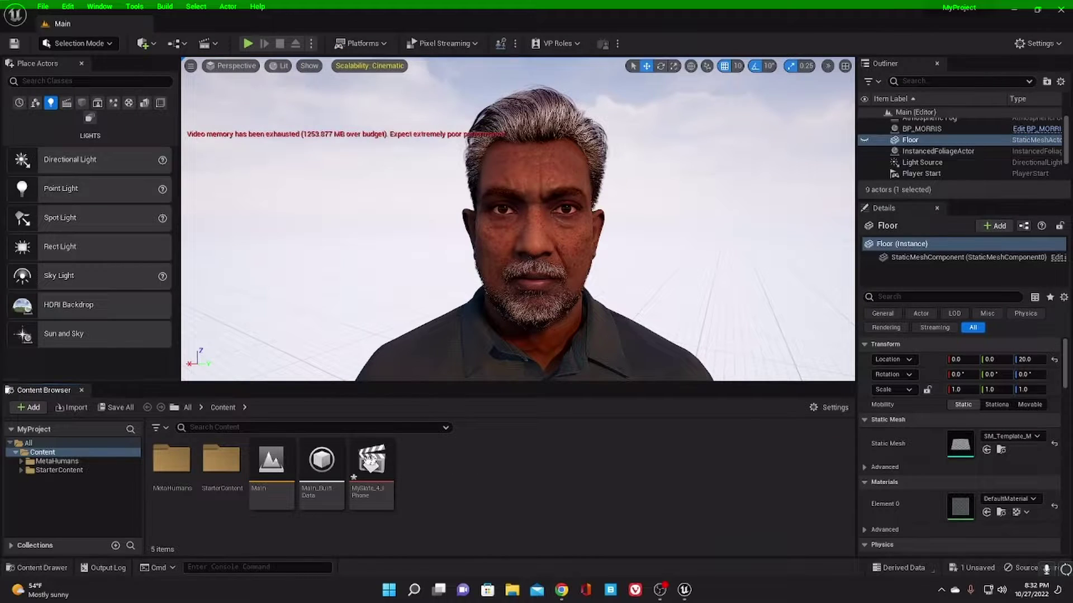
Open the MySlate_4_iPhone sequence, set BP_MORRIS's ARKit Face Subject to MySlate_4_iPhone and enable Use ARKit Face.
double_click(367, 460)
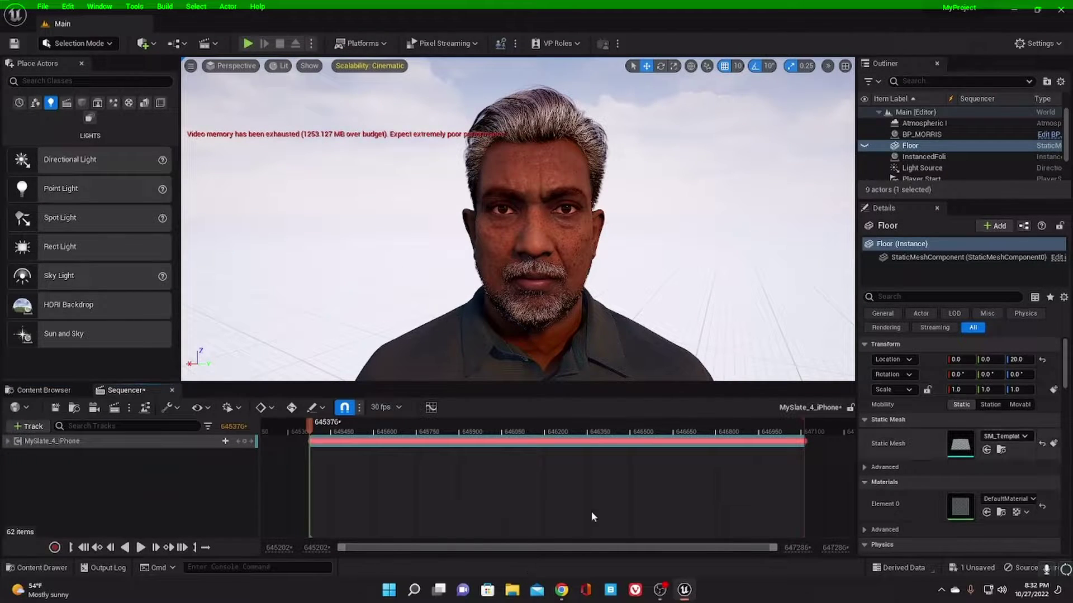
left_click(546, 191)
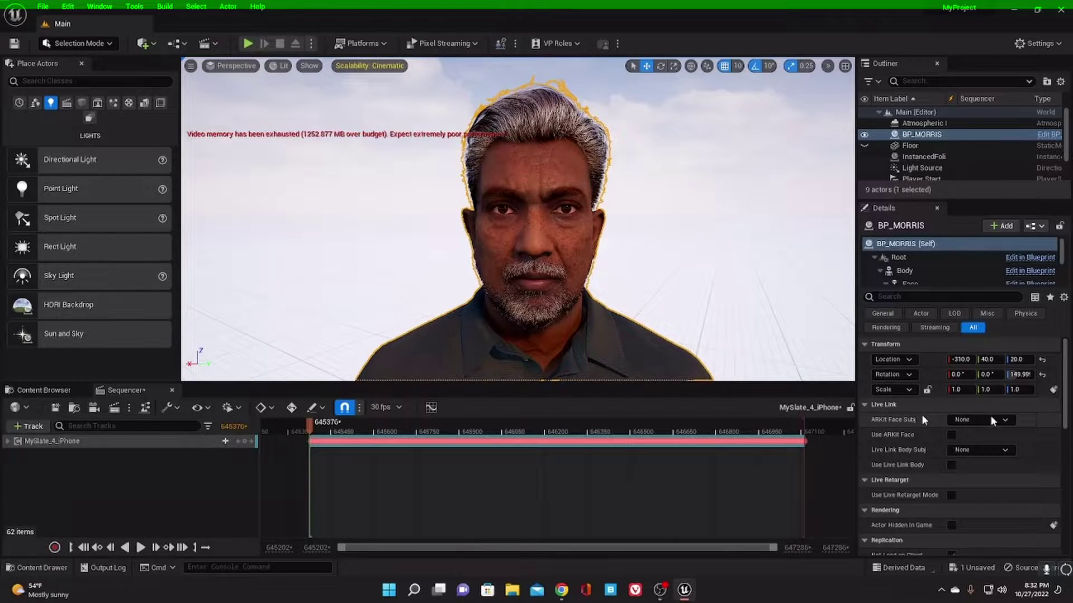
left_click(1006, 419)
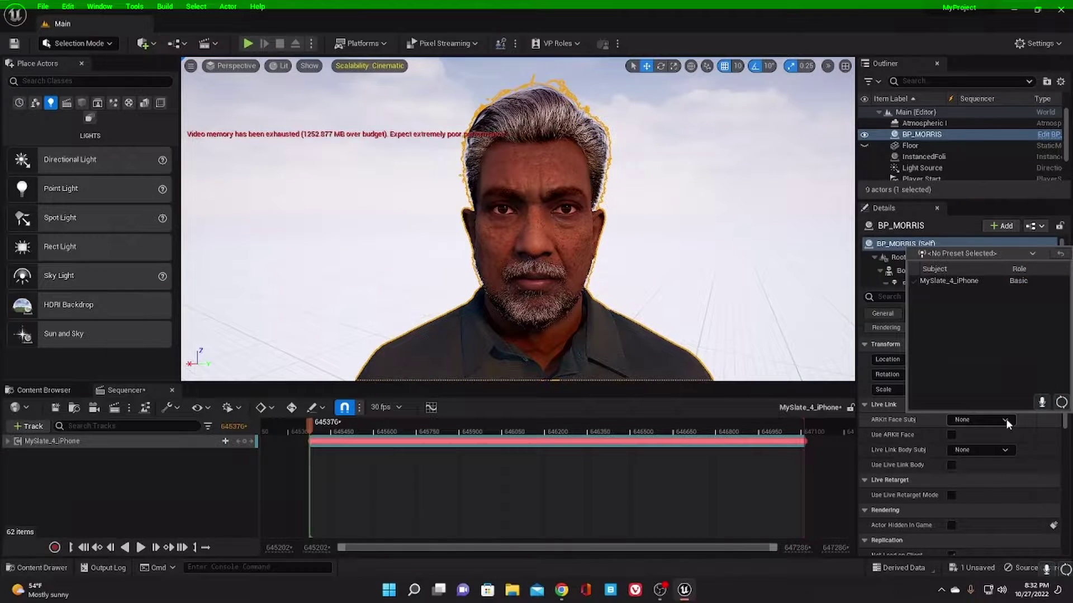
left_click(970, 281)
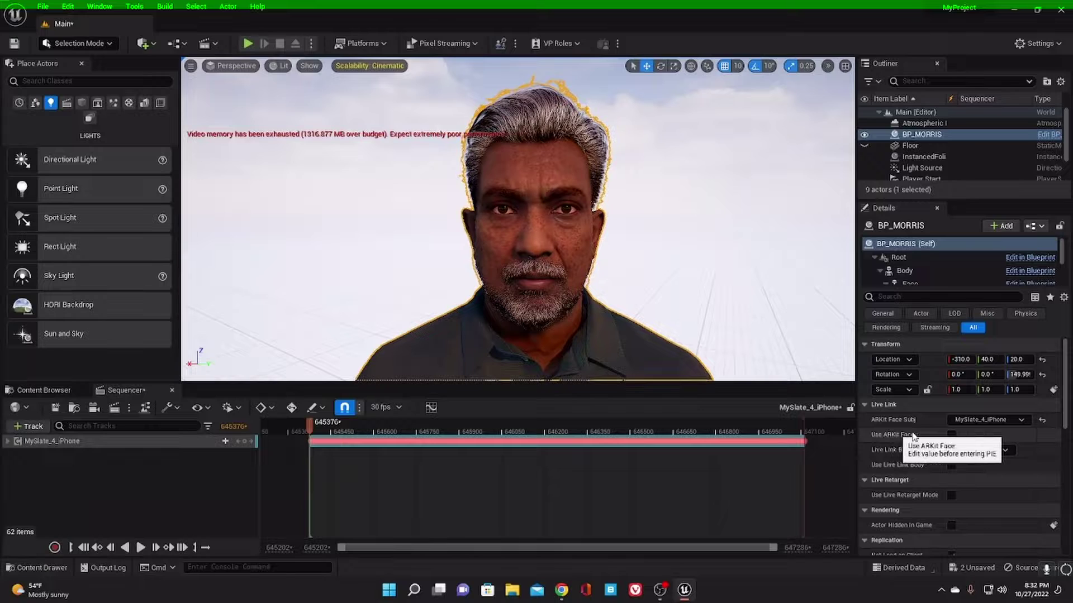
left_click(952, 434)
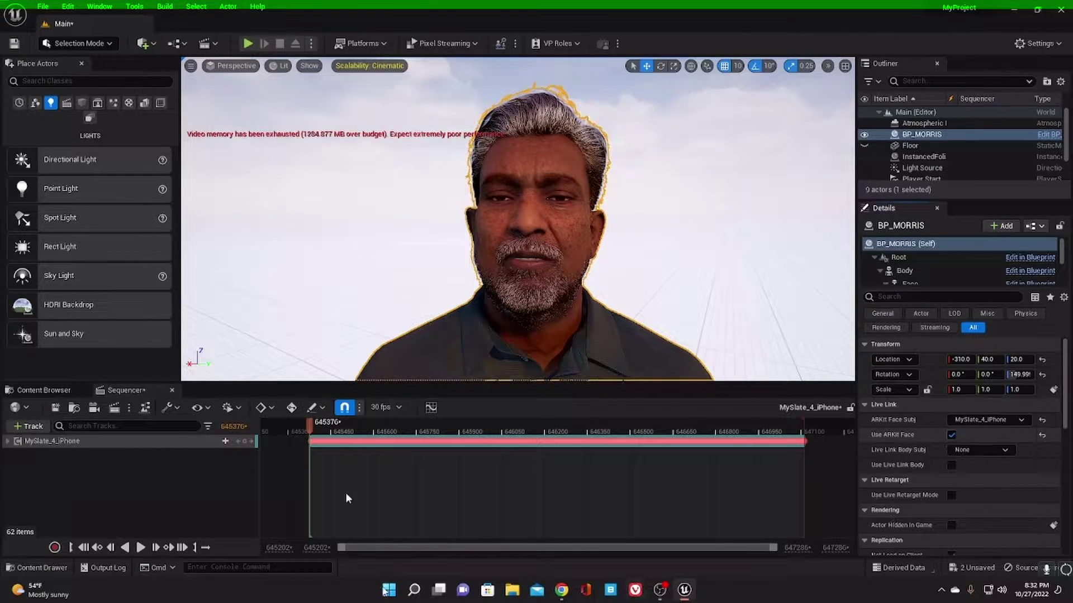
Play part of the facial capture on the character and return the playhead to the start of the sequence.
left_click(140, 548)
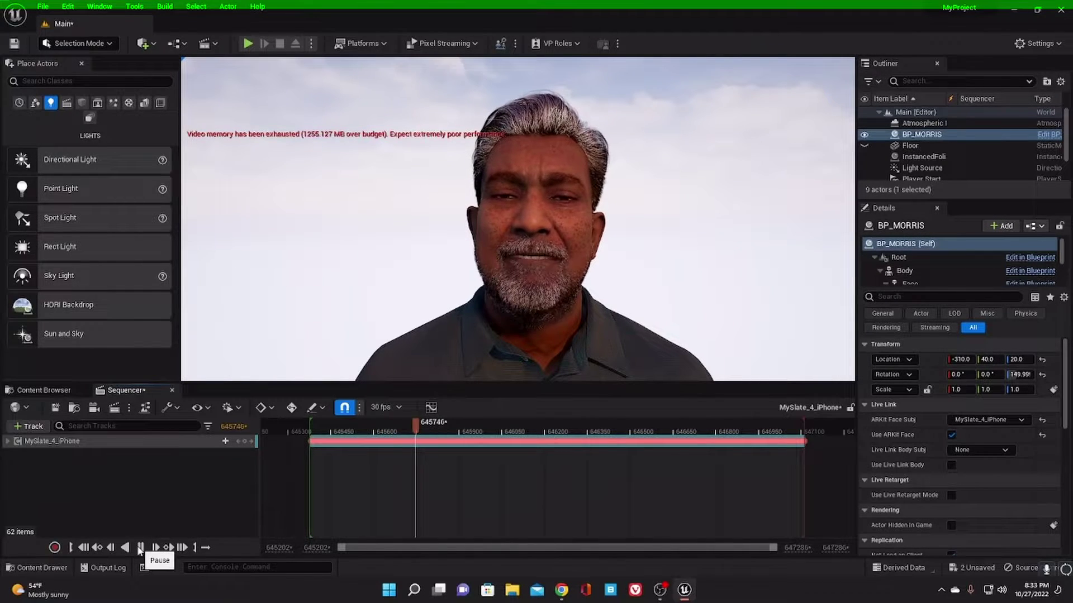
left_click(140, 548)
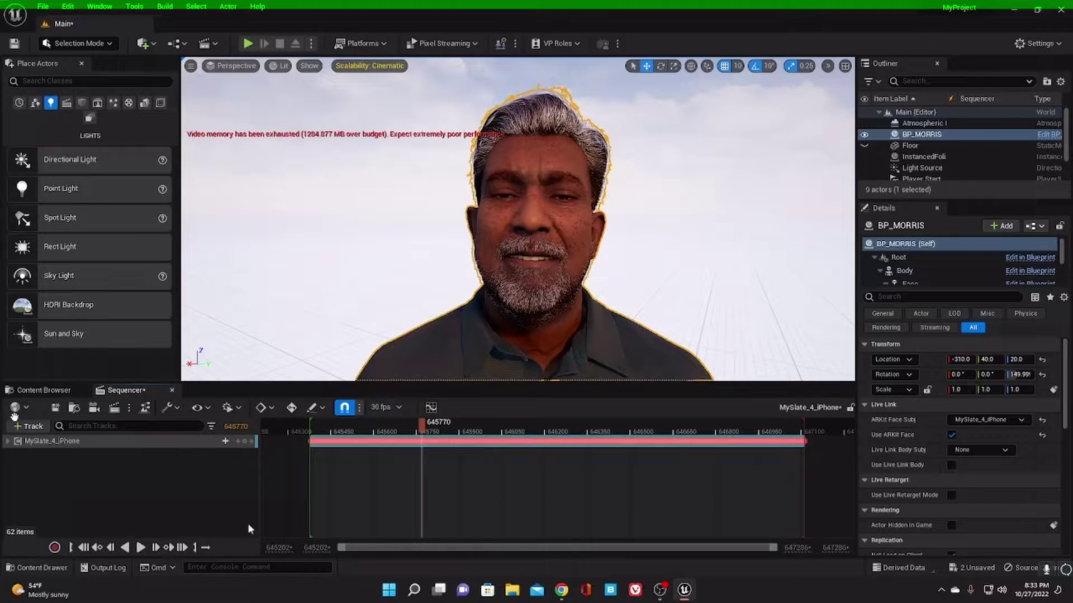
left_click(83, 548)
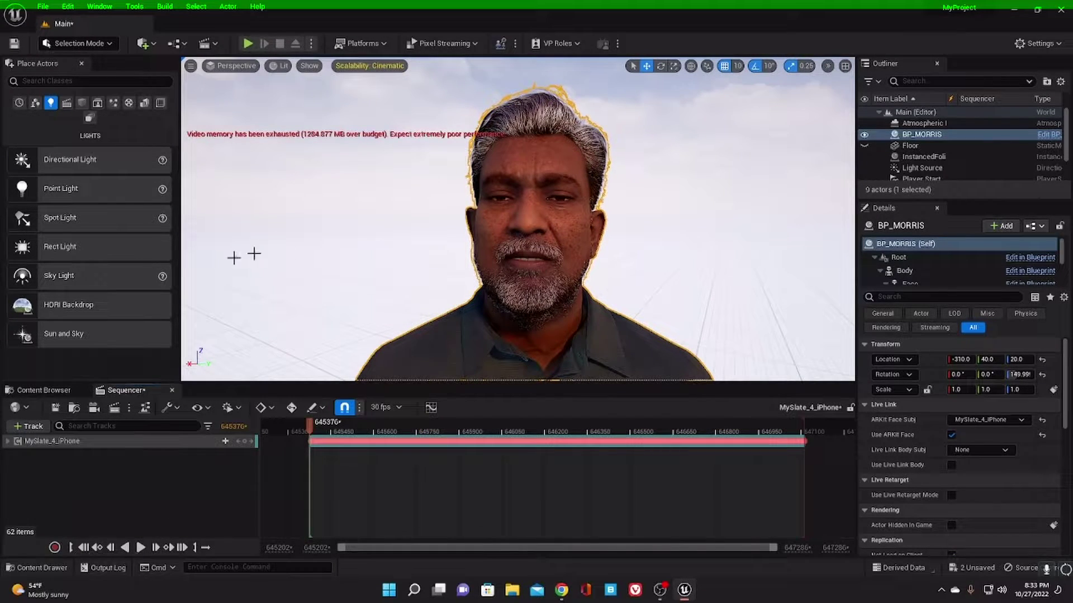
Add the BP_MORRIS actor from the level to the MySlate_4_iPhone sequence as a track.
left_click(934, 138)
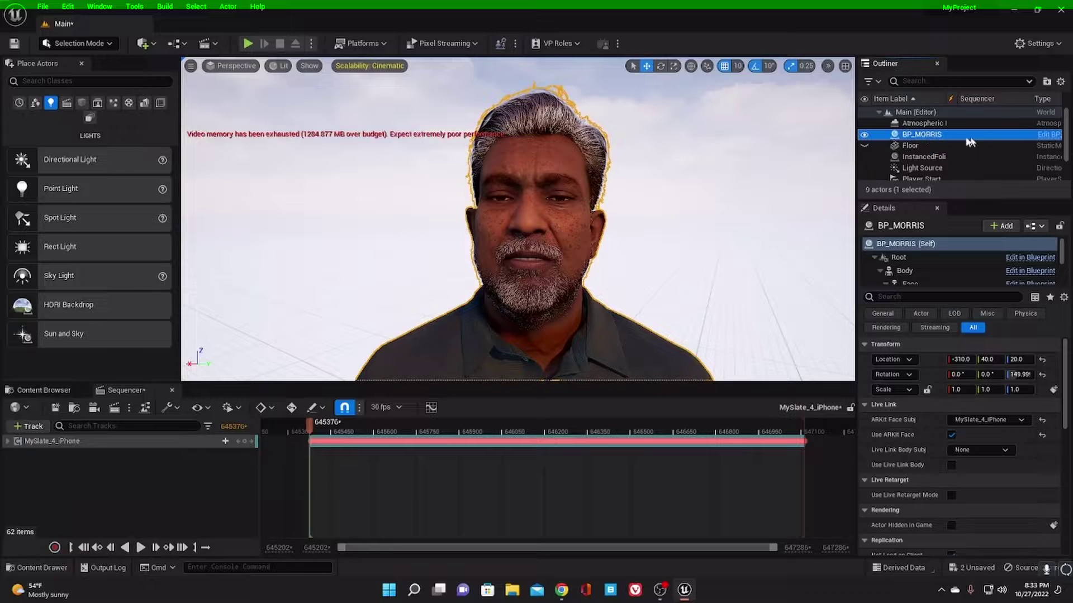
left_click(912, 138)
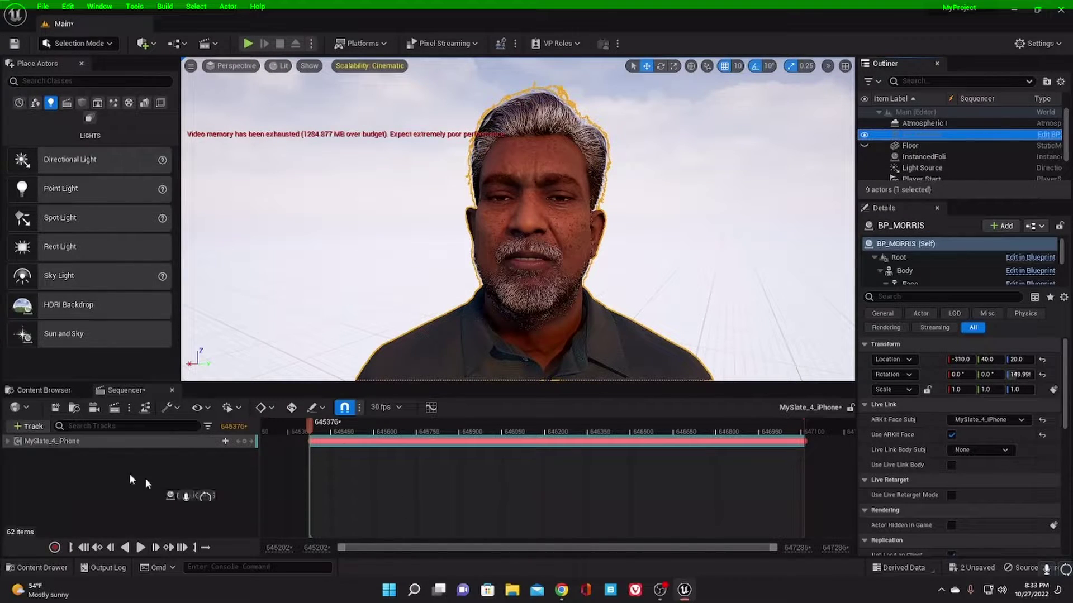
left_click_drag(176, 493, 59, 474)
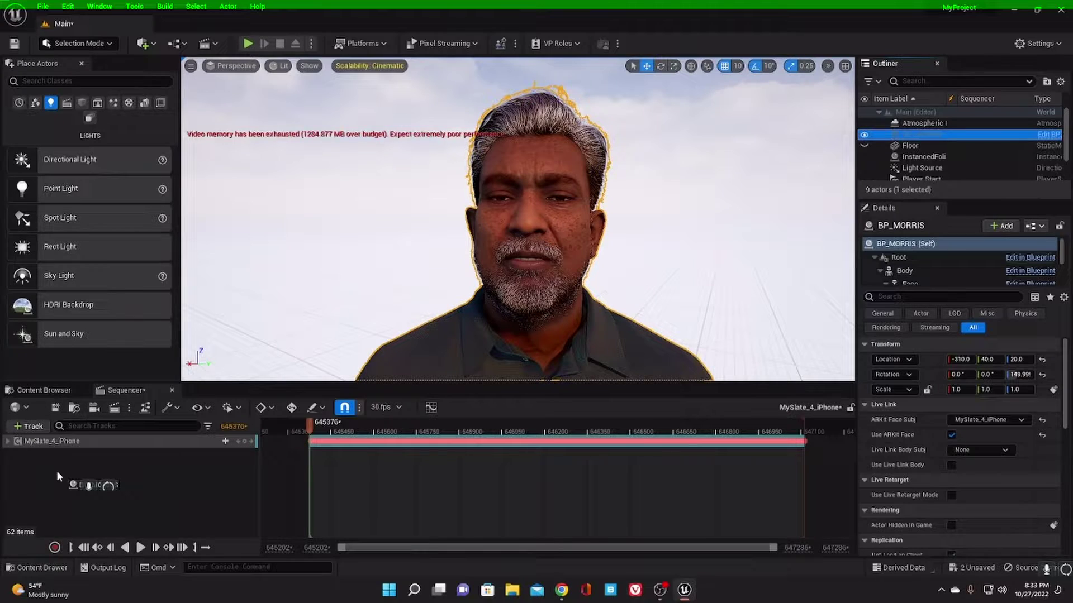
left_click_drag(58, 473, 58, 474)
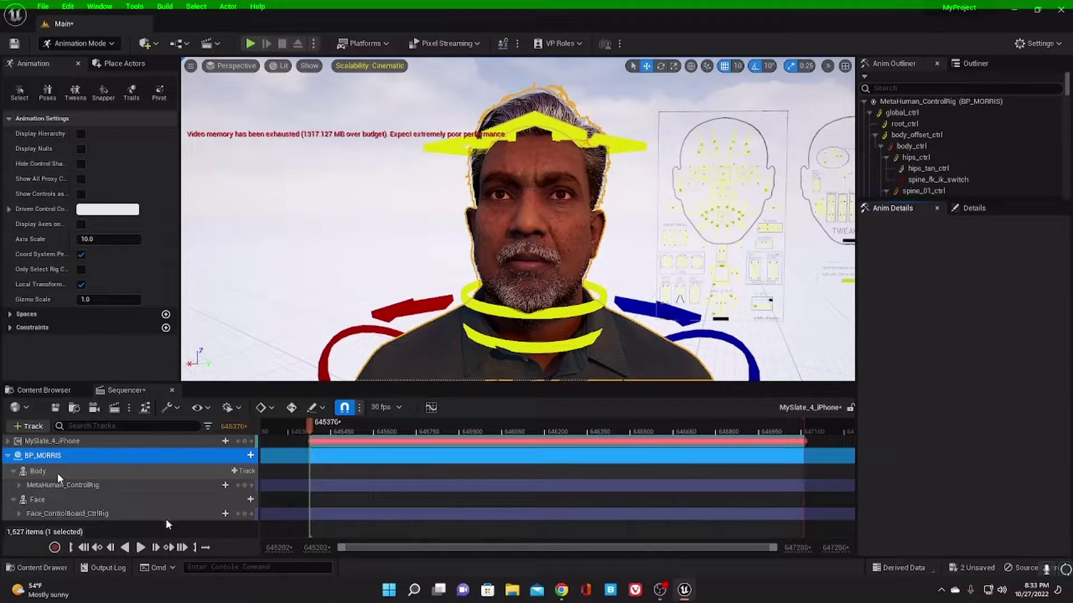
Delete the Face_ControlBoard_CtrlRig, MetaHuman_ControlRig and Body tracks from BP_MORRIS in the sequence, leaving only Face.
left_click(83, 514)
key("Delete")
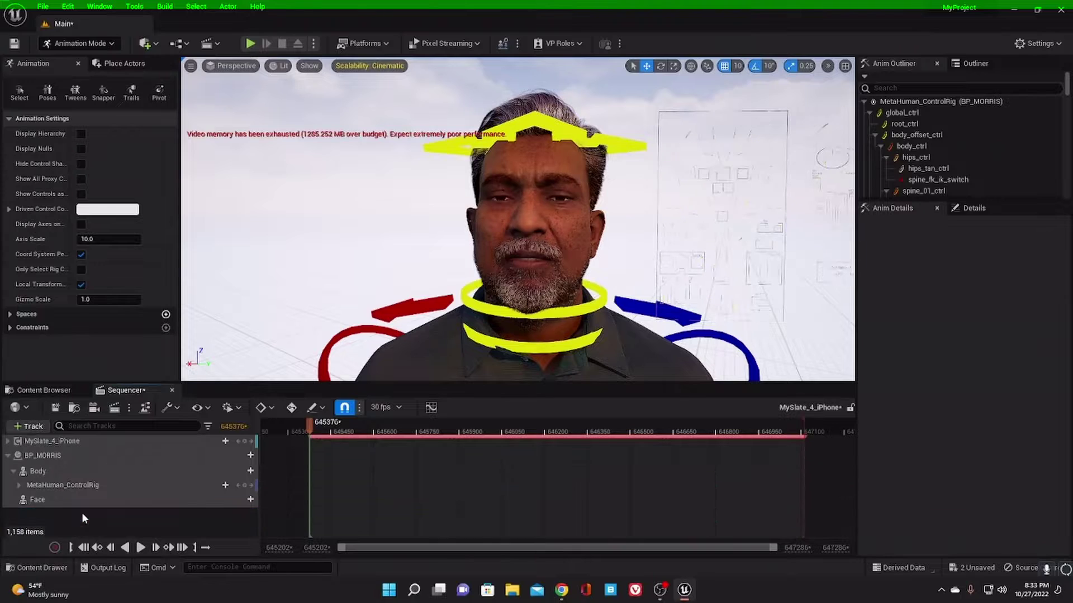
left_click(98, 489)
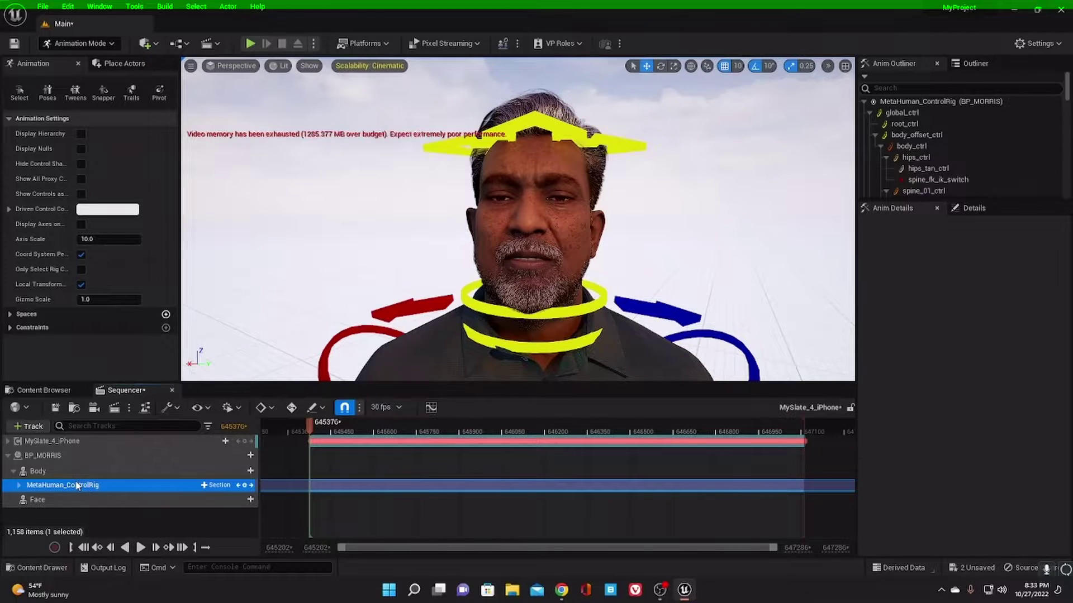
key("Delete")
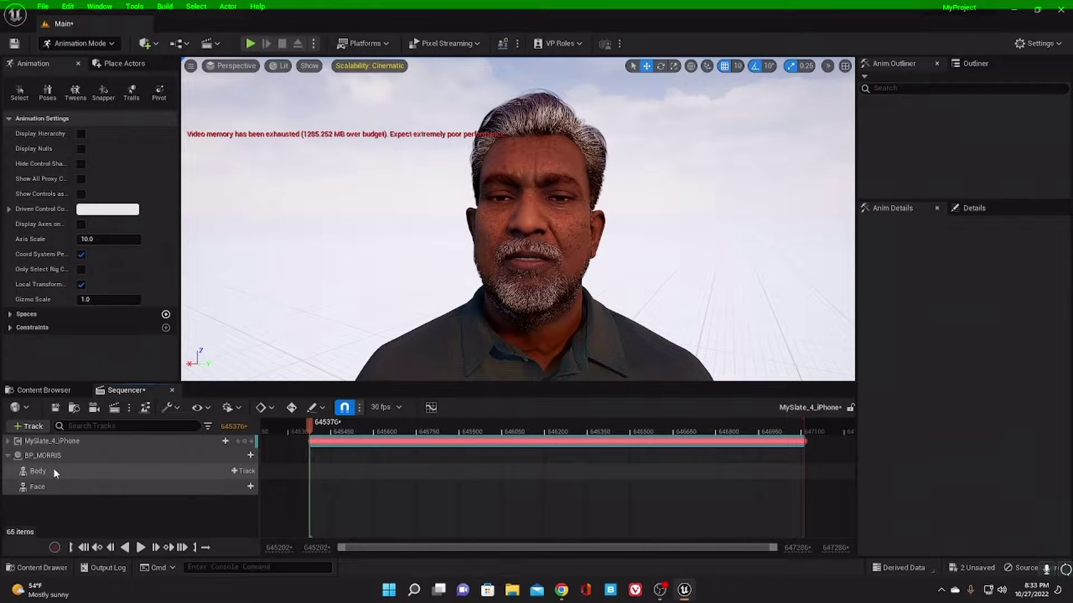
left_click(54, 473)
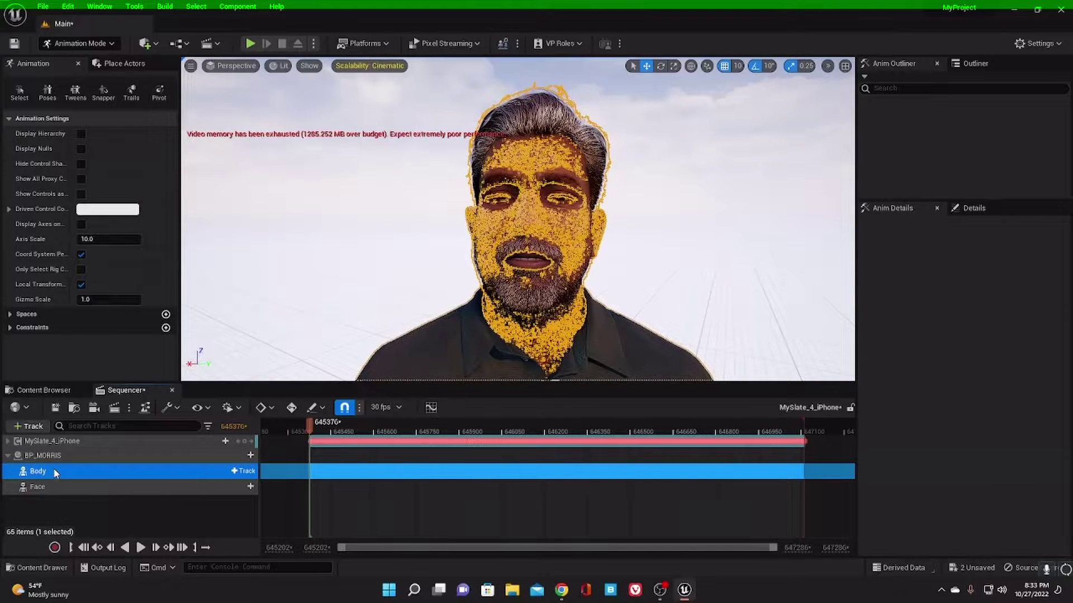
key("Delete")
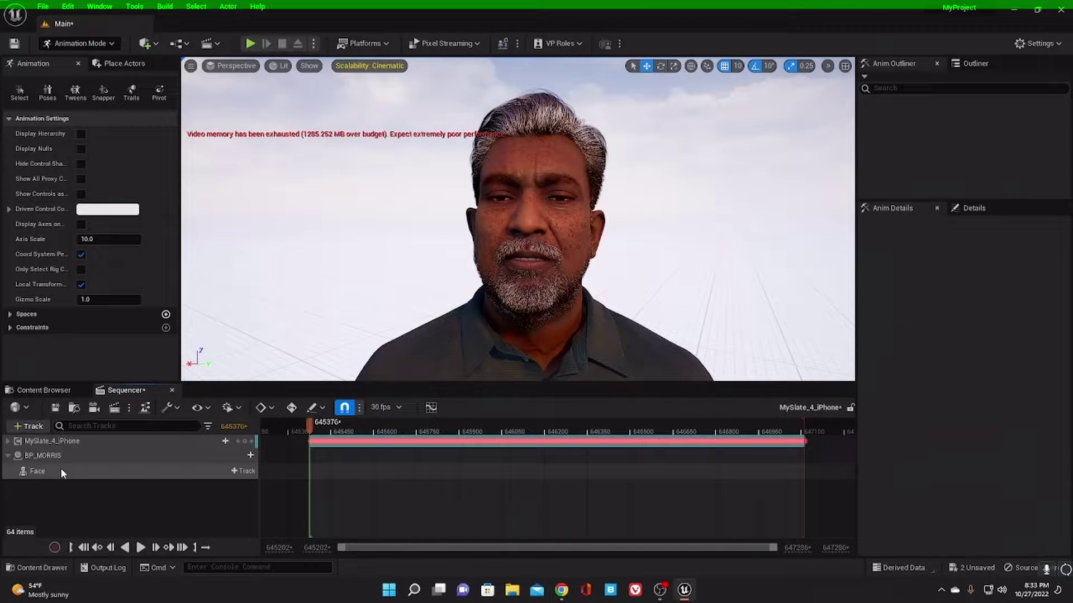
Bake BP_MORRIS's Face track to the Face_ControlBoard_CtrlRig control rig, keeping the default baking options.
left_click(62, 469)
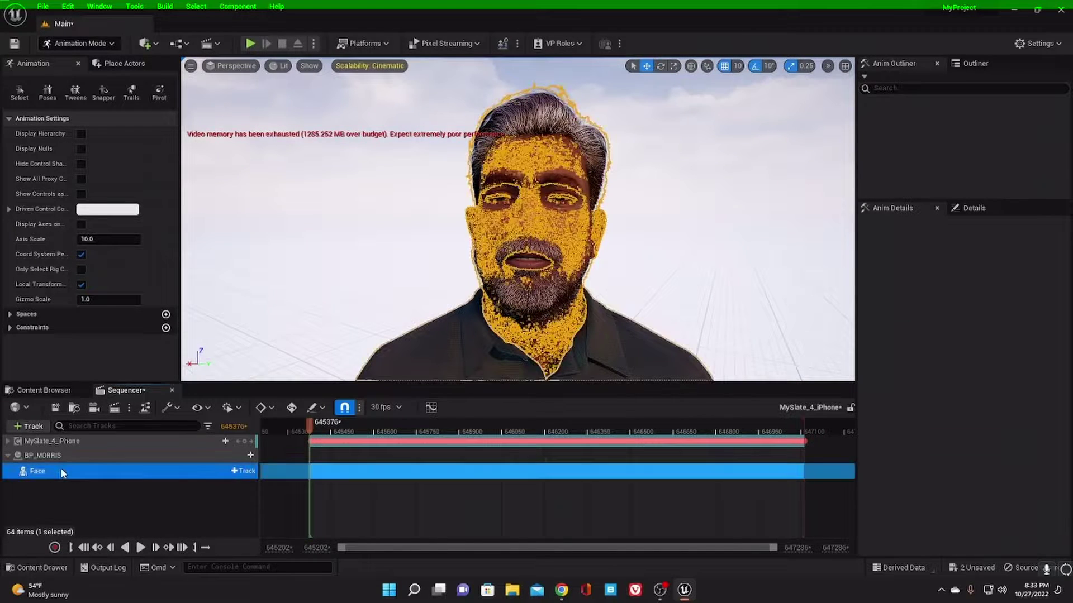
right_click(136, 471)
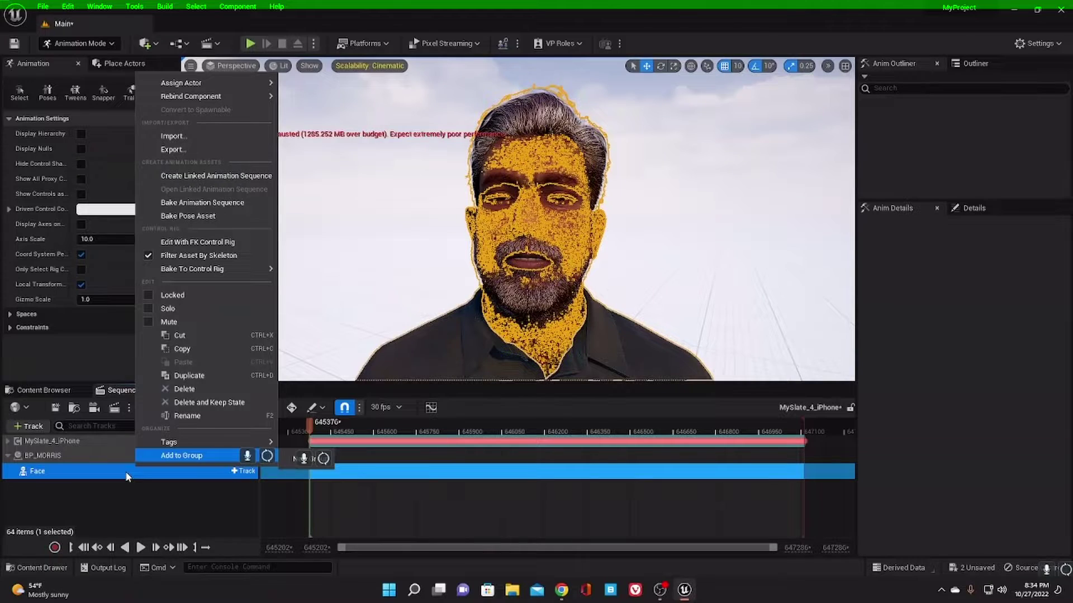
mouse_move(217, 270)
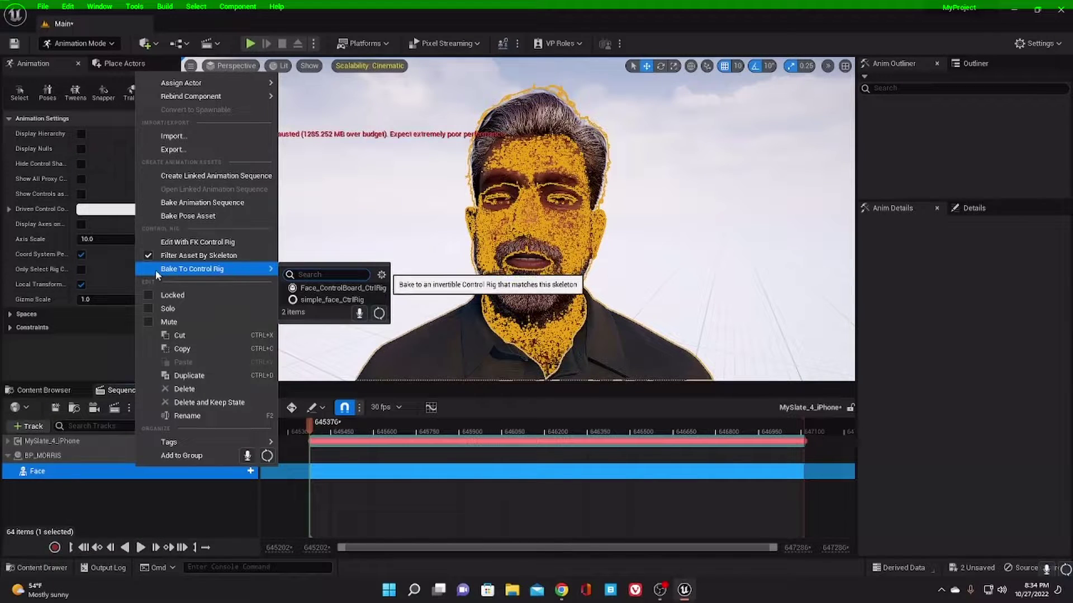
left_click(317, 288)
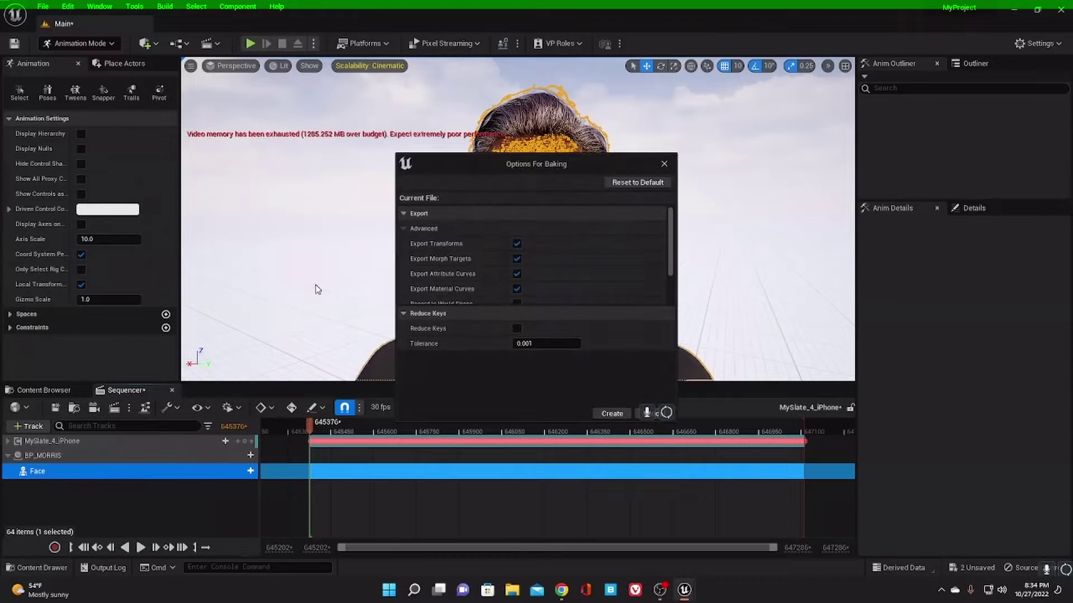
mouse_move(673, 228)
left_mouse_down()
mouse_move(668, 287)
mouse_move(659, 239)
left_mouse_up()
scroll(659, 212, "down", 3)
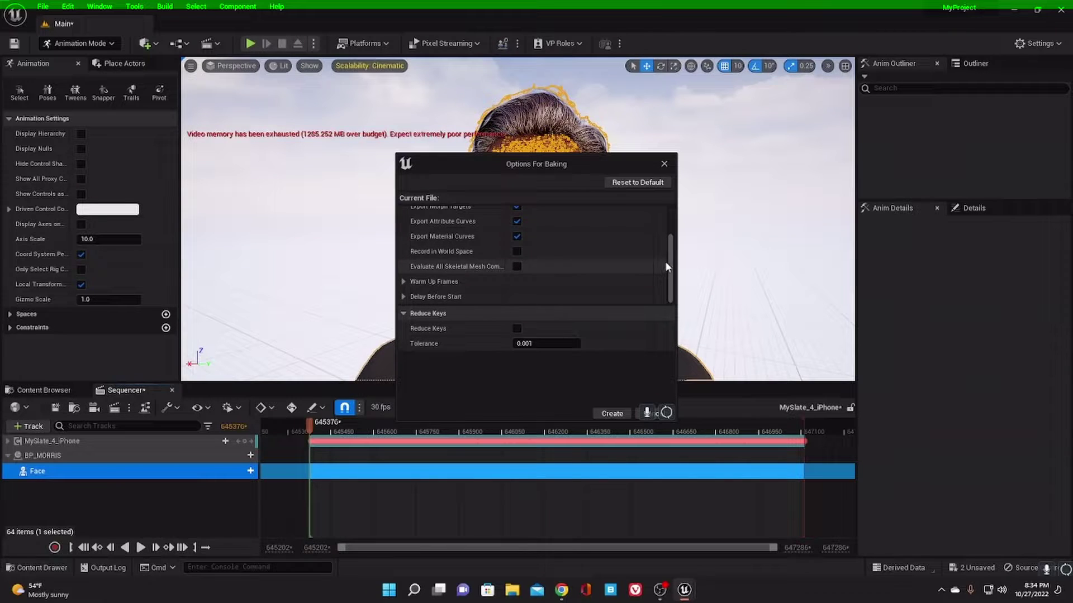
scroll(642, 262, "up", 3)
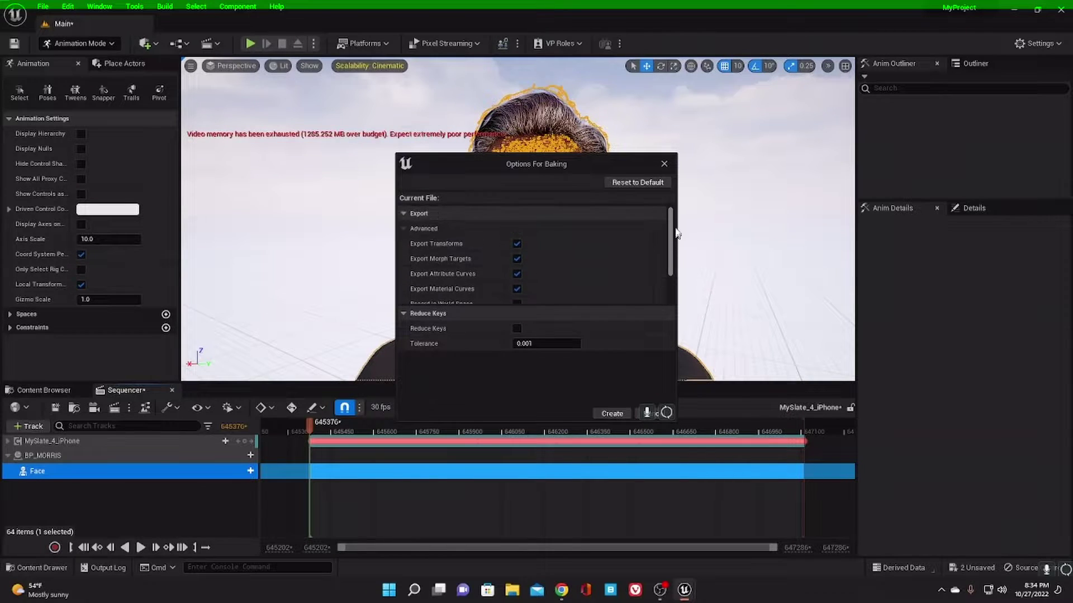
left_click(598, 414)
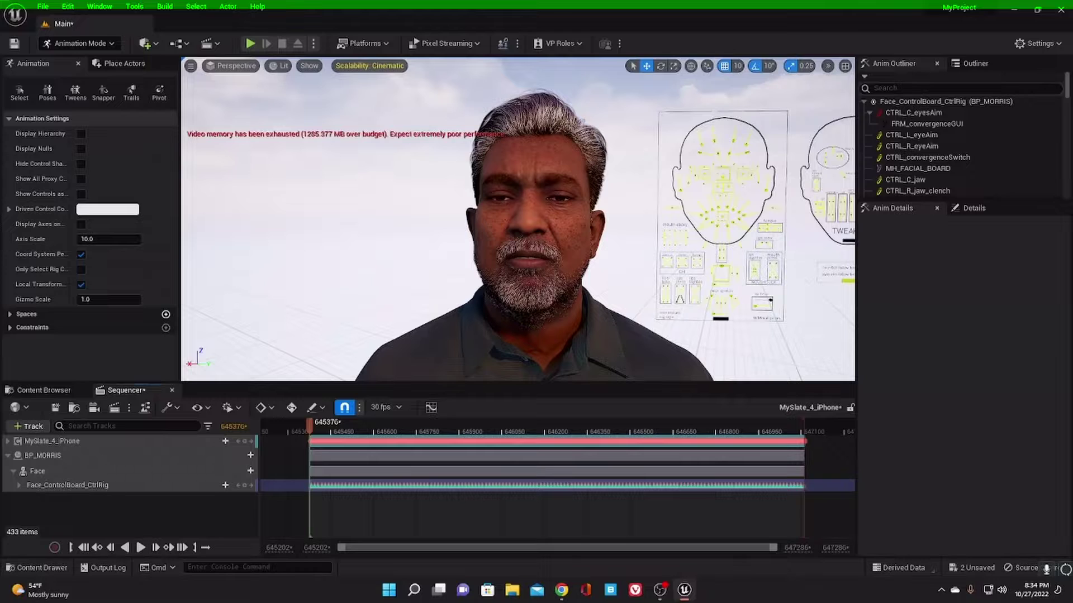
Examine the character's face and the facial control board with its tweakers from several angles in the viewport.
scroll(517, 219, "up", 3)
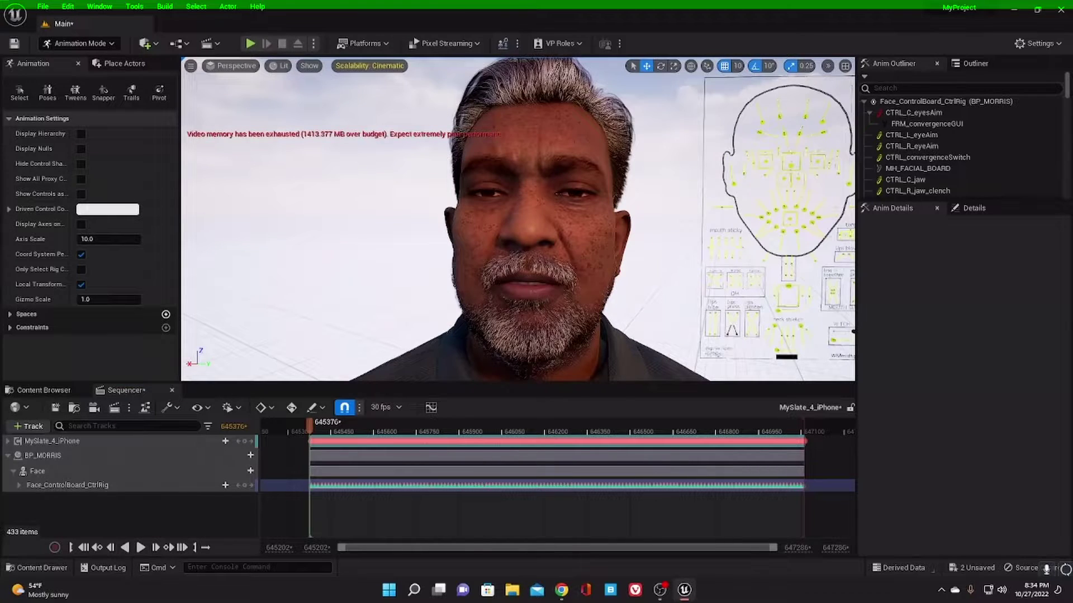
right_click_drag(518, 219, 601, 219)
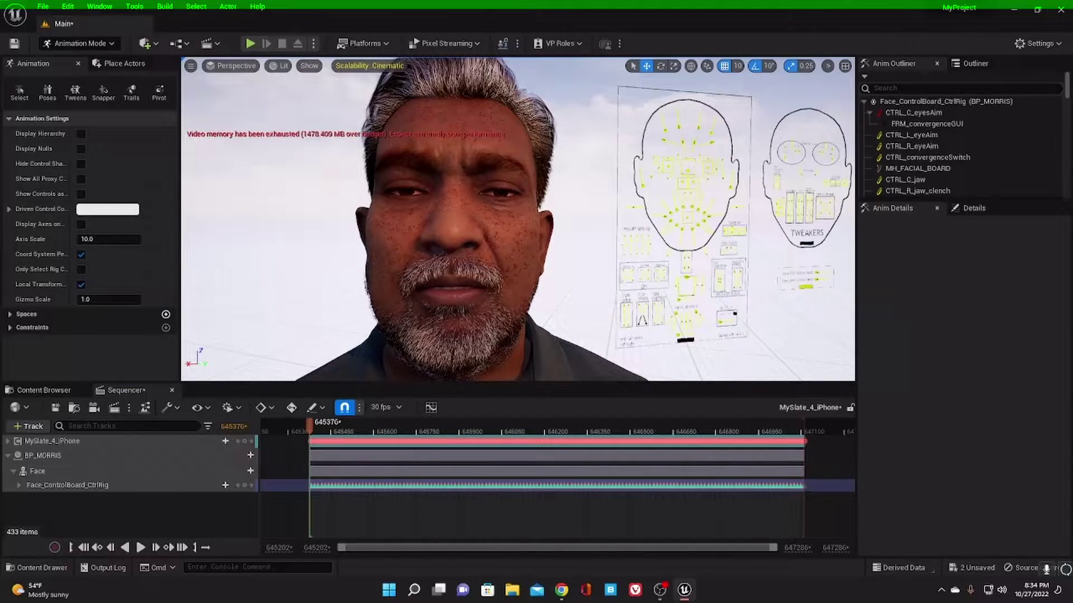
right_click_drag(517, 219, 433, 219)
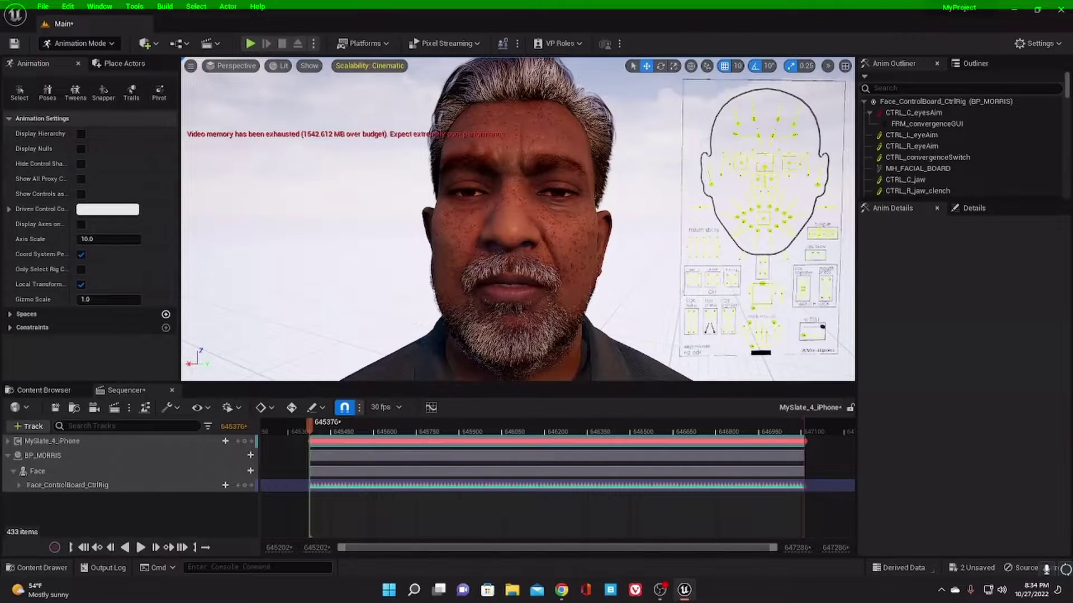
key("Left")
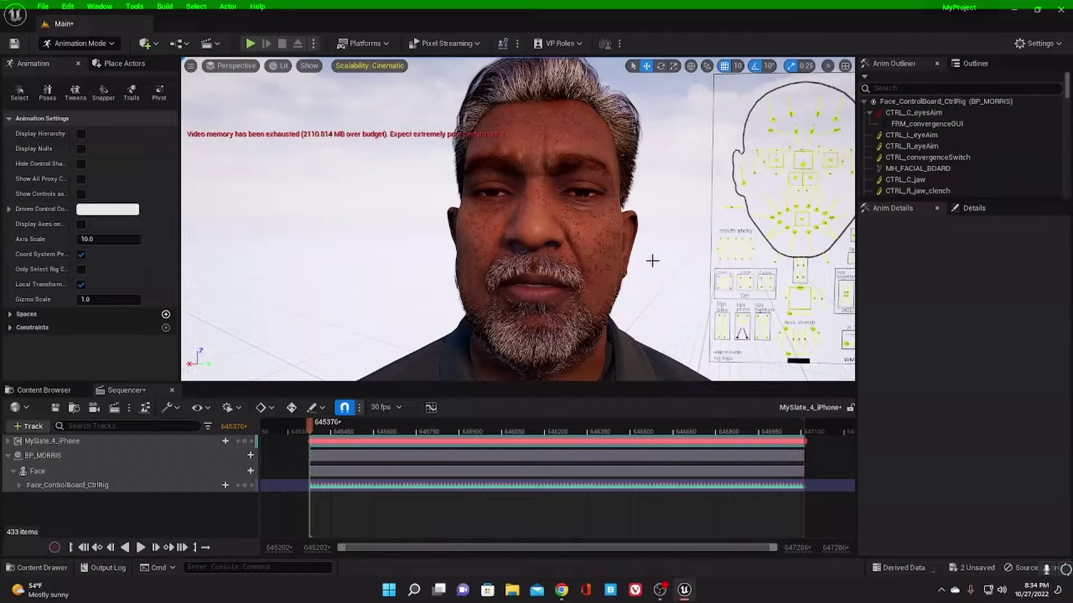
middle_click_drag(652, 261, 801, 254)
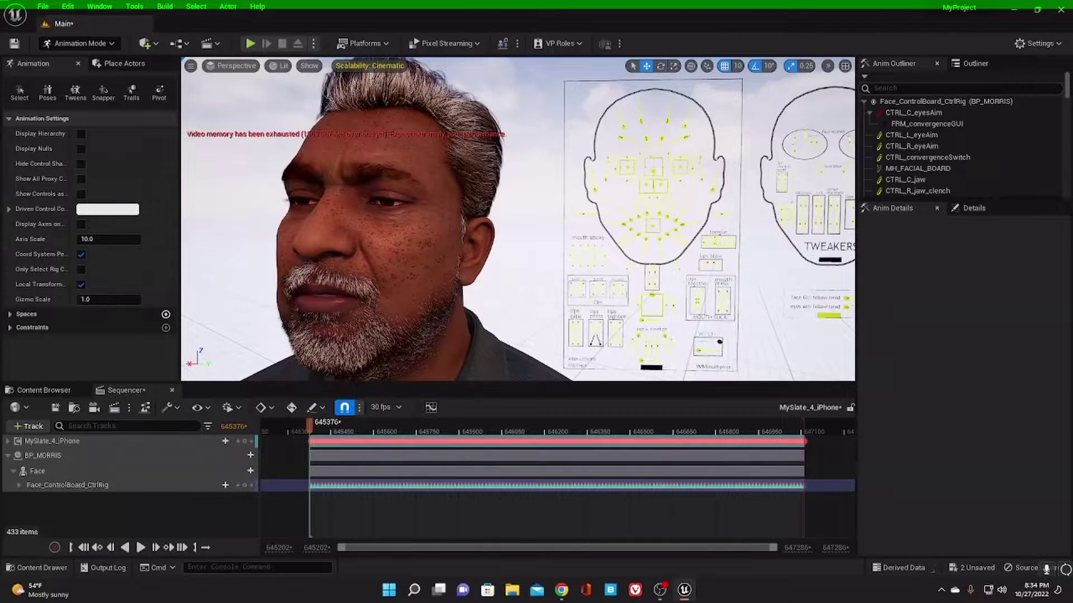
key("Right")
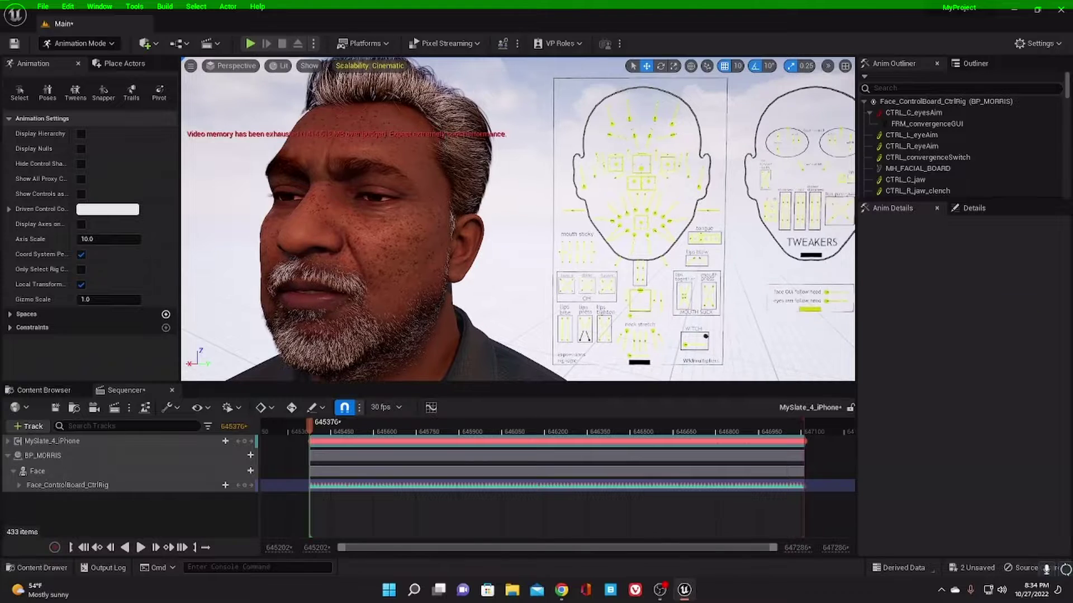
key("Right")
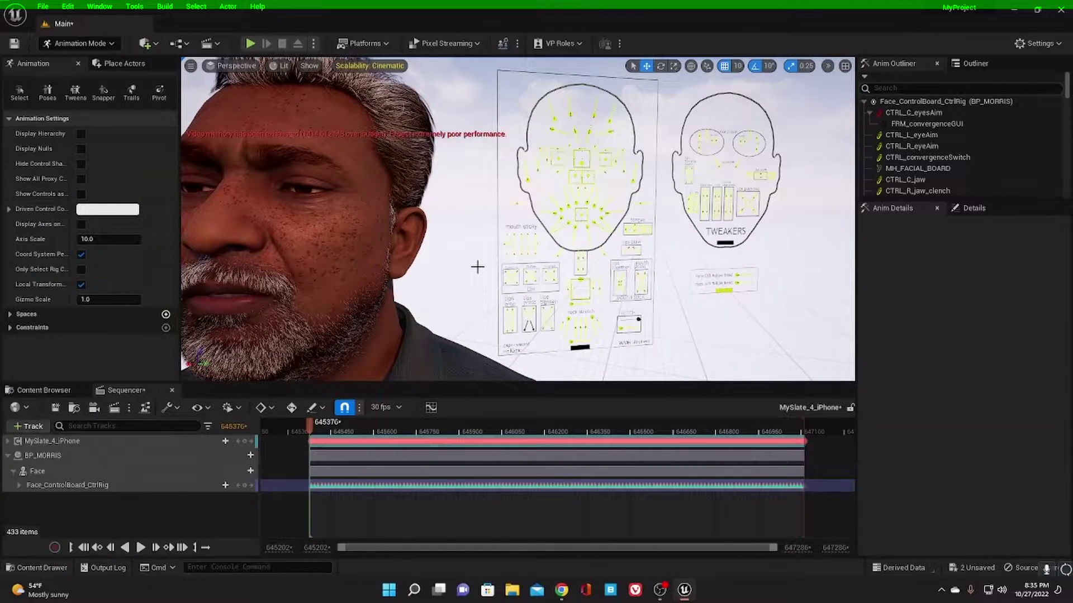
left_click_drag(478, 267, 475, 313)
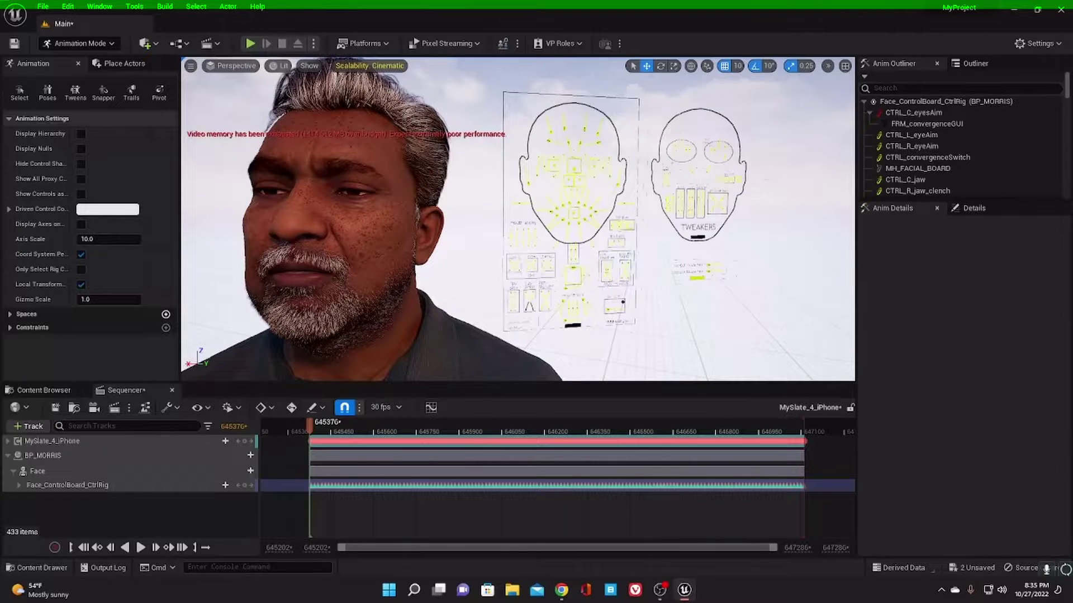
key("Right")
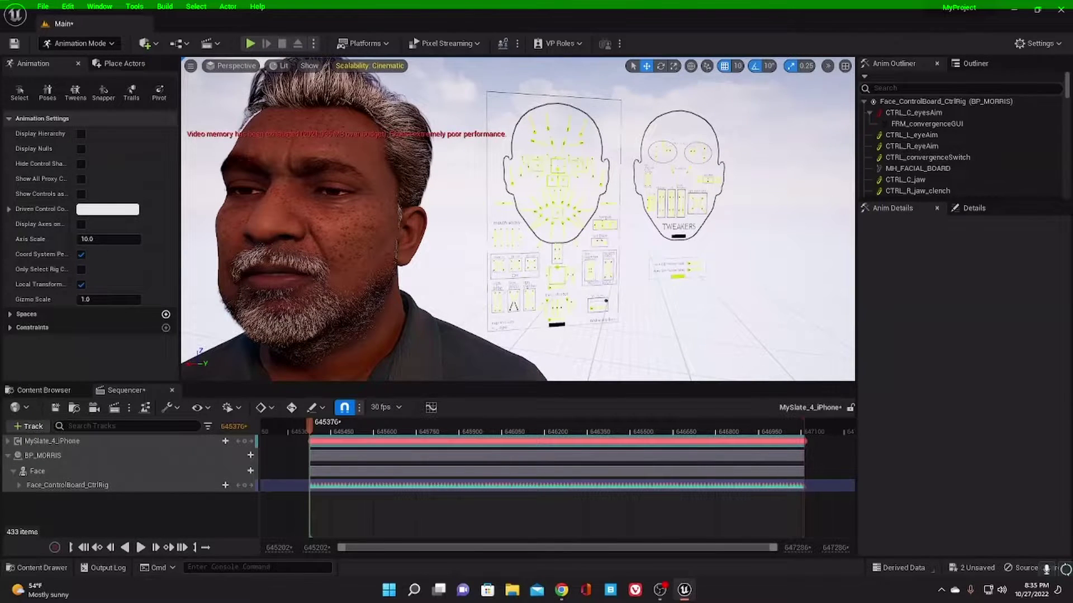
right_click_drag(503, 276, 514, 267)
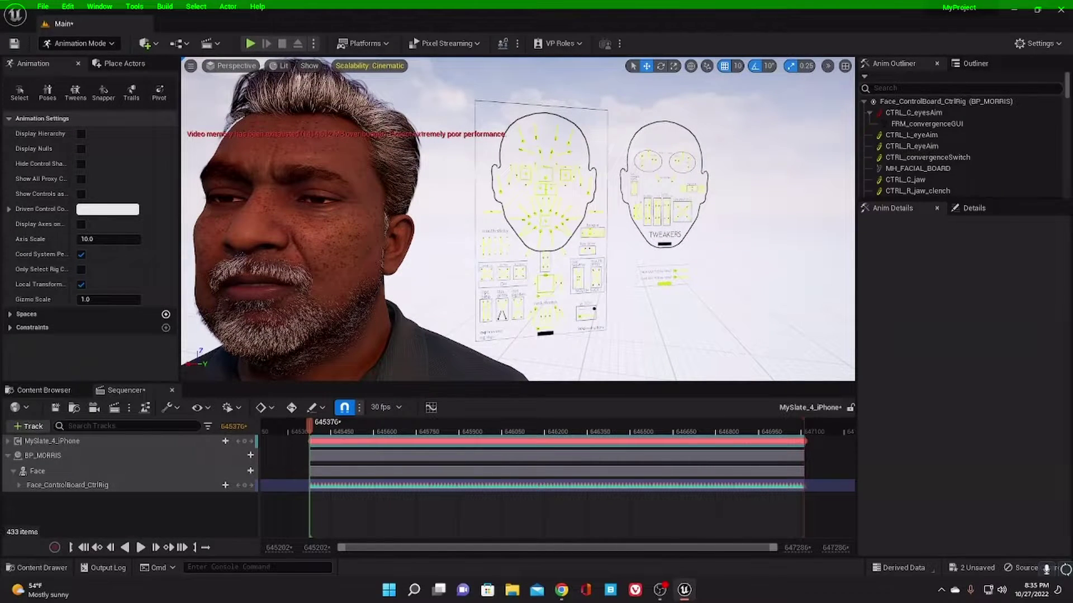
middle_click_drag(514, 267, 419, 291)
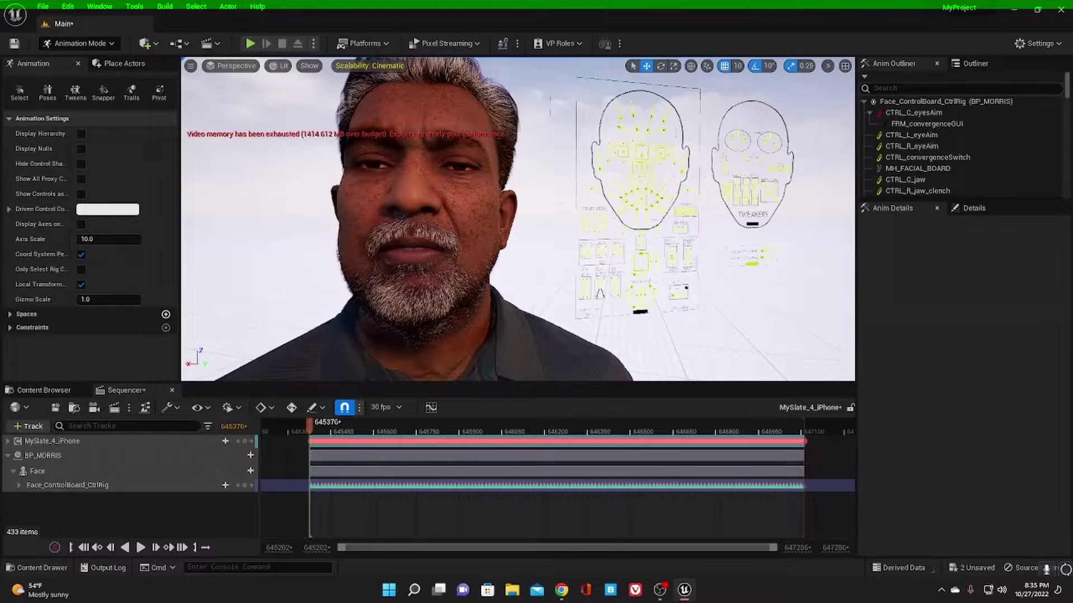
middle_click_drag(514, 266, 471, 194)
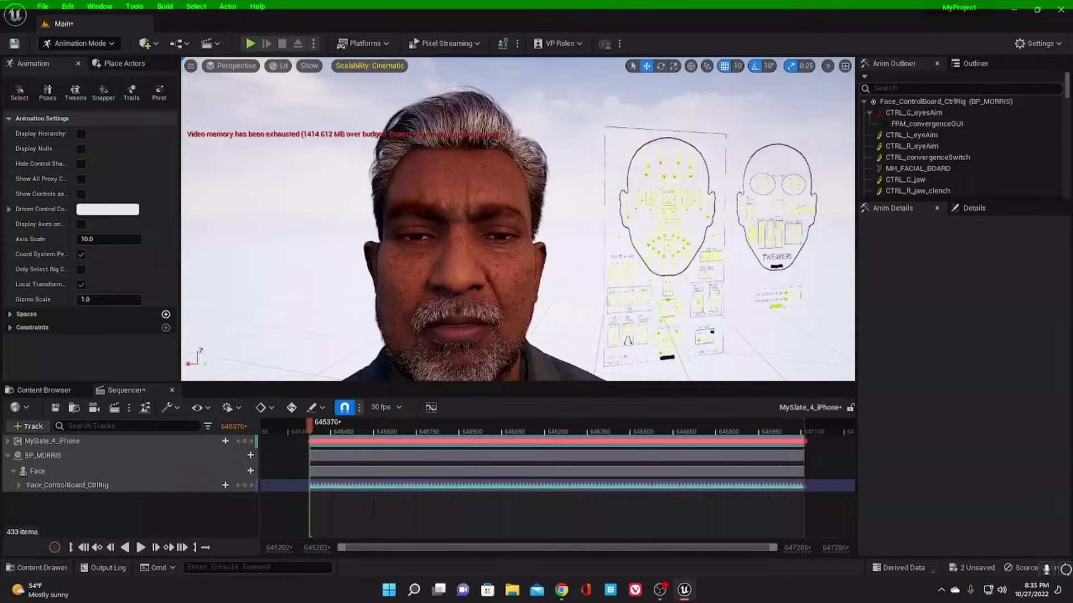
mouse_move(515, 266)
middle_mouse_down()
mouse_move(525, 302)
mouse_move(514, 275)
middle_mouse_up()
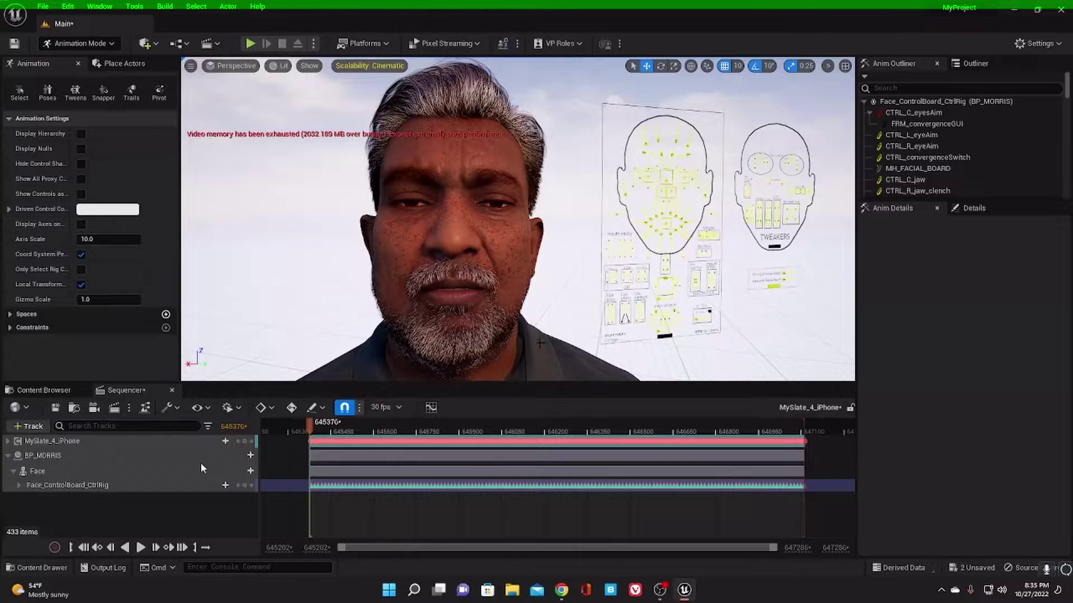
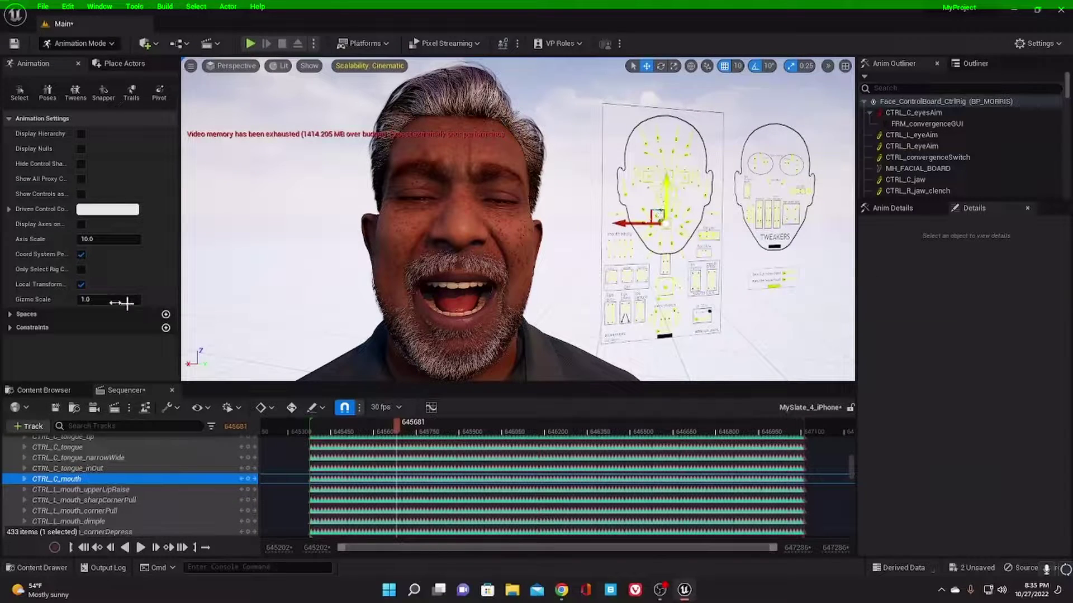
Reduce the control gizmo scale in the animation settings to about 0.41.
left_click(85, 299)
left_click_drag(84, 300, 41, 298)
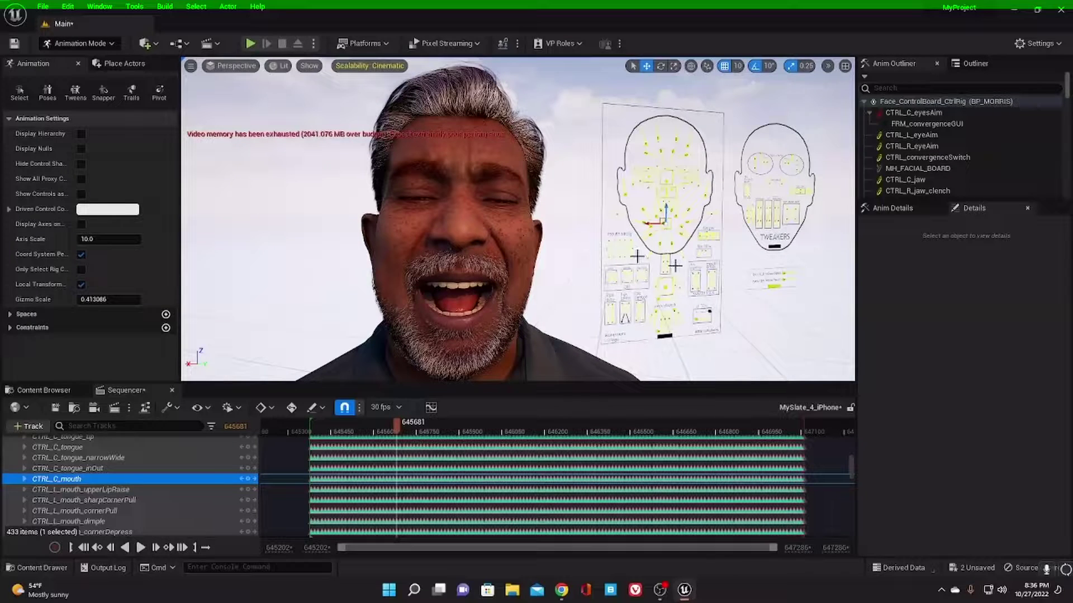
Try X values of 1.0 and -1.0 on CTRL_C_mouth in its animation details, and reset the control to its default.
left_click(892, 212)
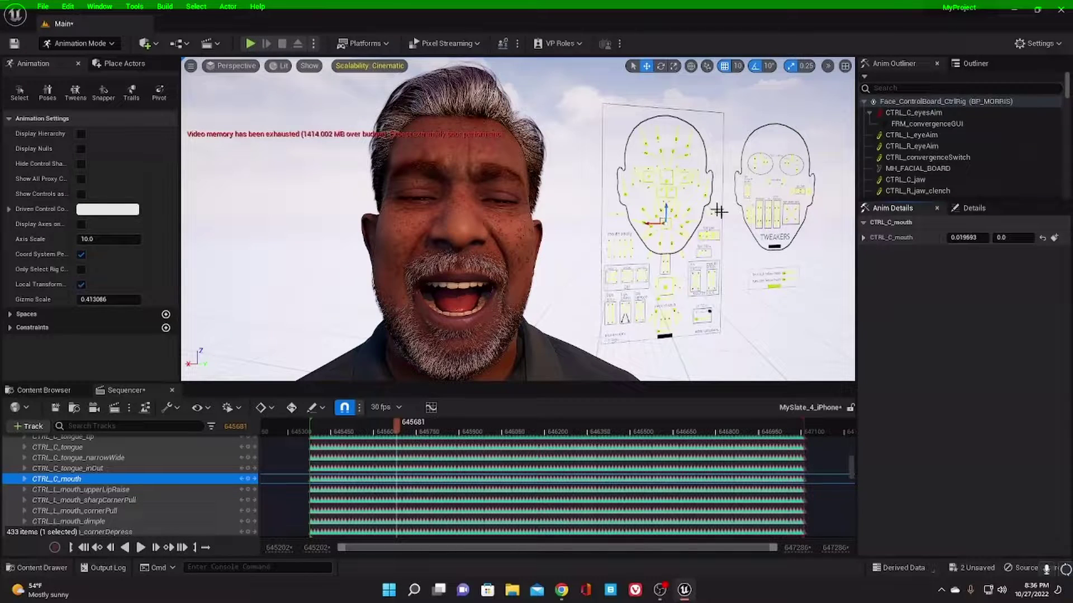
left_click(863, 238)
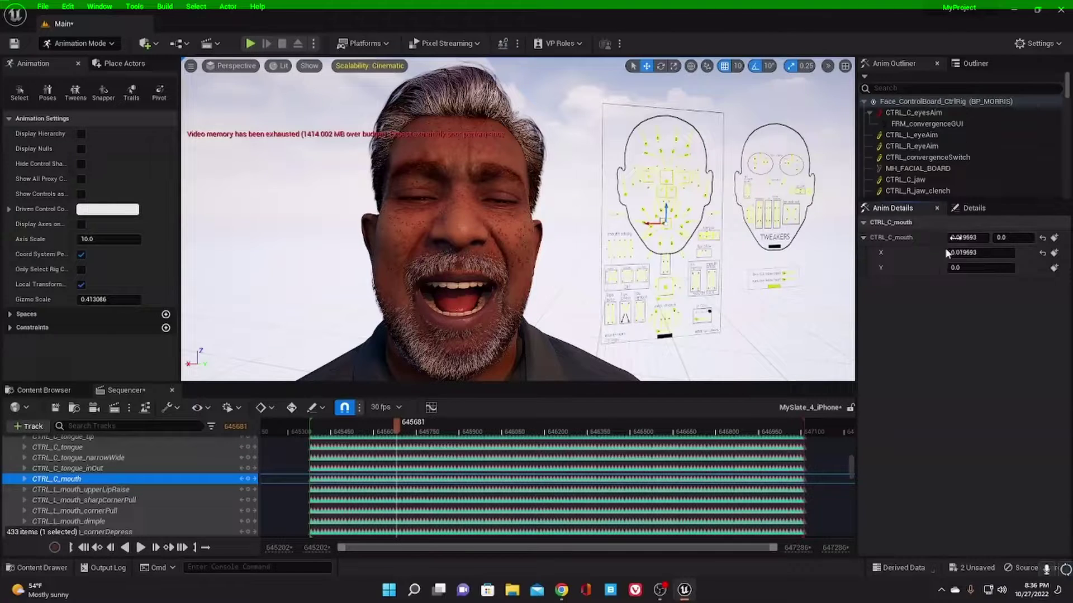
left_click_drag(968, 238, 984, 238)
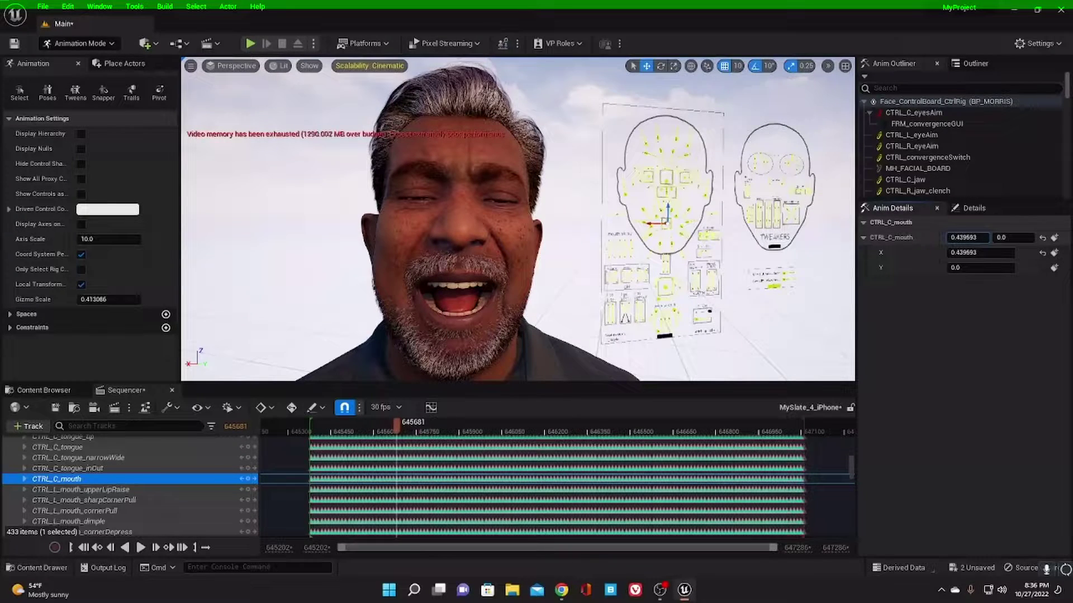
type("1.0")
key("Return")
type("0.868503")
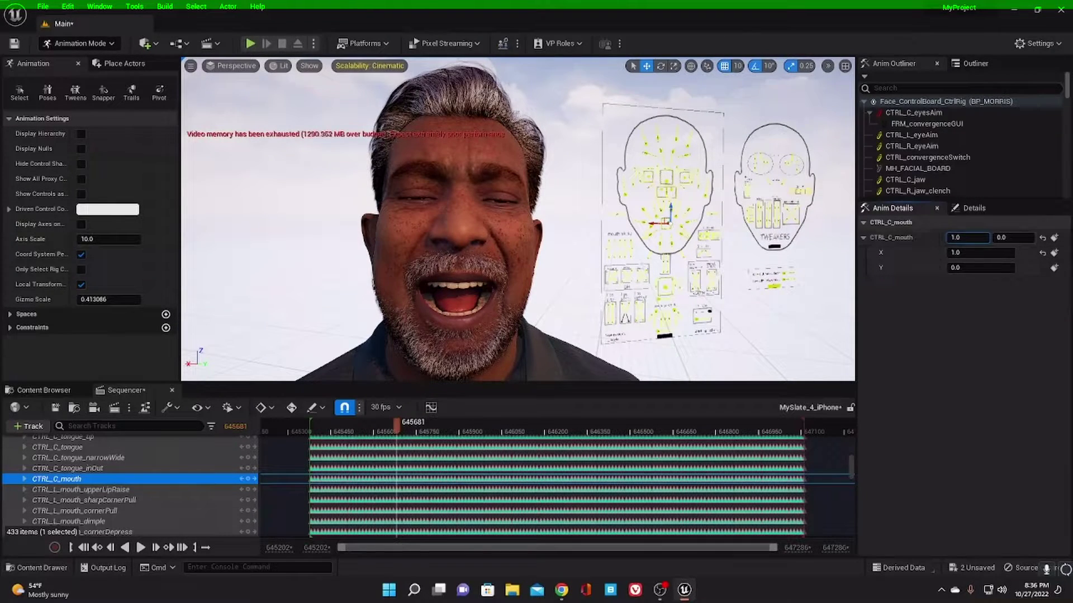
key("Return")
type("-1.0")
key("Return")
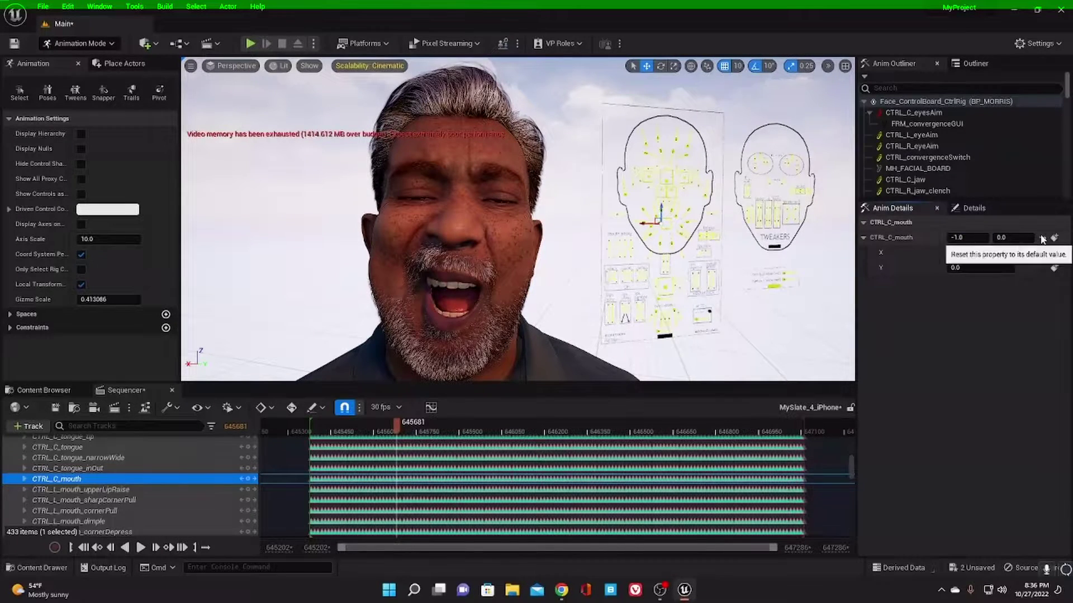
left_click(1042, 239)
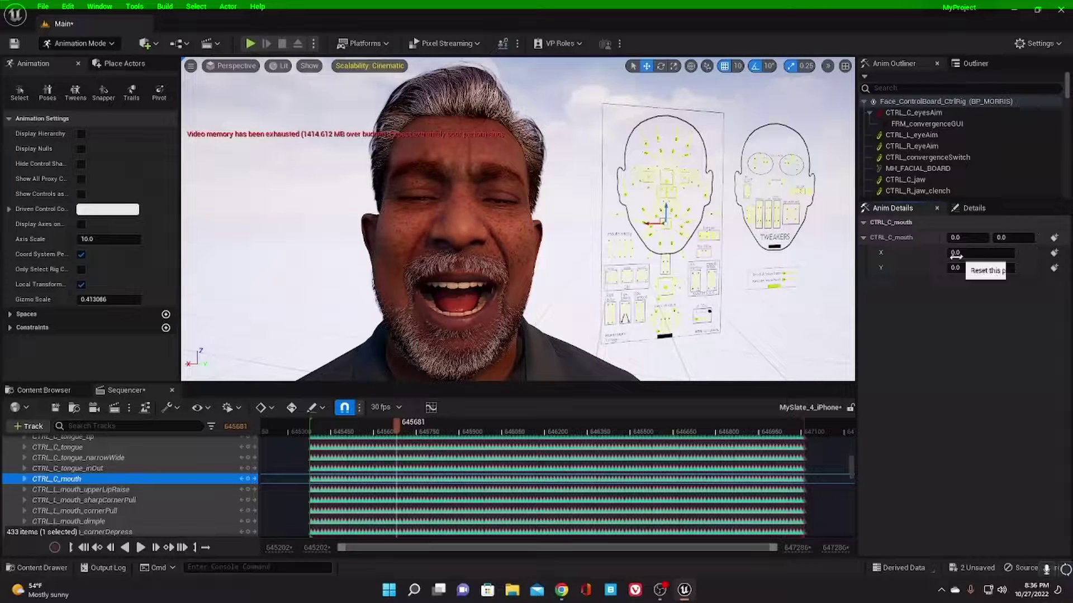
Try raising only CTRL_C_mouth's expanded X channel to 1.0, and reset that channel to its default.
left_click_drag(952, 253, 989, 253)
type("0.44")
key("Return")
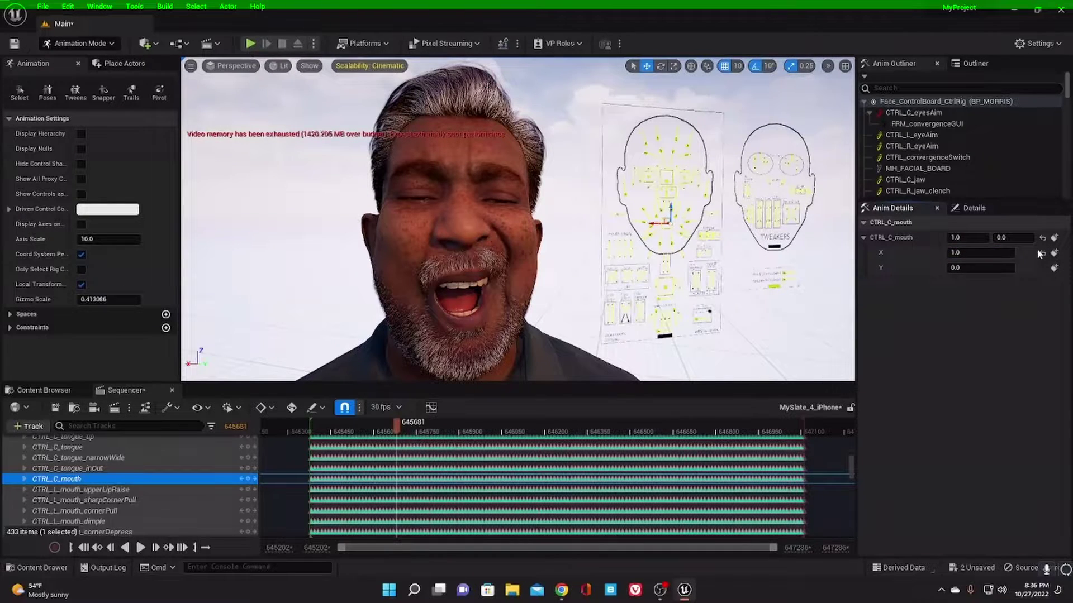
left_click(1040, 253)
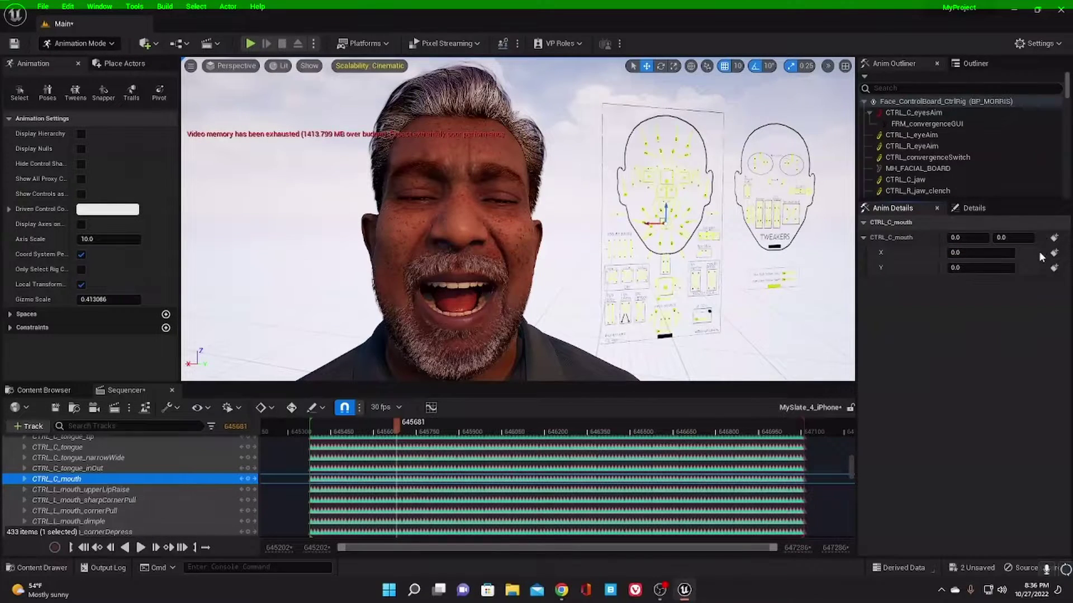
left_click(862, 237)
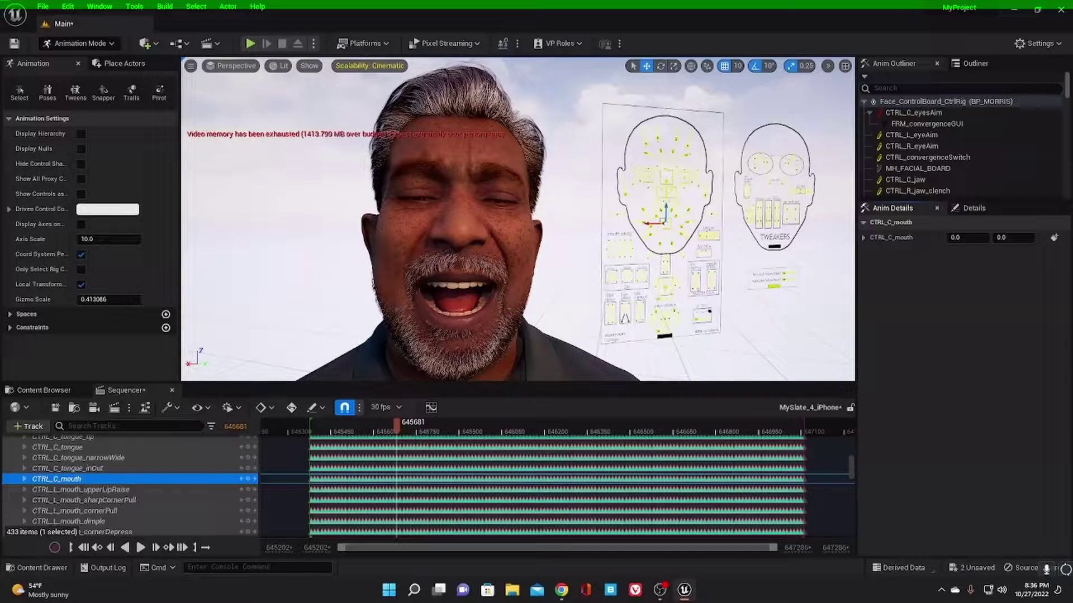
Select the CTRL_C_jaw control, try an X value of about 0.87, and reset the control to its default.
left_click(667, 290)
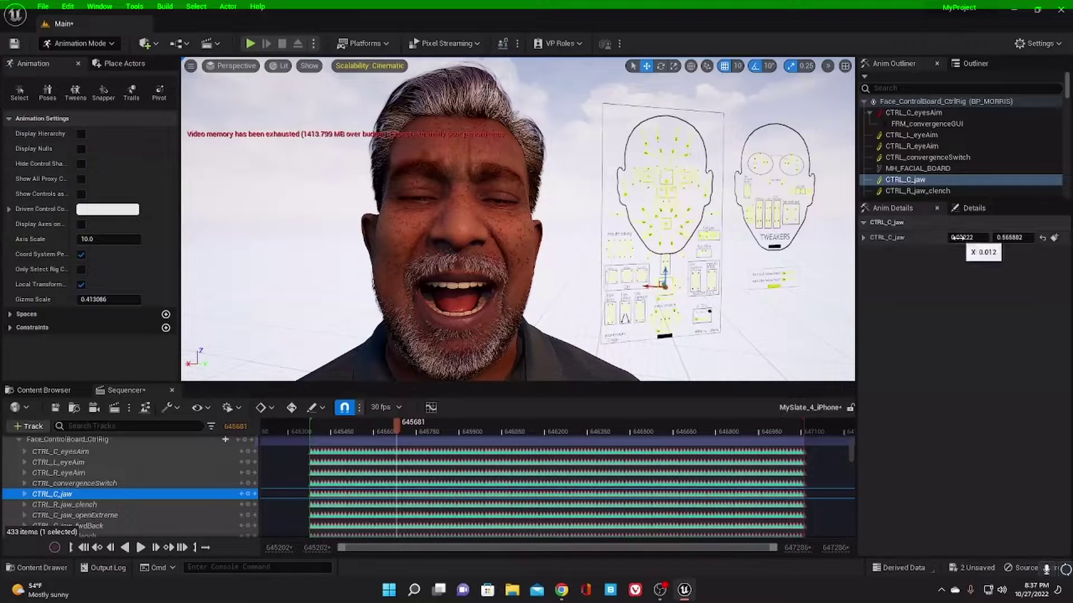
mouse_move(958, 237)
left_mouse_down()
mouse_move(986, 238)
mouse_move(962, 238)
left_mouse_up()
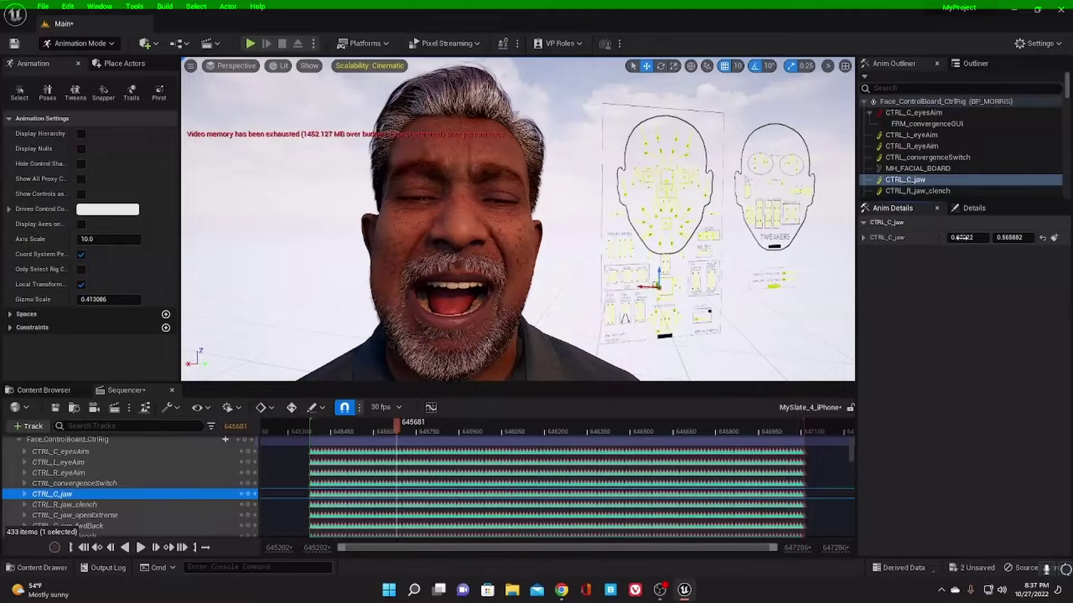
left_click(1043, 239)
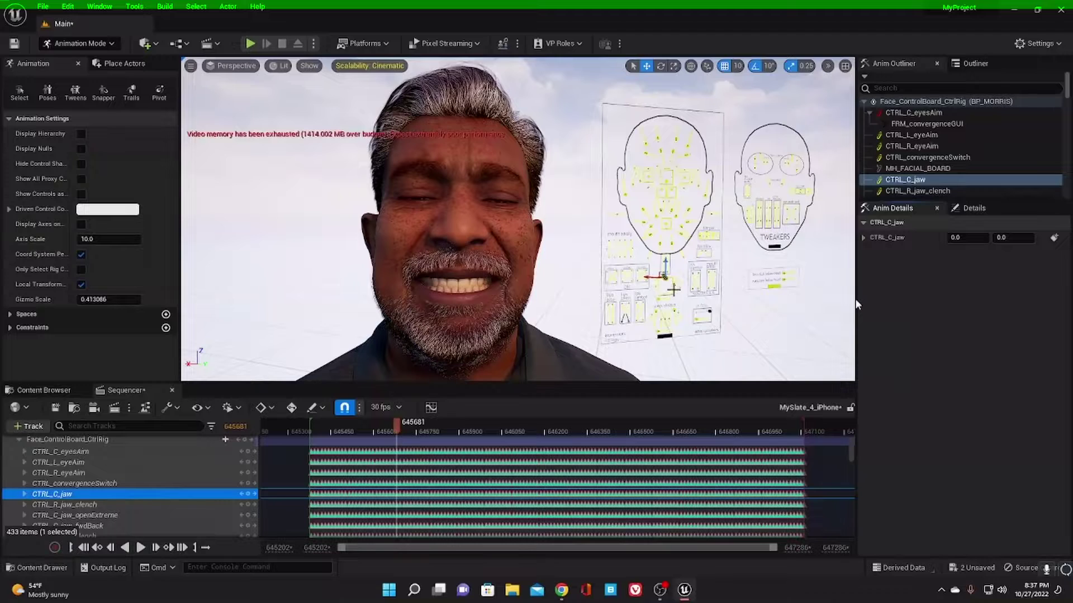
Try a value of 0.8 on the CTRL_L_jaw_clench control and reset it to its default.
left_click(690, 300)
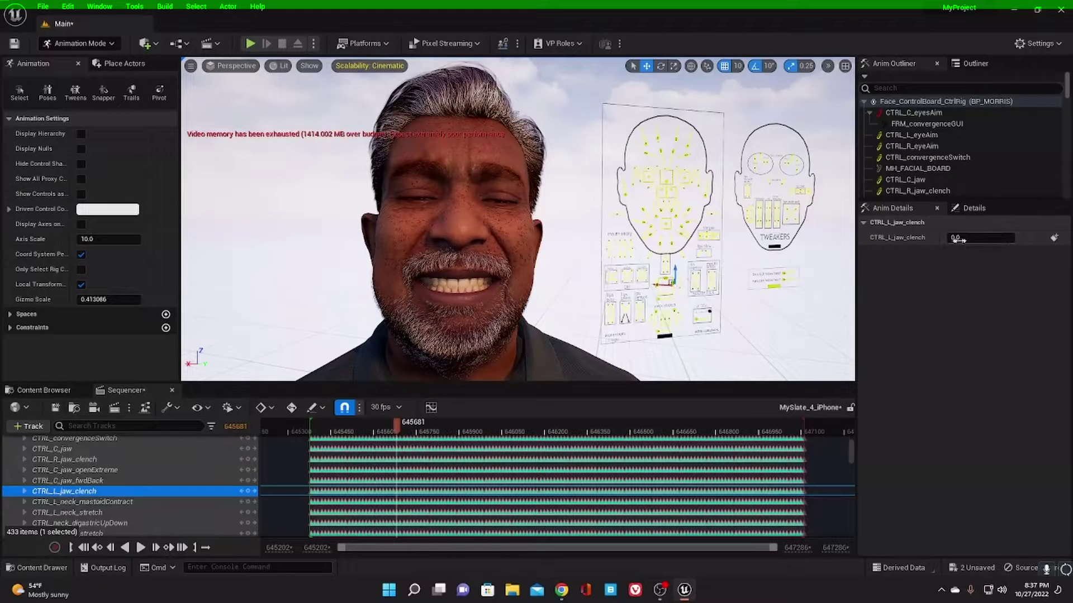
left_click_drag(957, 237, 1031, 237)
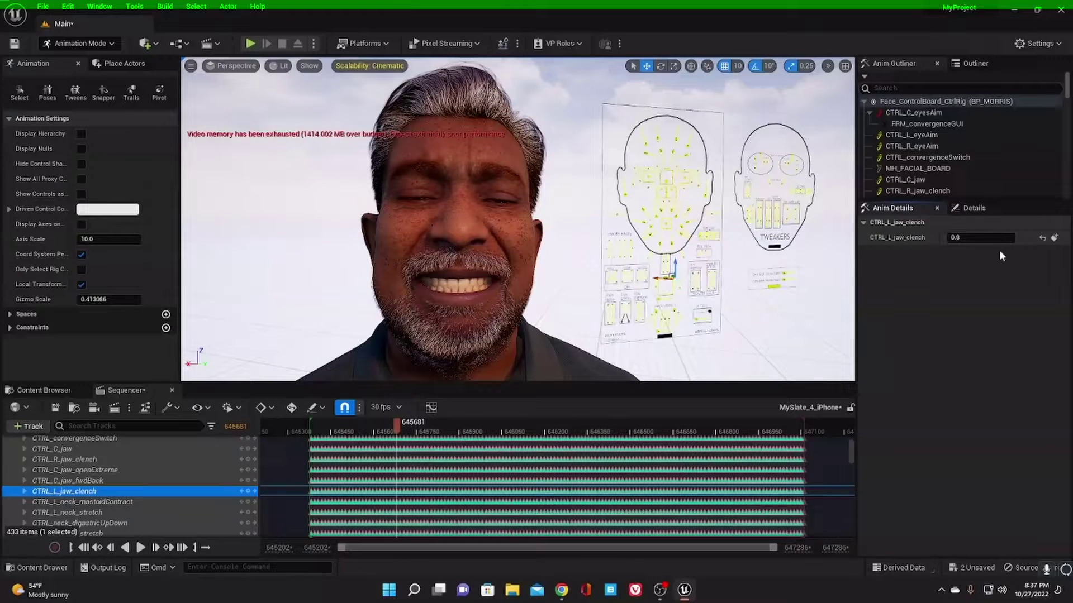
left_click(1042, 238)
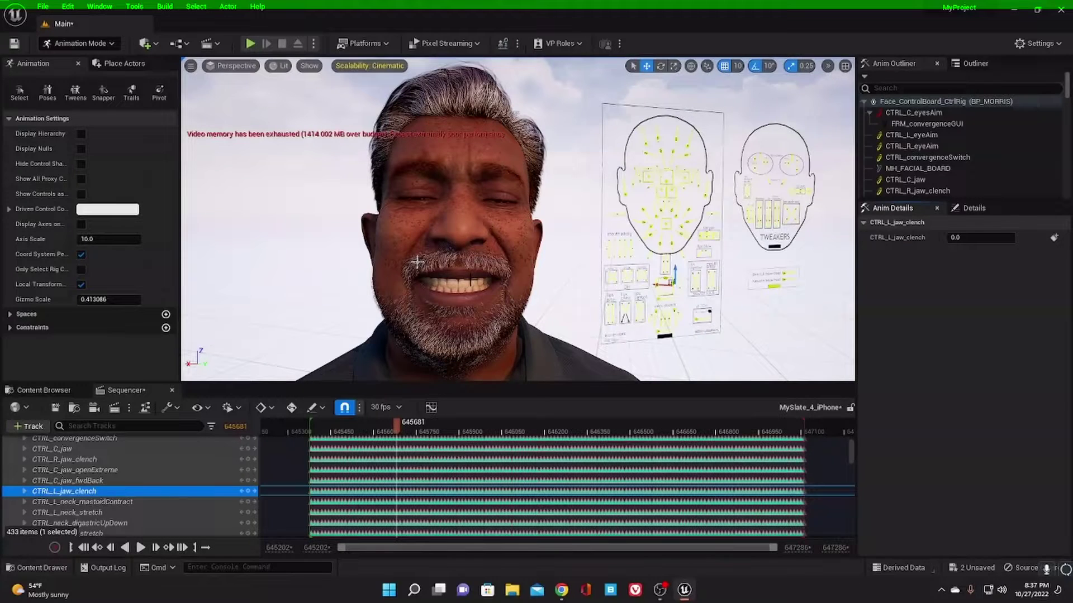
Search the rig's control list for "mouth close", and broaden the search to "mouth".
left_click(893, 86)
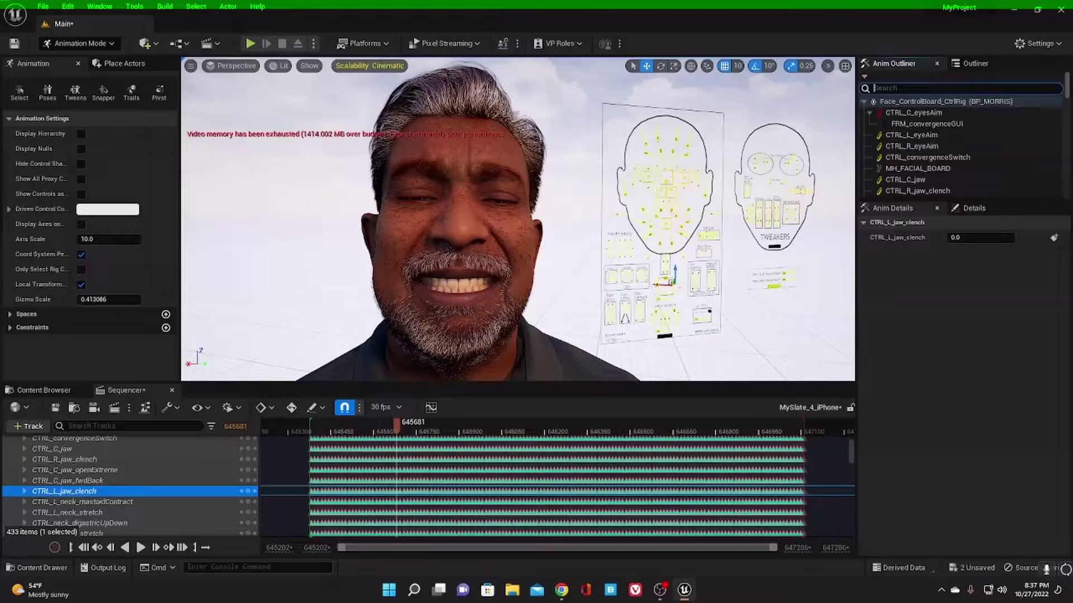
type("mouth clo")
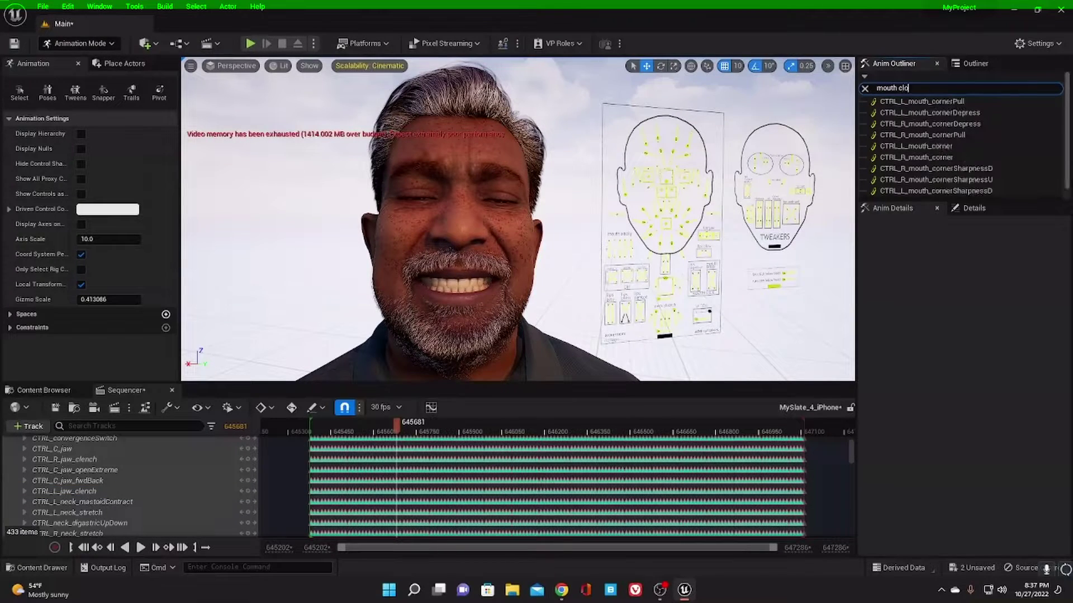
type("se")
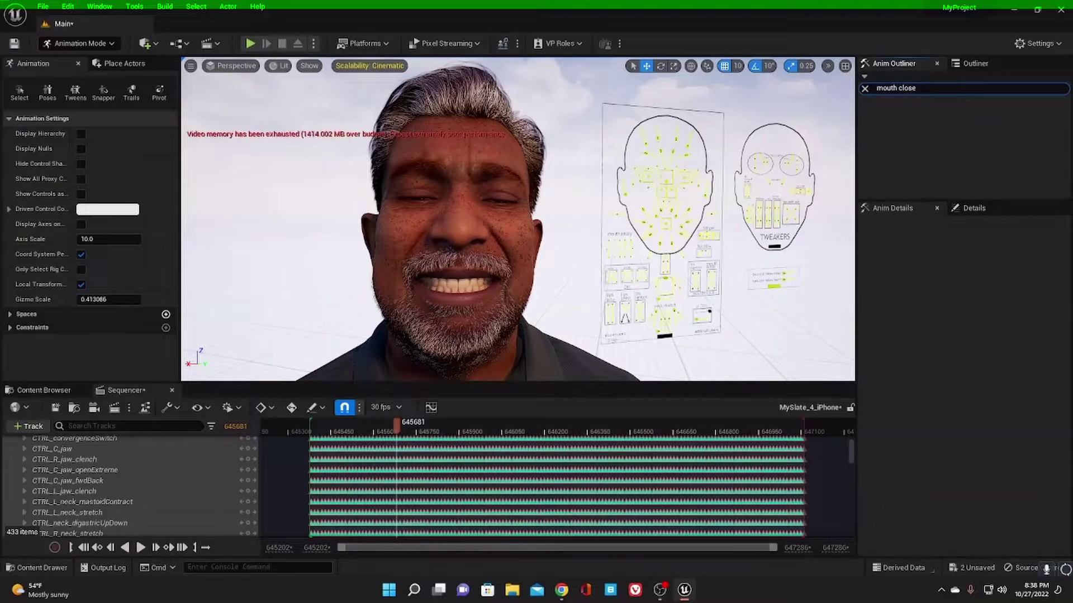
key("BackSpace")
key("BackSpace")
key("BackSpace")
key("BackSpace")
key("BackSpace")
key("BackSpace")
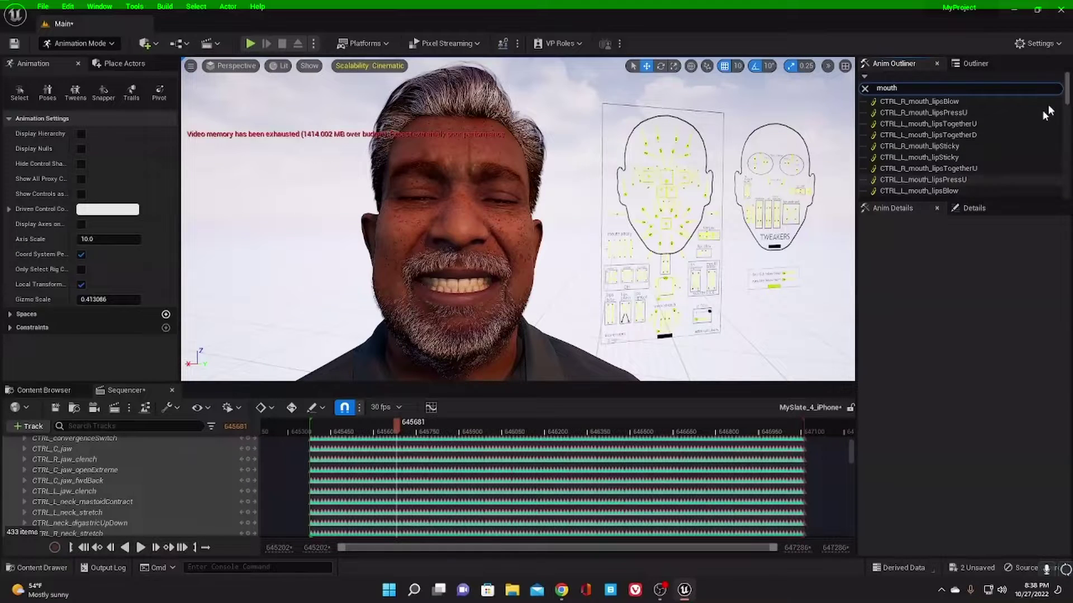
Try raising the CTRL_R_mouth_lipsPressU control's value and bring it back to zero.
left_click(936, 113)
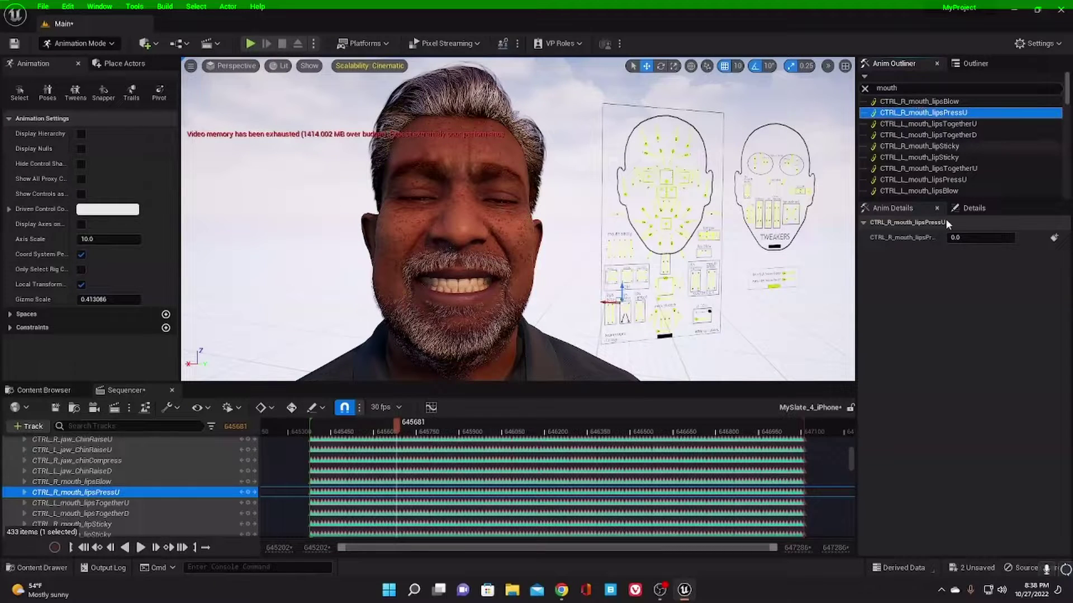
left_click(957, 238)
mouse_move(956, 237)
left_mouse_down()
mouse_move(1013, 238)
mouse_move(960, 238)
left_mouse_up()
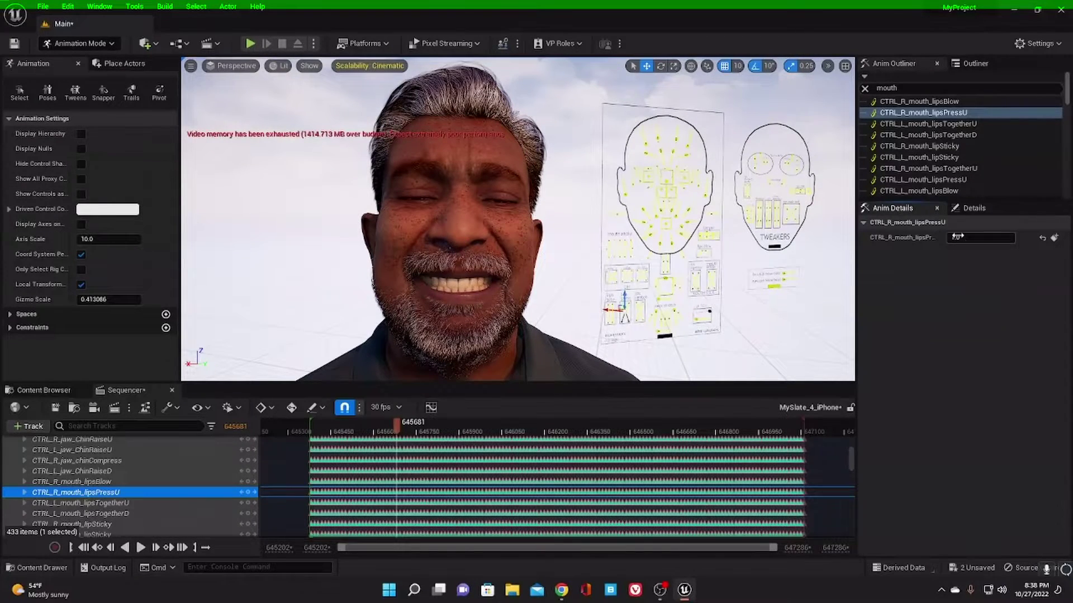
left_click_drag(956, 237, 901, 237)
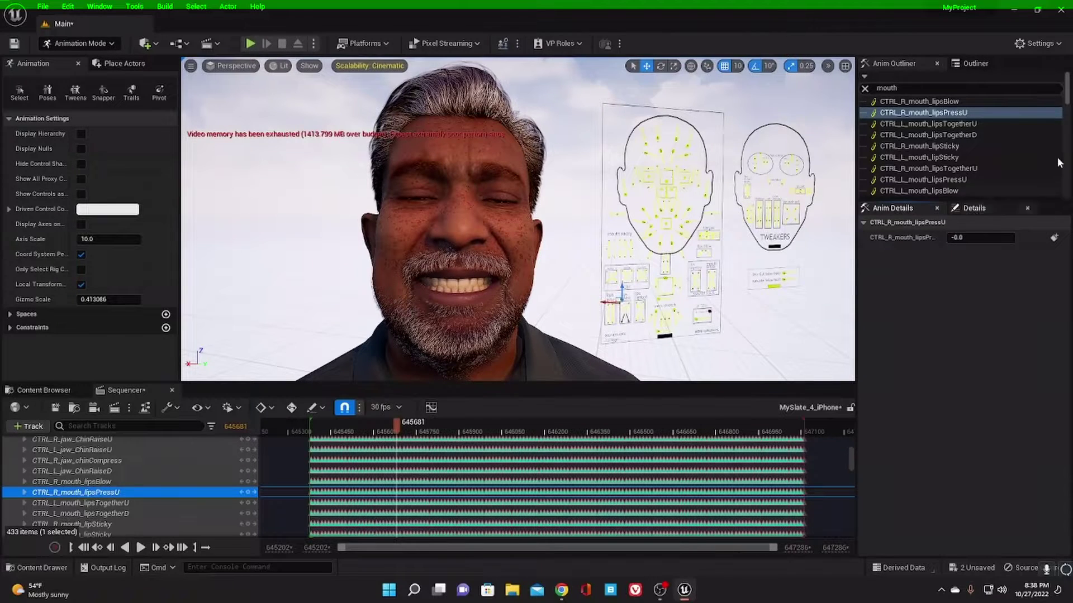
Try a value of 1.0 on CTRL_R_mouth_stretchLipsClose and CTRL_L_mouth_stretchLipsClose together, and set both back to 0.
scroll(1068, 98, "down", 1)
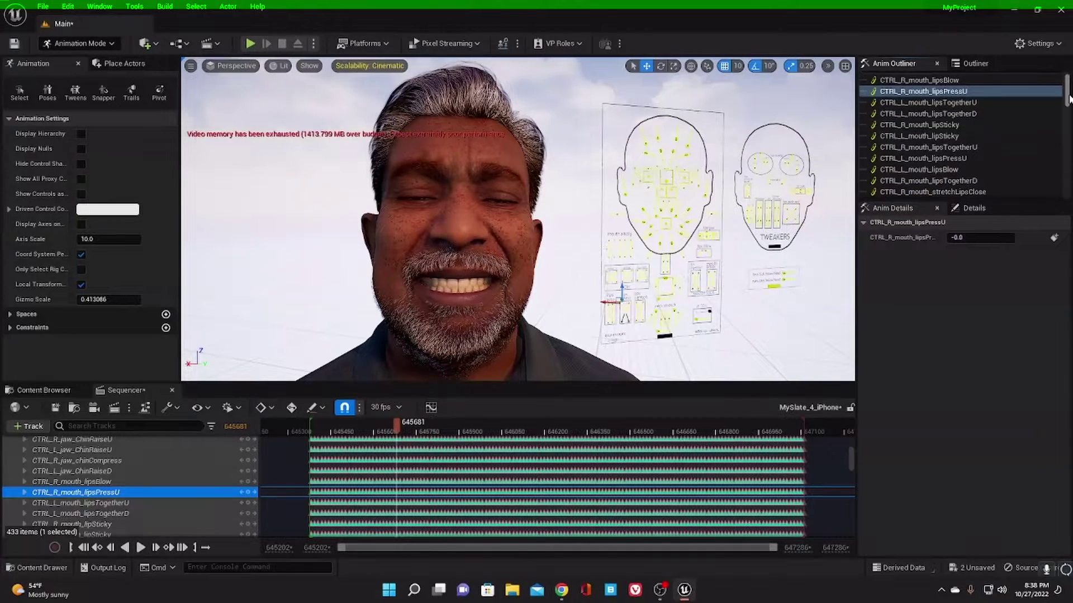
scroll(1068, 99, "down", 2)
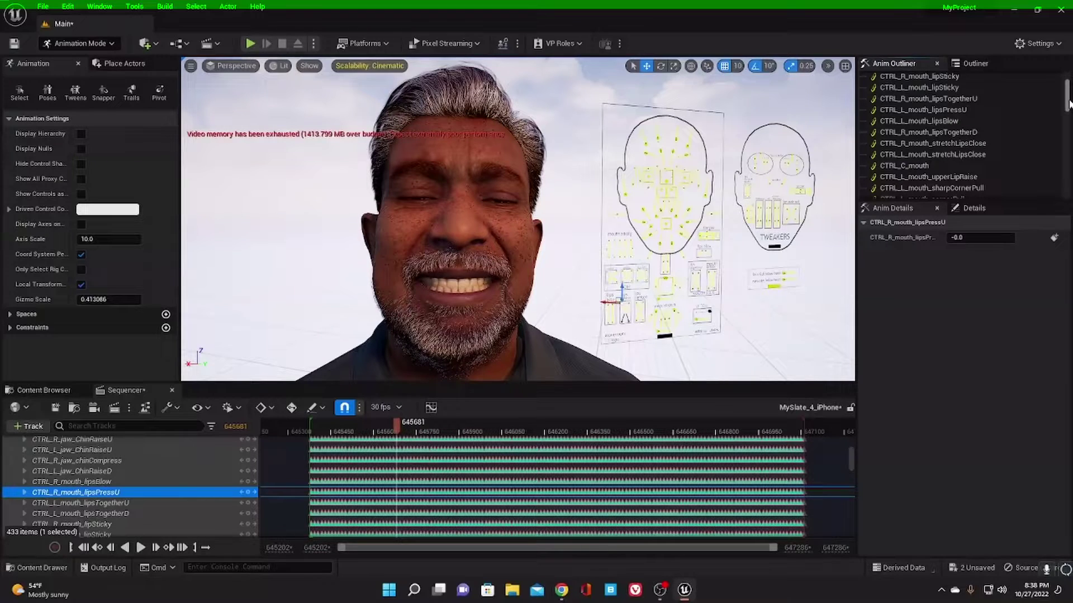
left_click(955, 156)
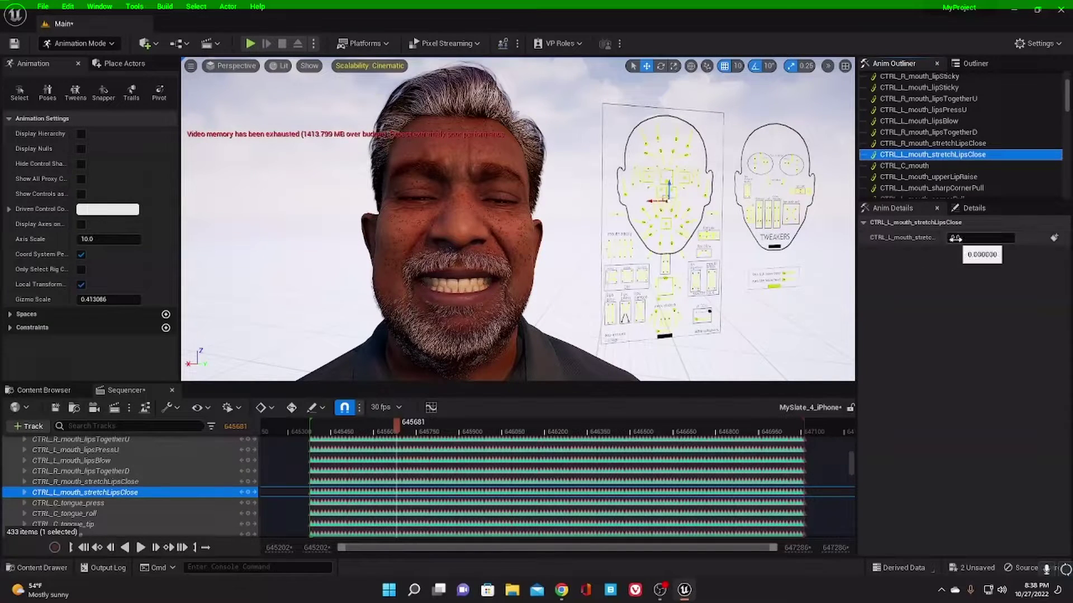
mouse_move(955, 239)
left_mouse_down()
mouse_move(1003, 238)
mouse_move(952, 239)
left_mouse_up()
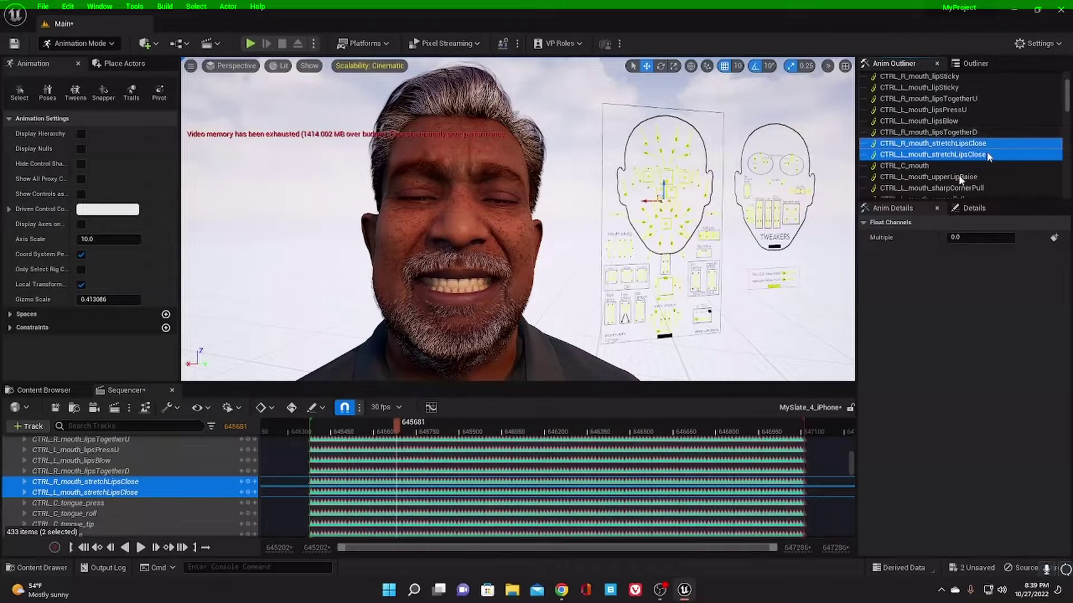
mouse_move(966, 237)
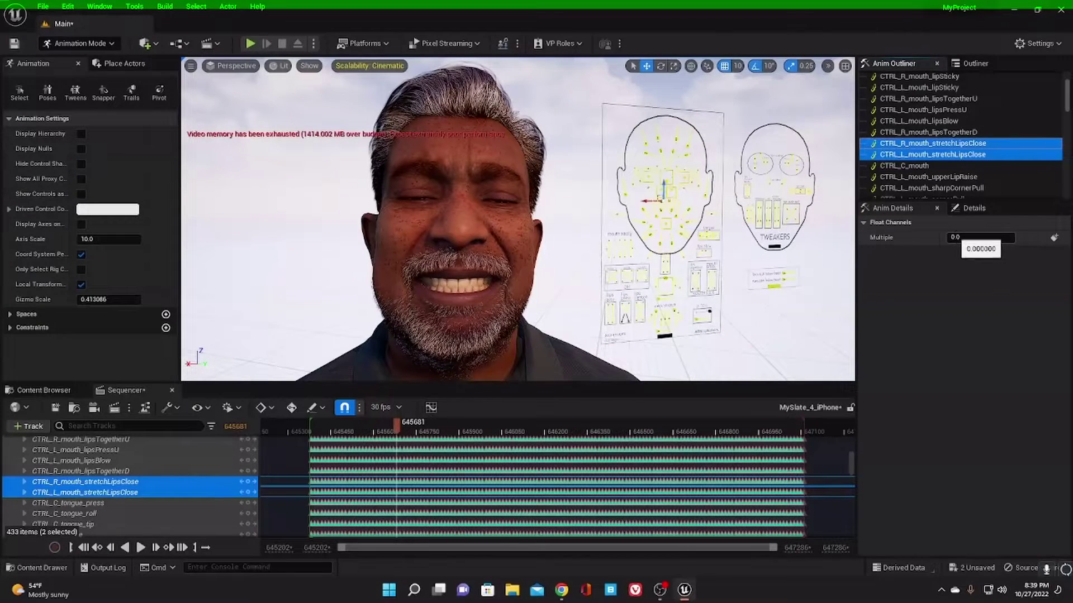
left_click(664, 183)
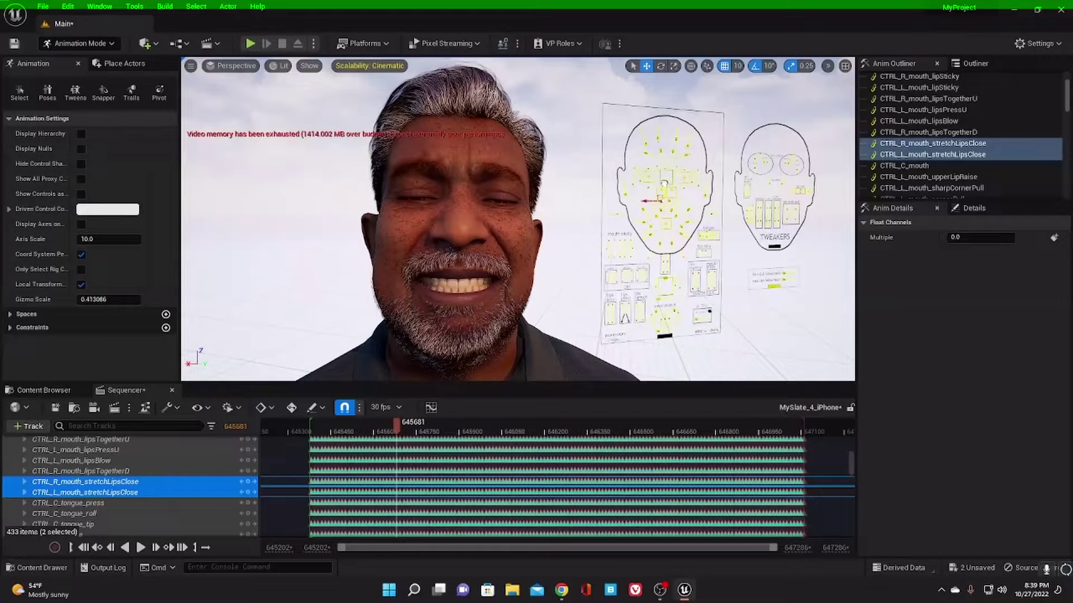
left_click_drag(664, 183, 670, 218)
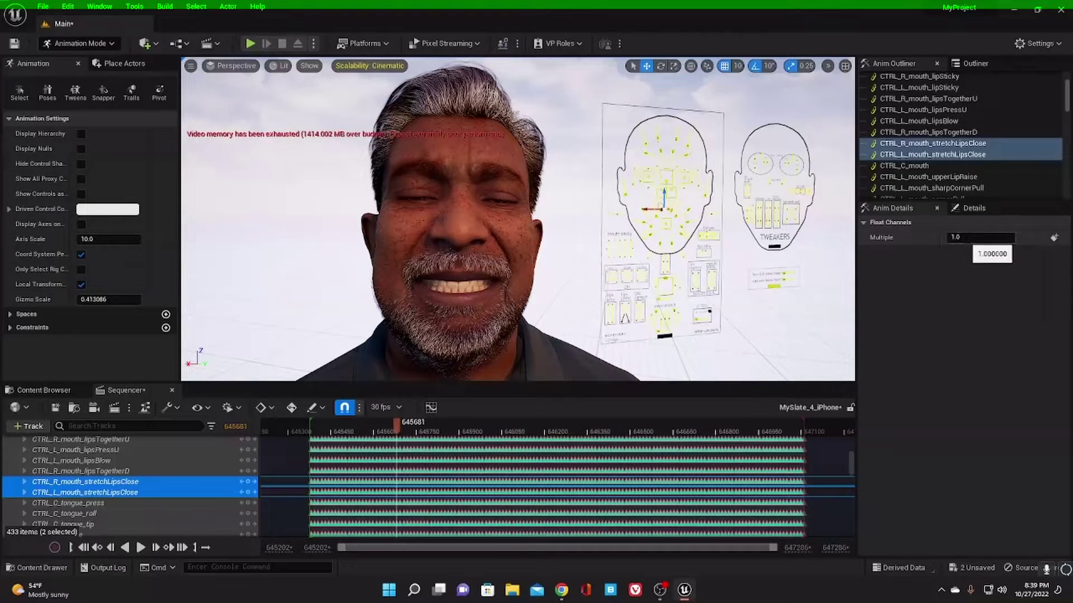
left_click(956, 237)
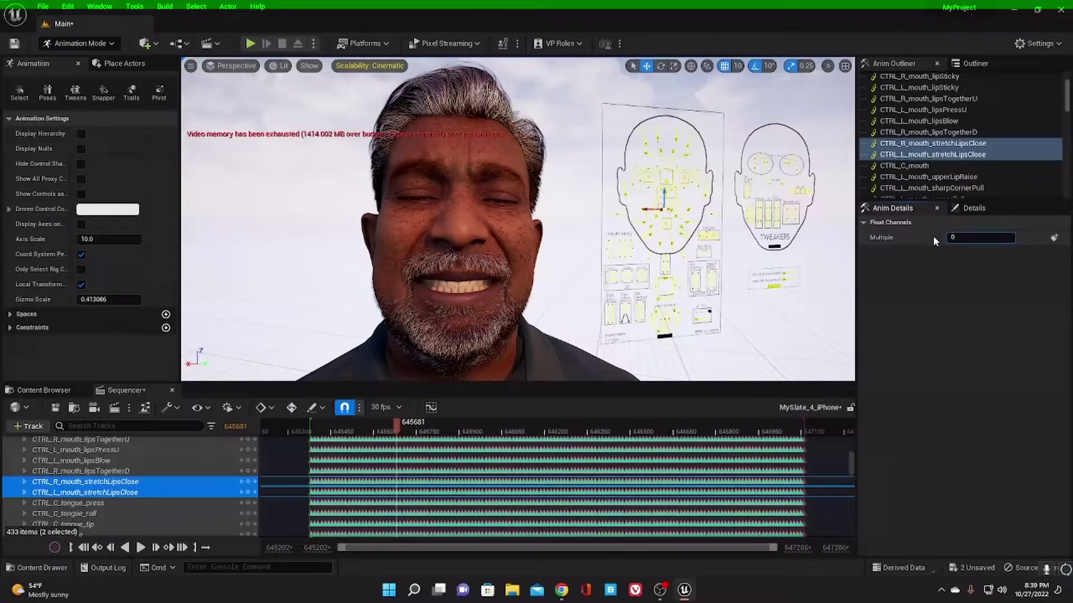
key("Return")
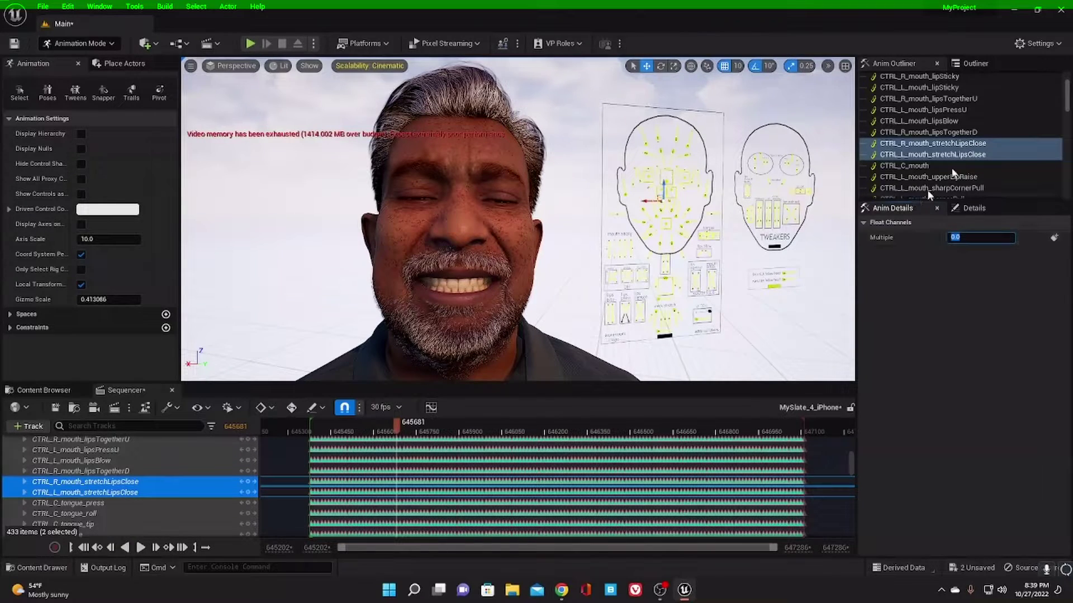
Select only CTRL_L_mouth_stretchLipsClose and look through the remaining mouth controls to the end of the filtered list.
left_click(1007, 156)
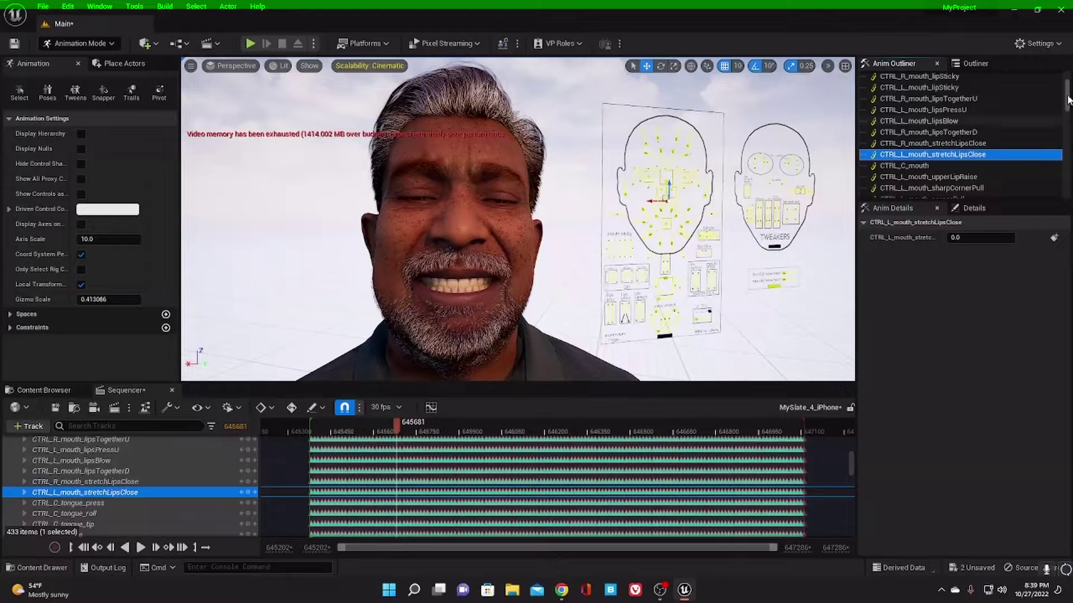
left_click_drag(1068, 99, 1068, 108)
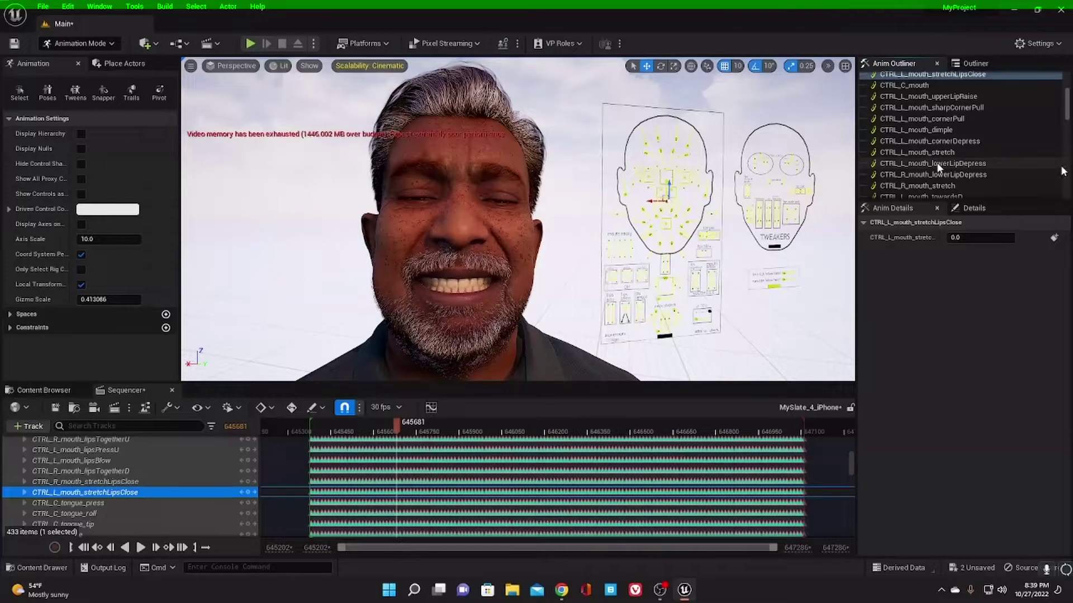
left_click_drag(1068, 115, 1070, 188)
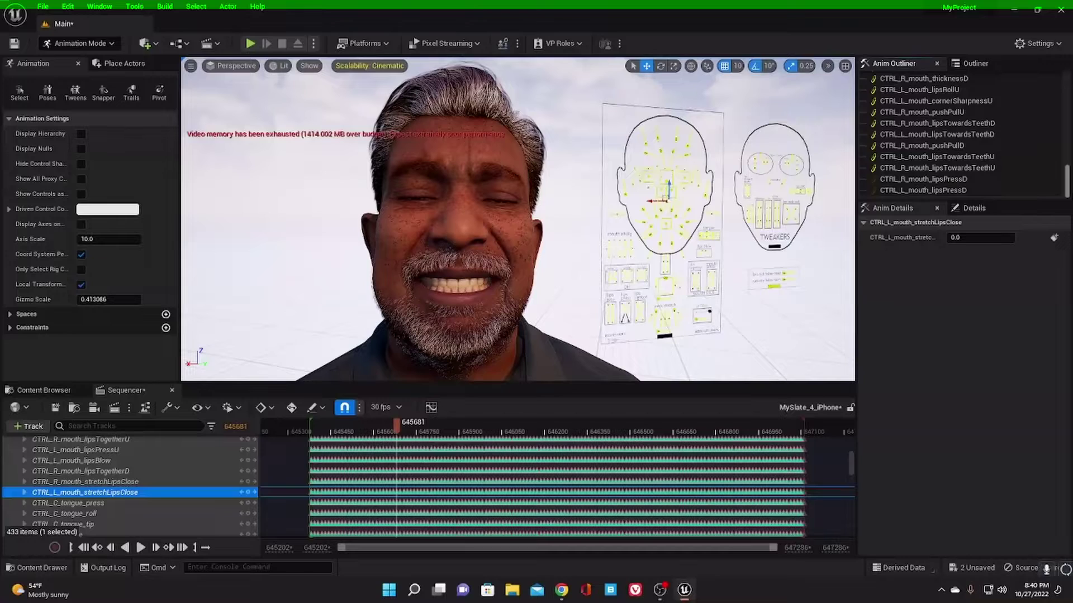
Try a value of 1.0 on the CTRL_R_mouth_lipsTowardsTeethU control and bring it back to 0.
left_click(979, 167)
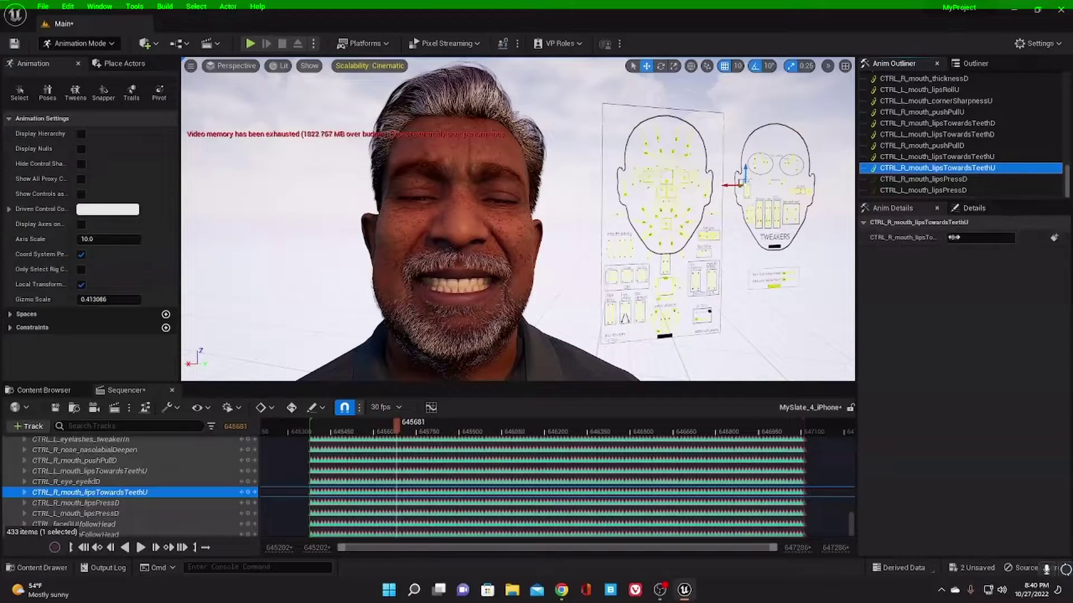
left_click_drag(960, 238, 1028, 238)
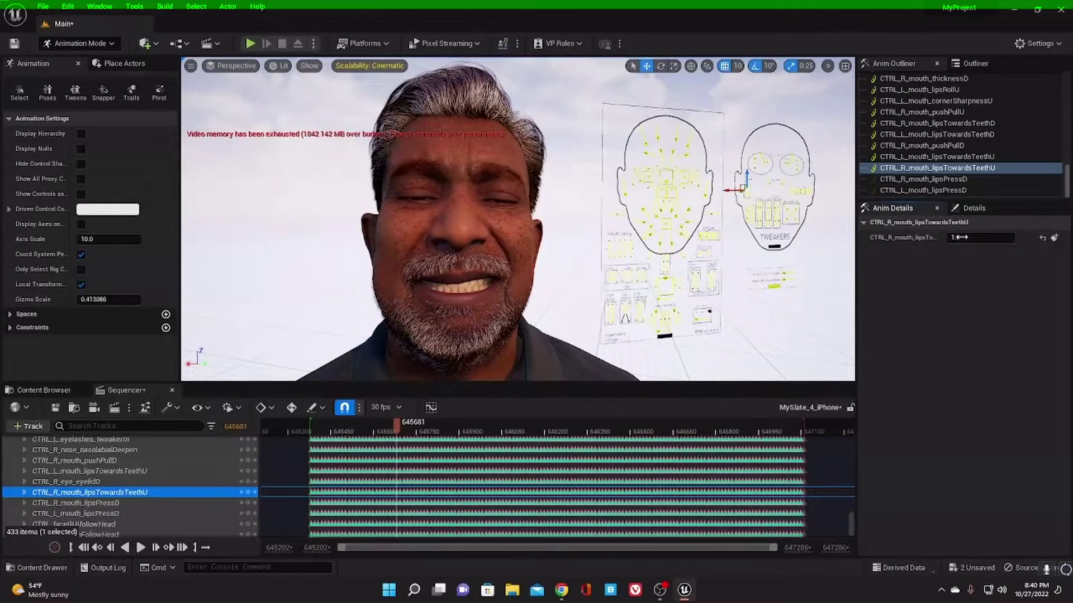
left_click_drag(956, 238, 887, 237)
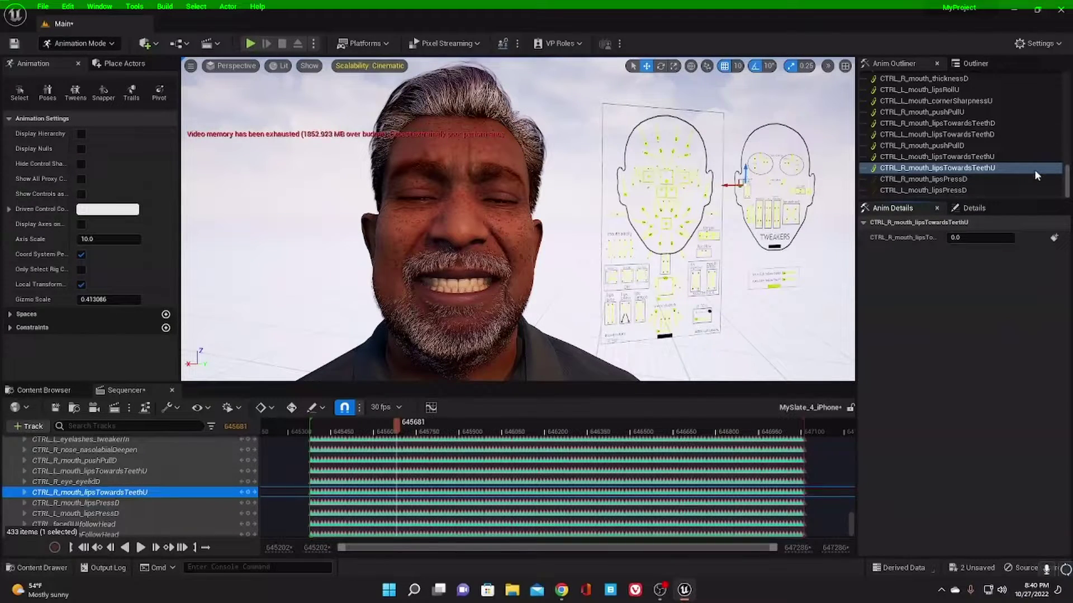
Select CTRL_R_mouth_lipsBlow at the start of the filtered mouth controls and bring its value to 0.
left_click_drag(1067, 175, 1064, 77)
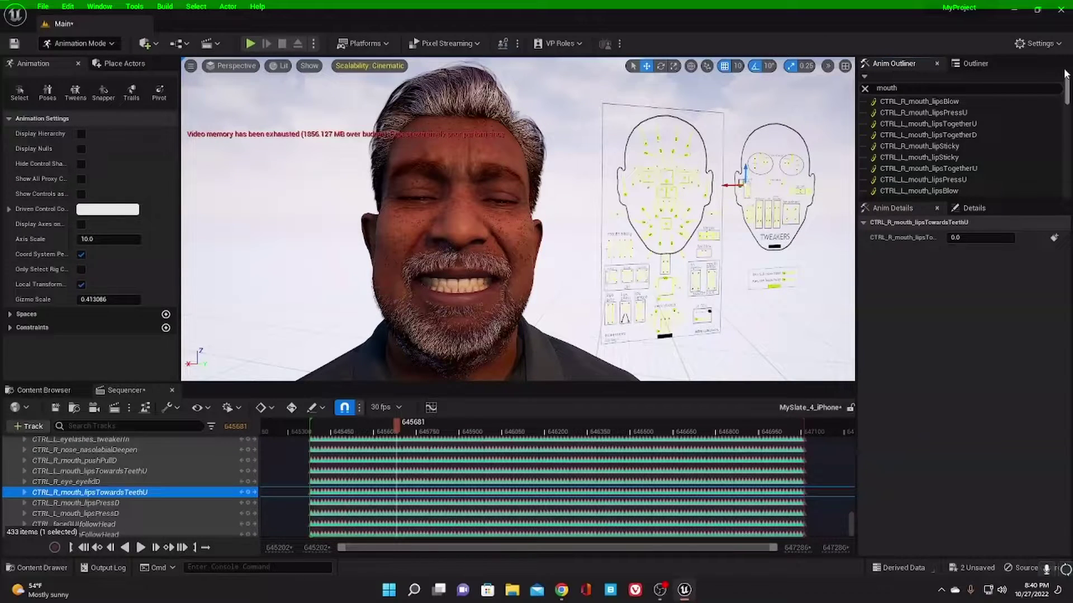
left_click(939, 101)
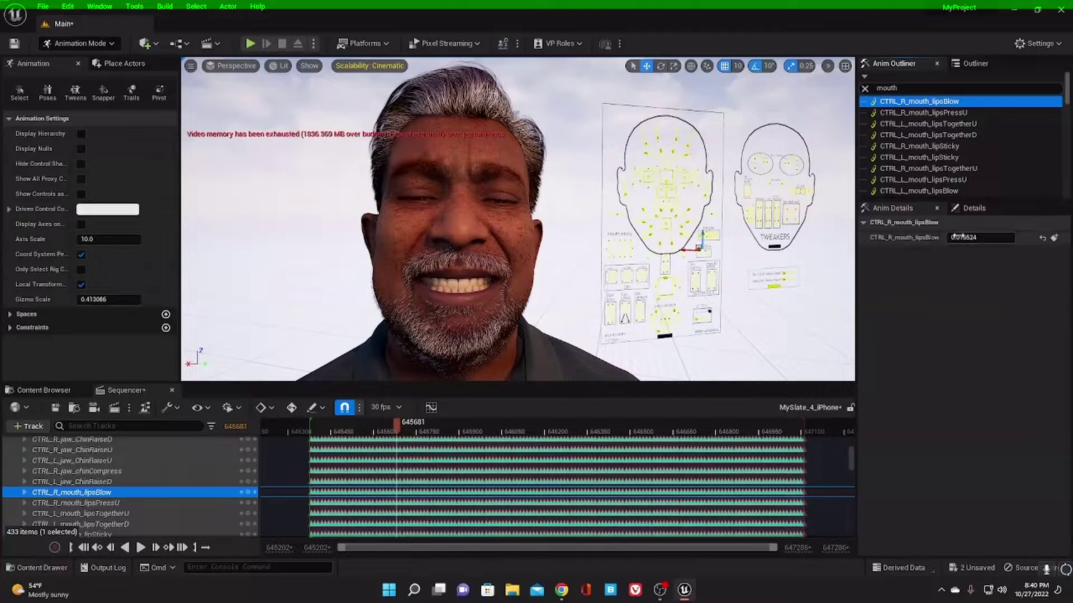
mouse_move(956, 238)
left_mouse_down()
mouse_move(997, 237)
mouse_move(952, 238)
left_mouse_up()
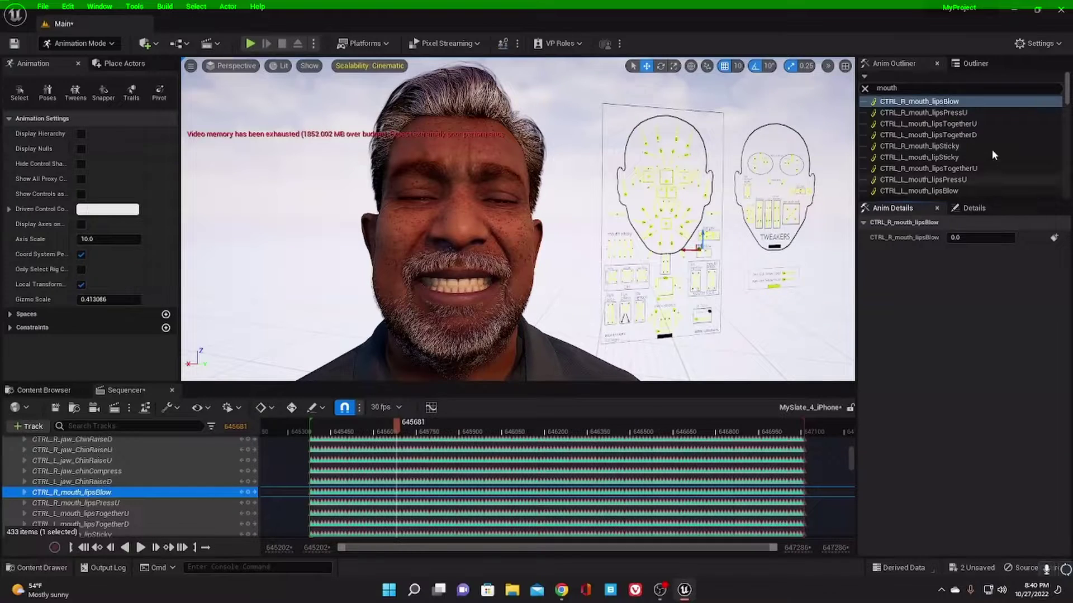
Try raising the CTRL_R_mouth_lipSticky control's value and reset it to its default.
left_click(978, 147)
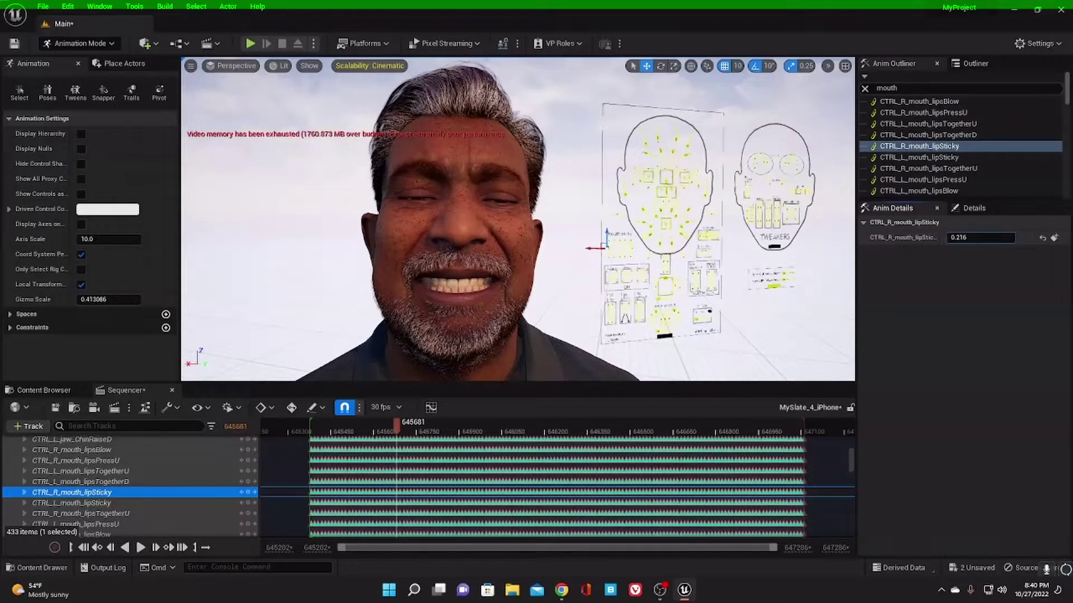
left_click_drag(961, 237, 961, 237)
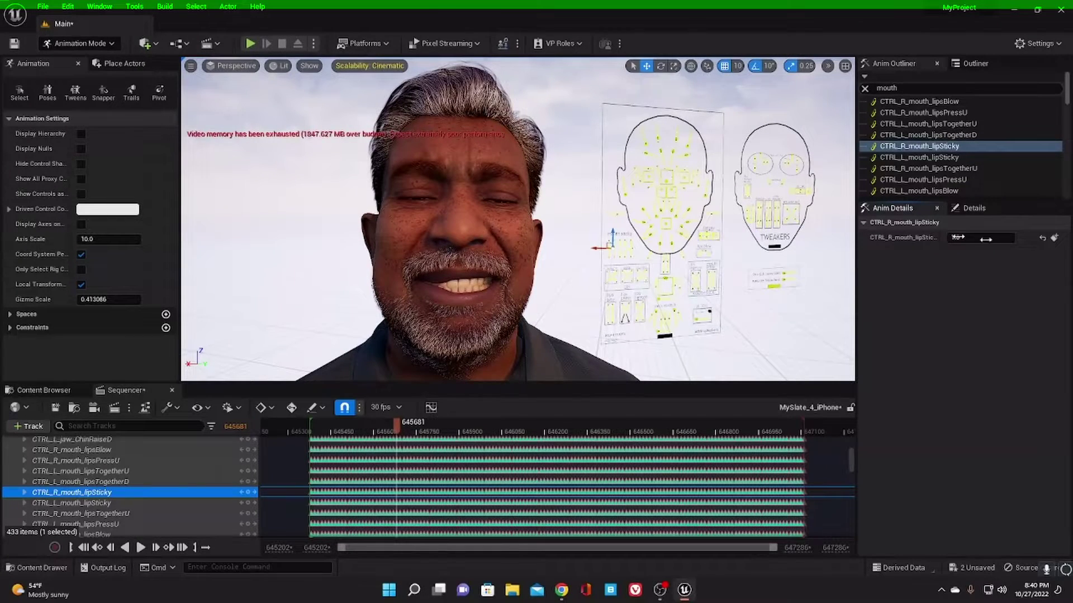
left_click(1042, 238)
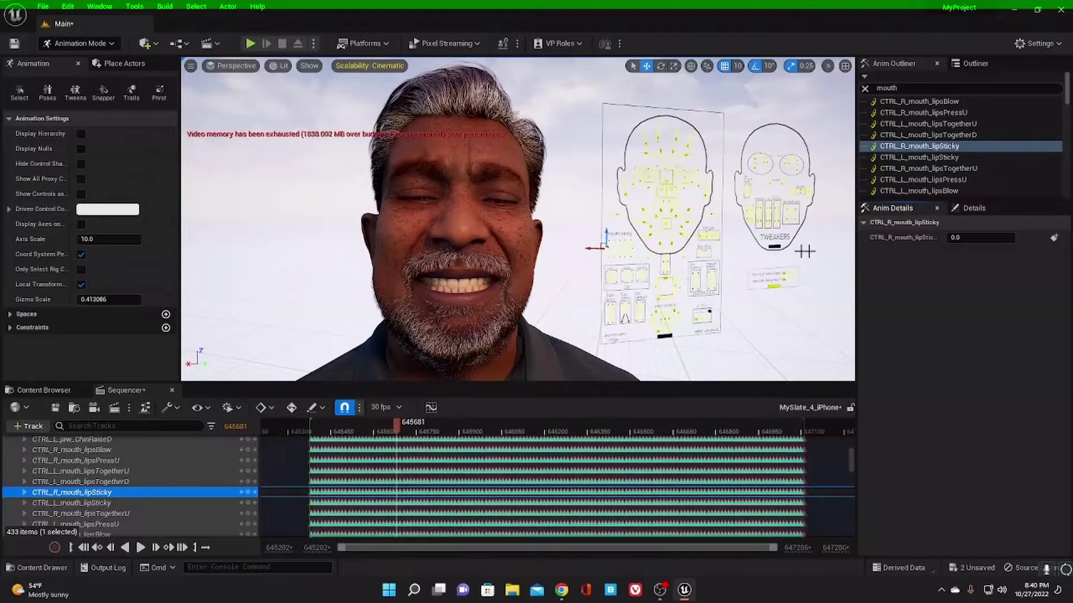
Try a value of 1.0 on the CTRL_L_jaw_ChinRaiseU control and reset it to its default of 0.
left_click(669, 260)
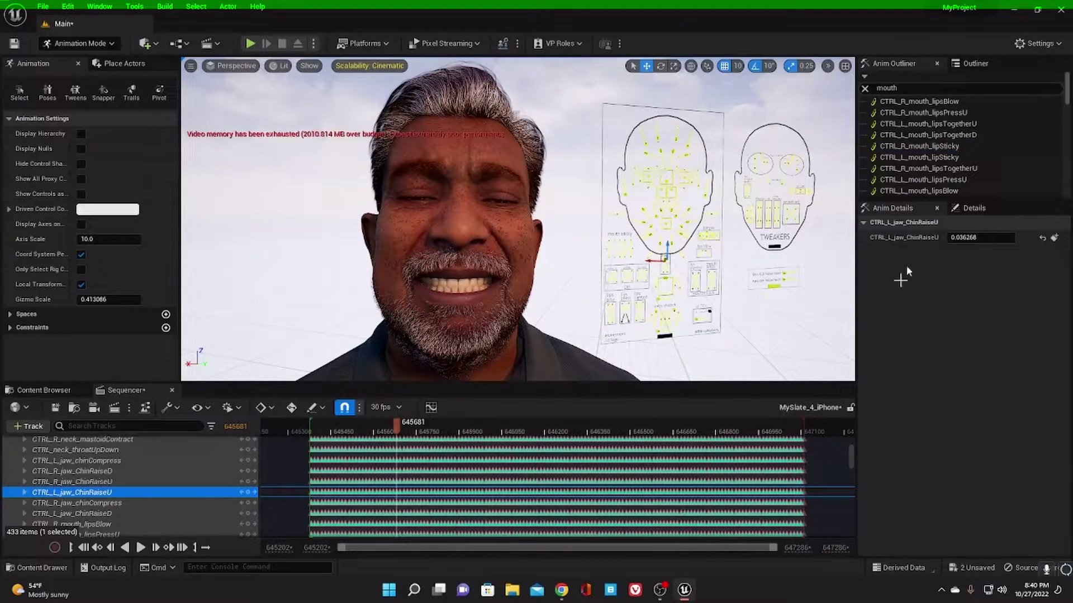
left_click_drag(966, 237, 1015, 238)
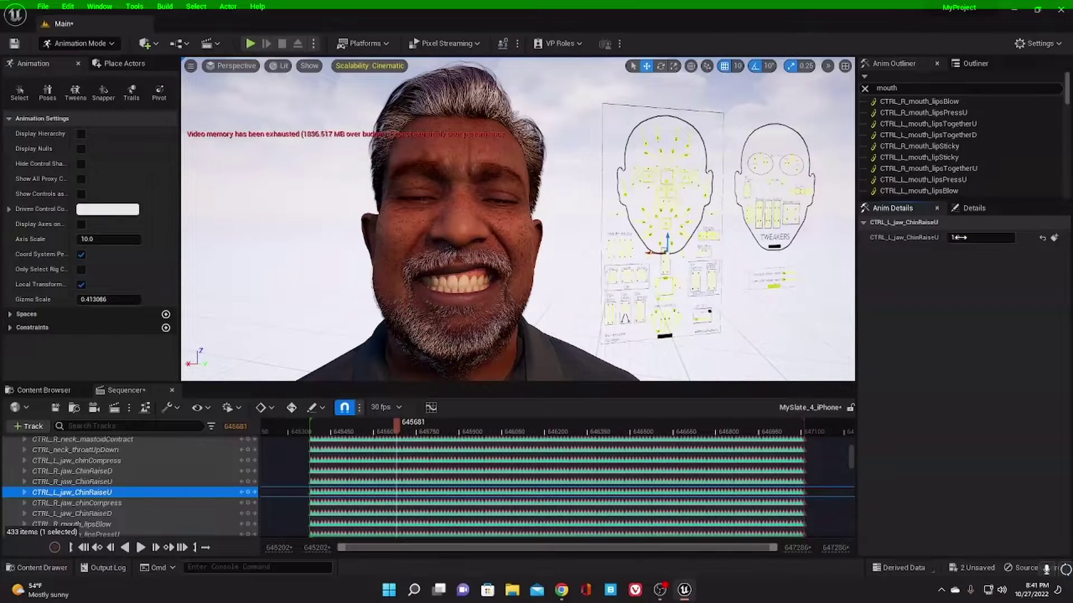
left_click(1042, 239)
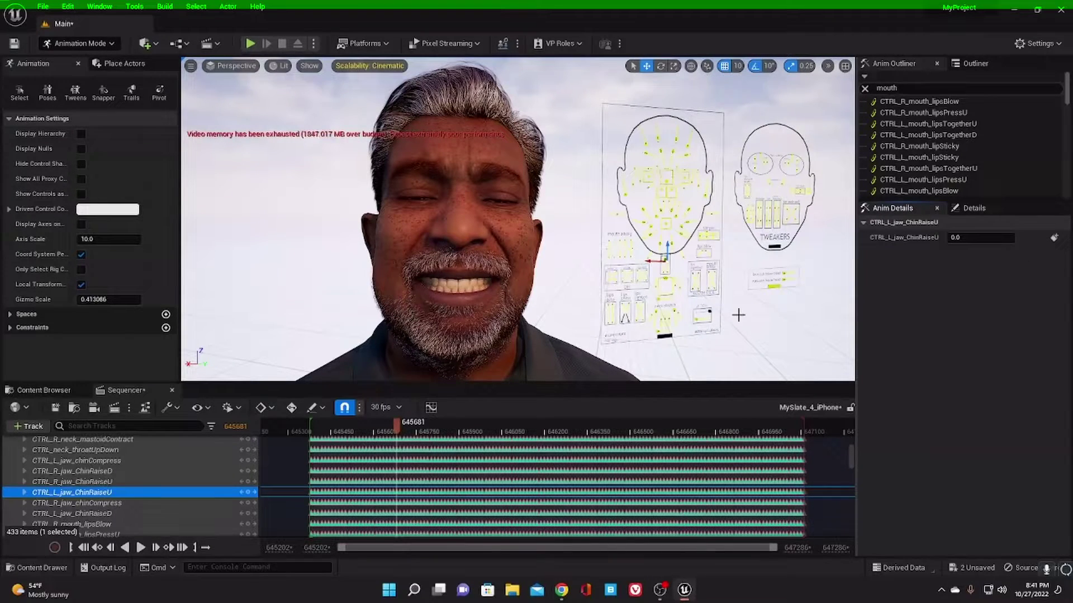
Expand the CTRL_C_mouth control's values, try an X value of 1.0 and reset it.
left_click(665, 223)
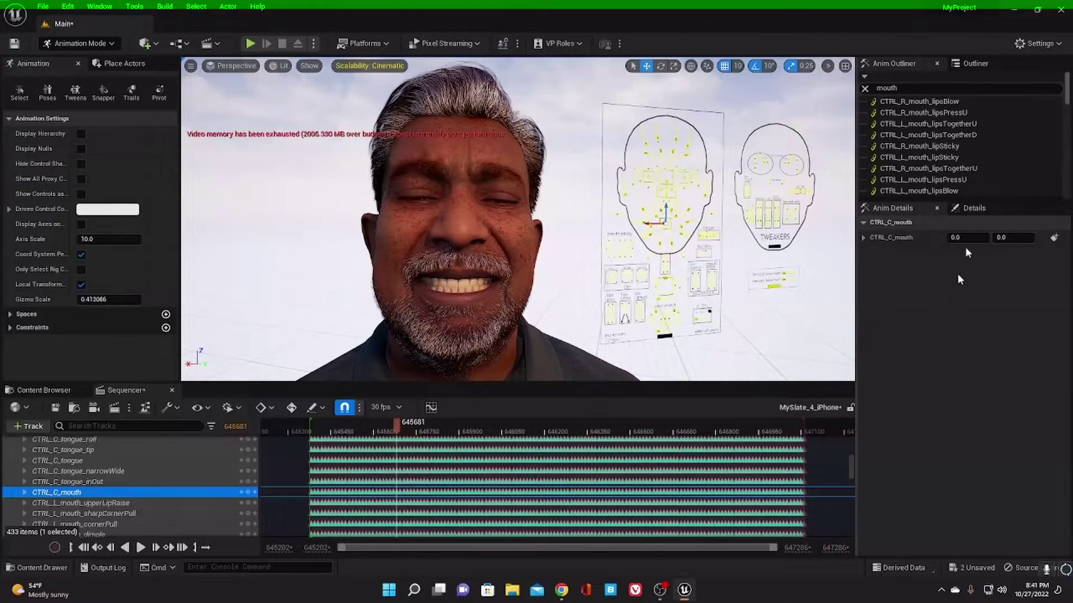
left_click(863, 239)
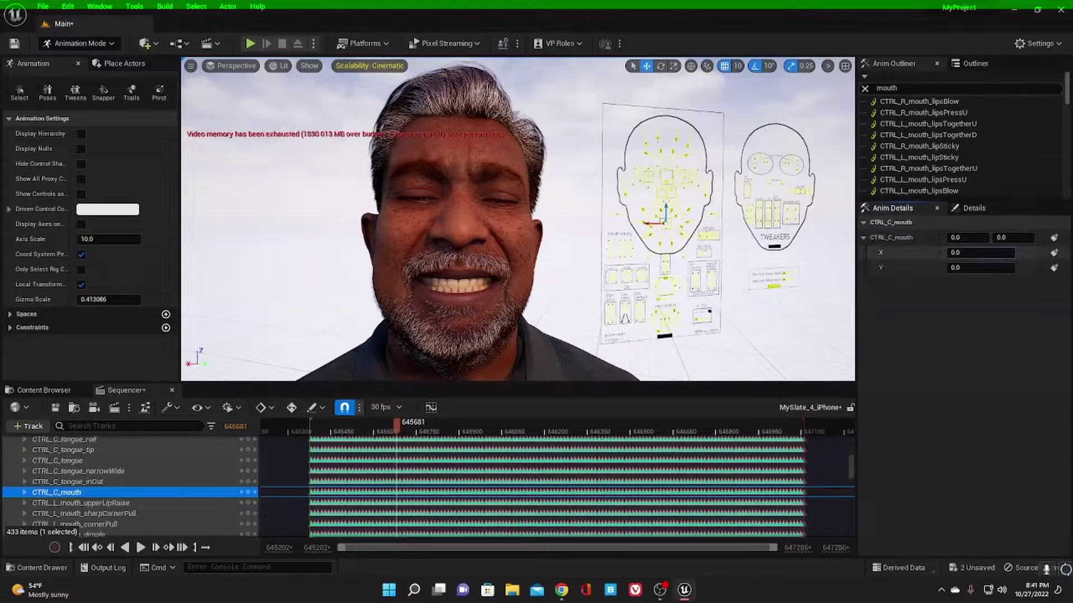
left_click_drag(962, 253, 1015, 253)
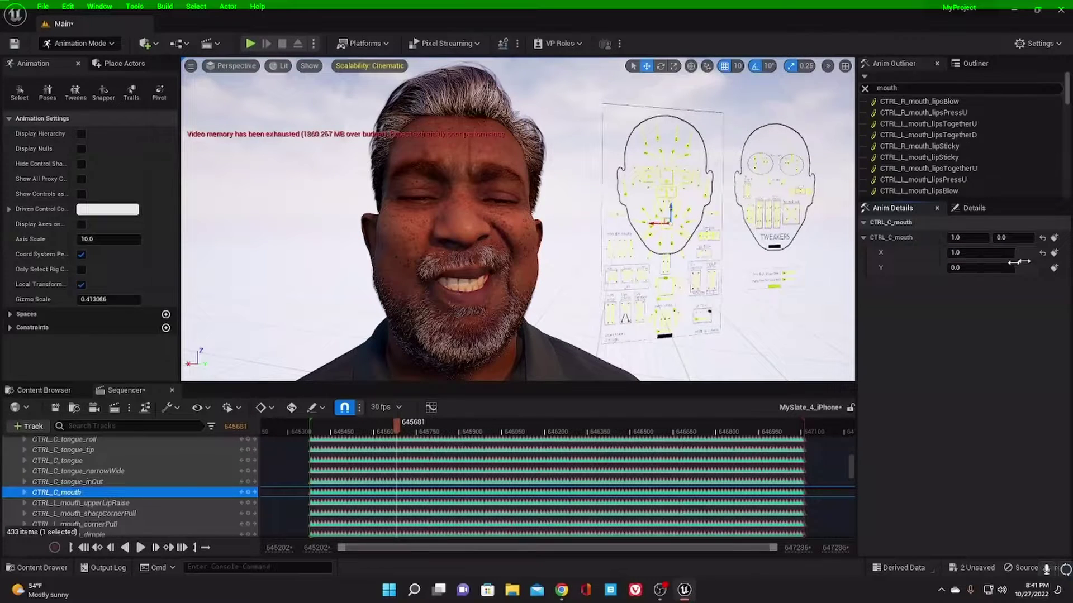
left_click(1042, 255)
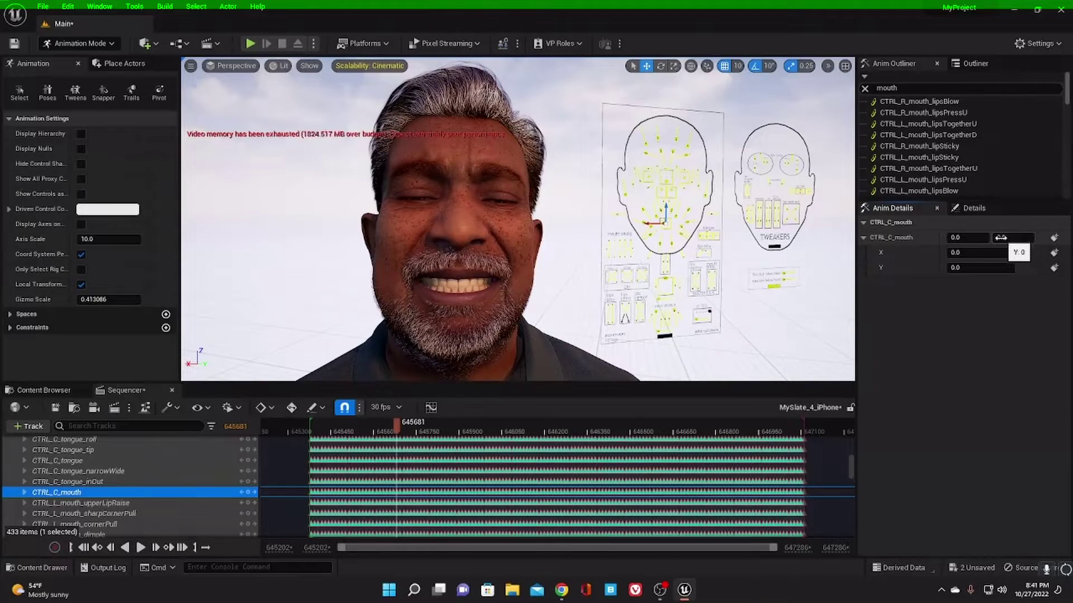
Try a Y value of 1.0 and an X value of 1.0 separately on CTRL_C_mouth, resetting the control after each.
left_click_drag(999, 237, 1033, 238)
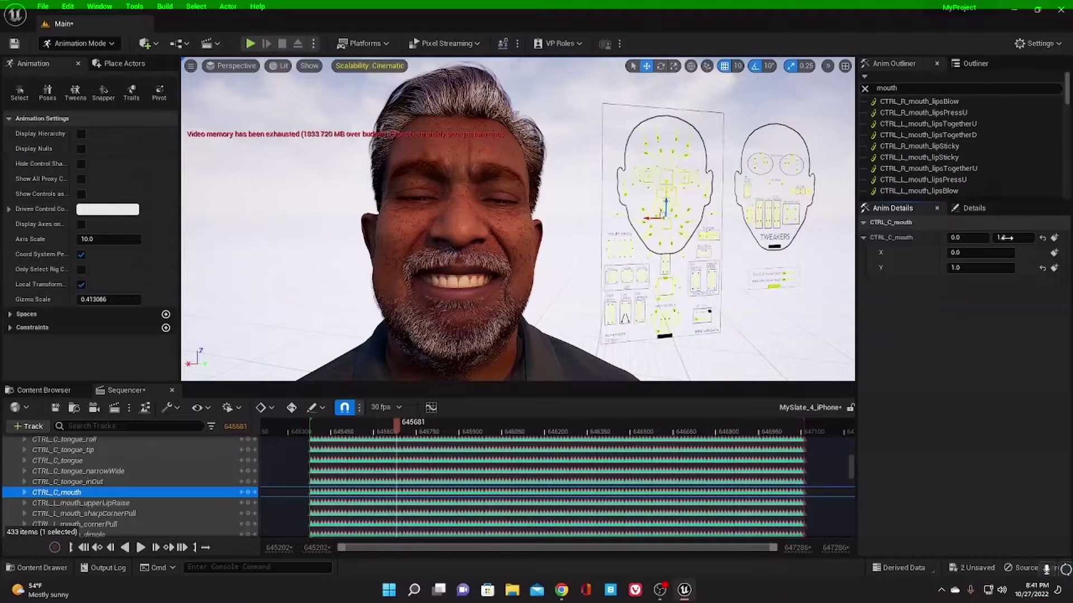
left_click(1042, 237)
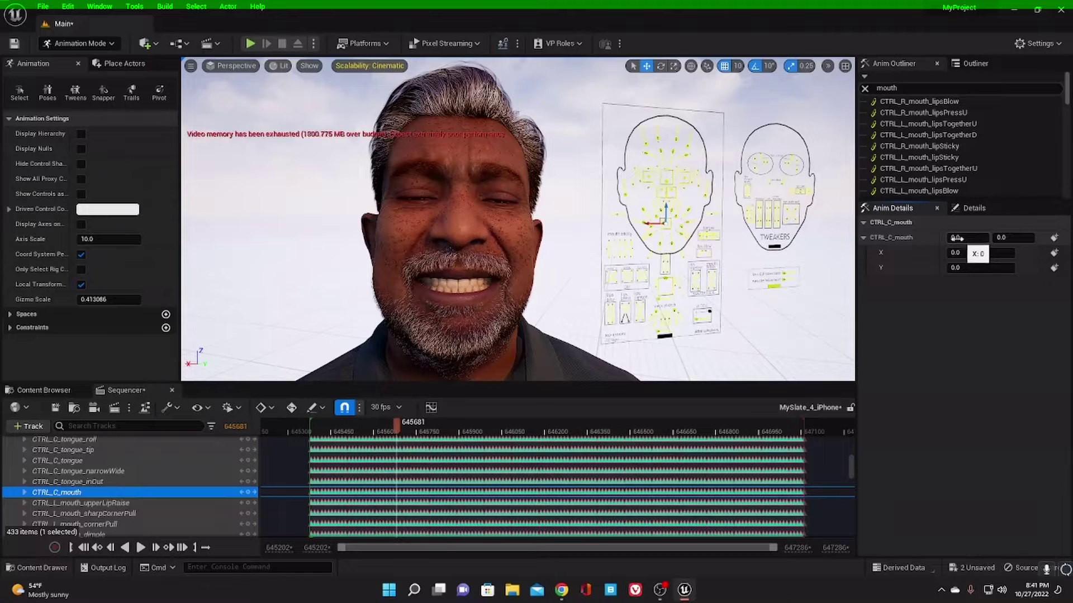
left_click_drag(958, 238, 994, 238)
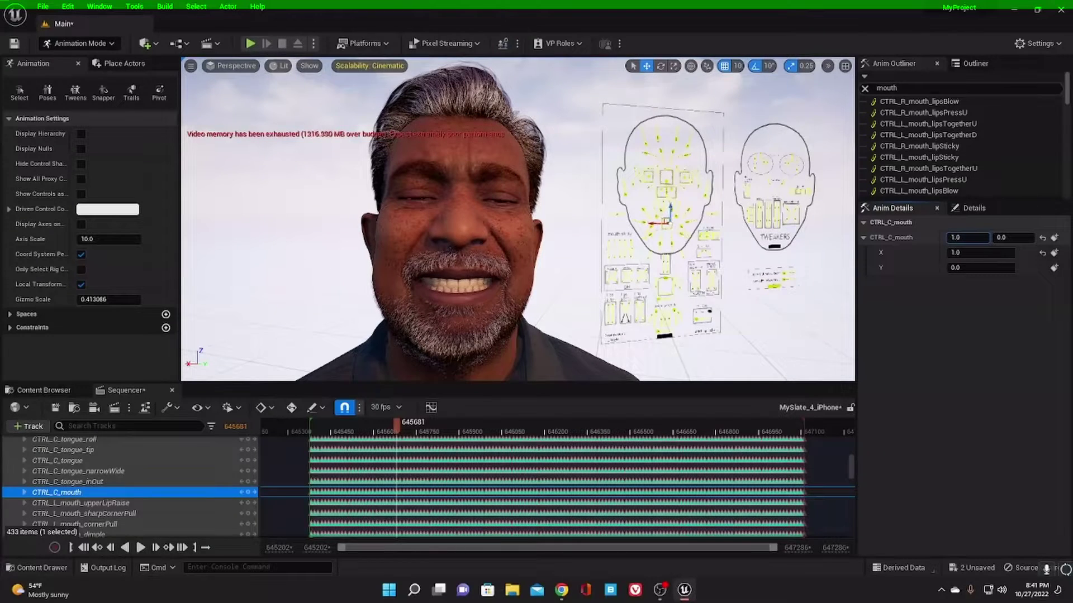
left_click(1041, 239)
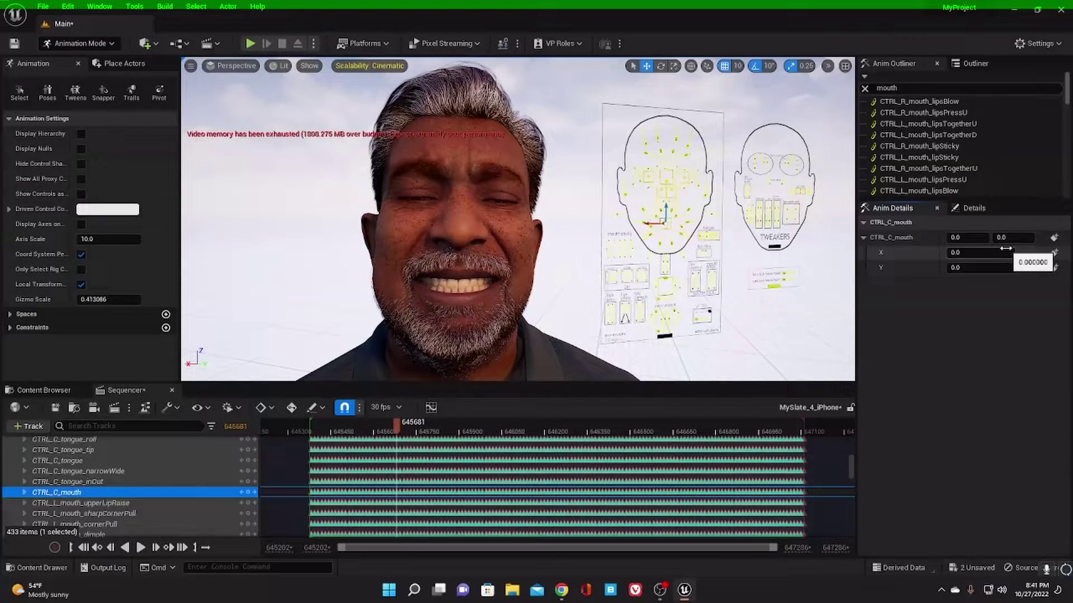
Try a value of 1.0 on the CTRL_neck_throatUpDown control and reset it to its default.
left_click(665, 319)
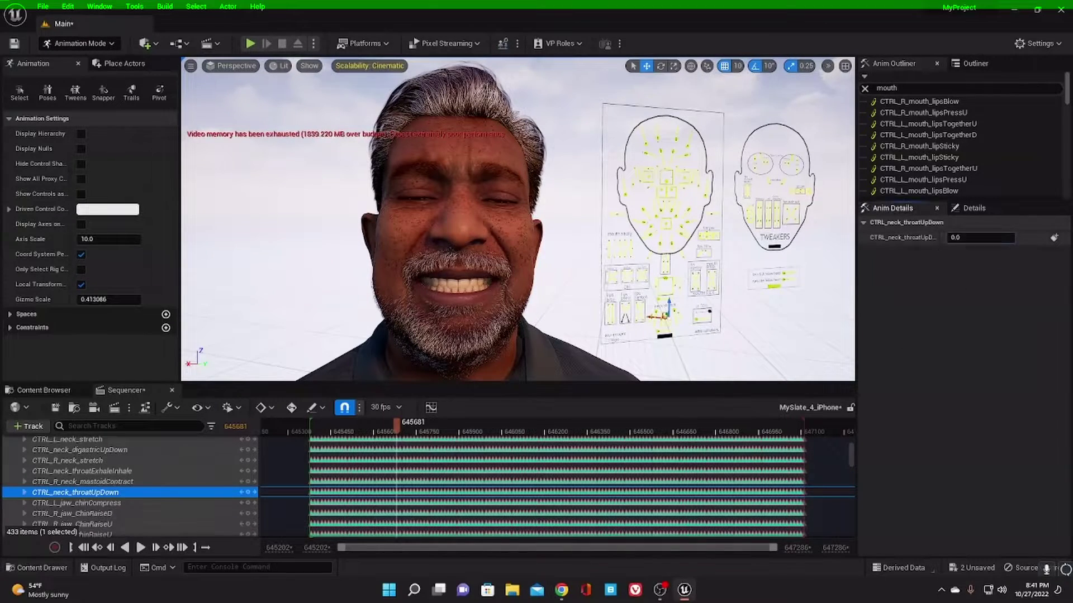
left_click_drag(964, 237, 1016, 236)
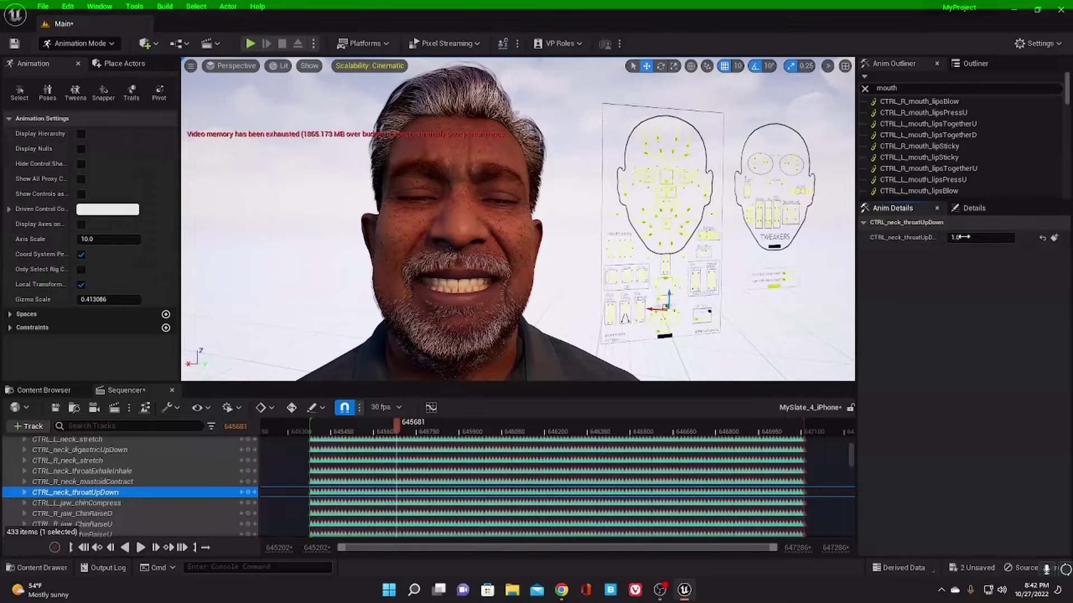
left_click(1041, 238)
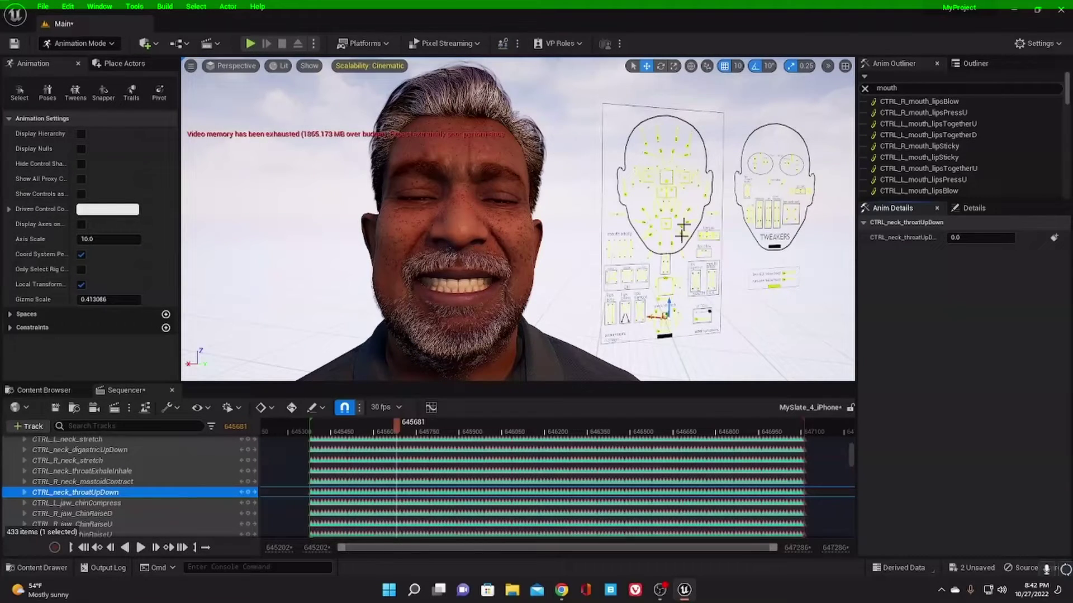
Try a value of 1.0 on the CTRL_R_jaw_clench control and bring it back to 0.
left_click(659, 288)
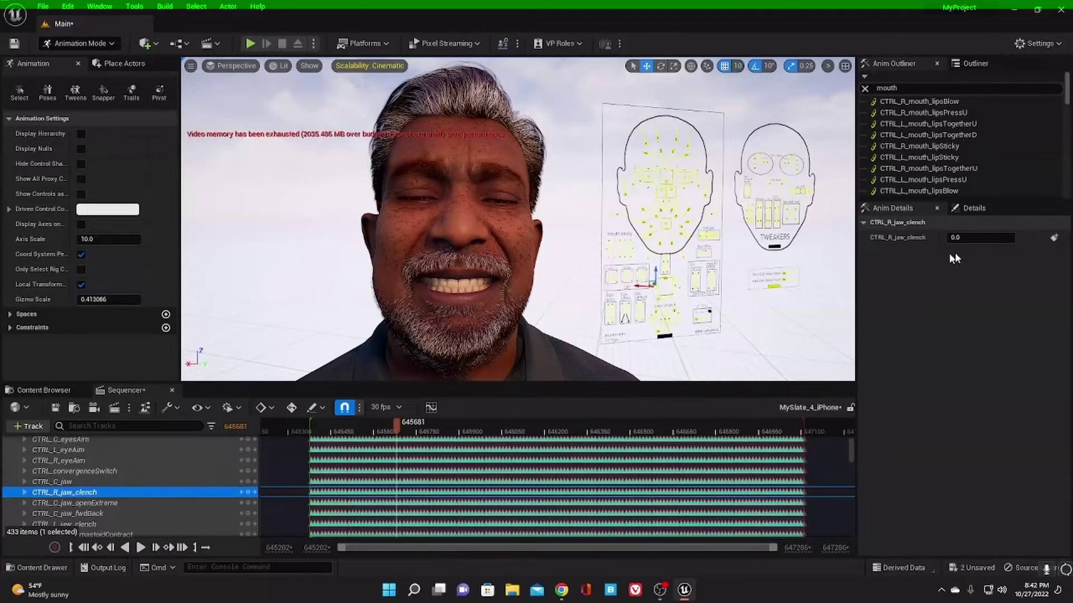
left_click_drag(952, 239, 1024, 238)
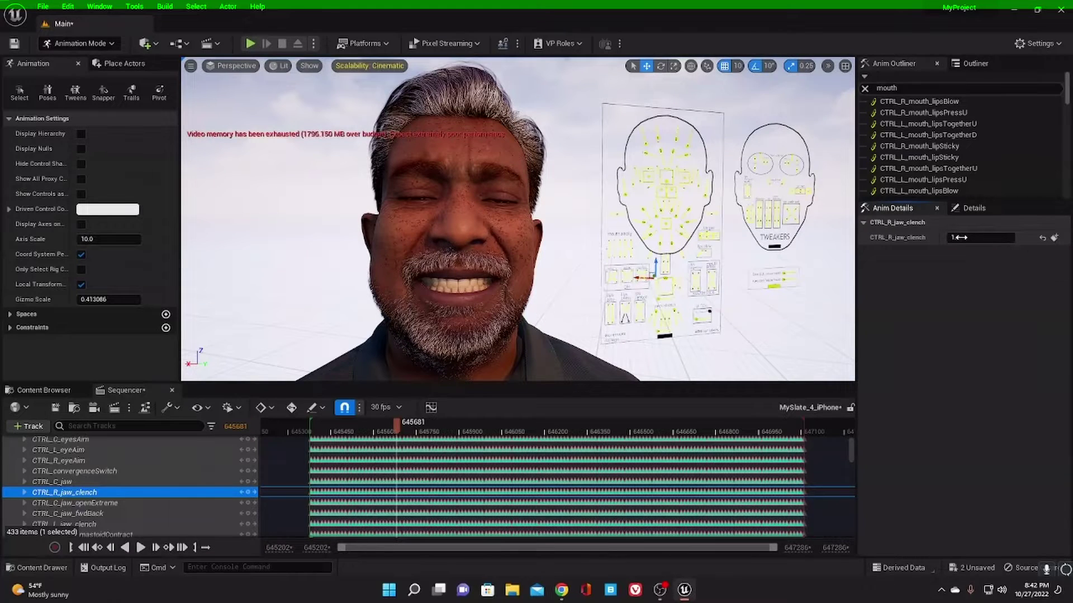
left_click_drag(989, 238, 949, 238)
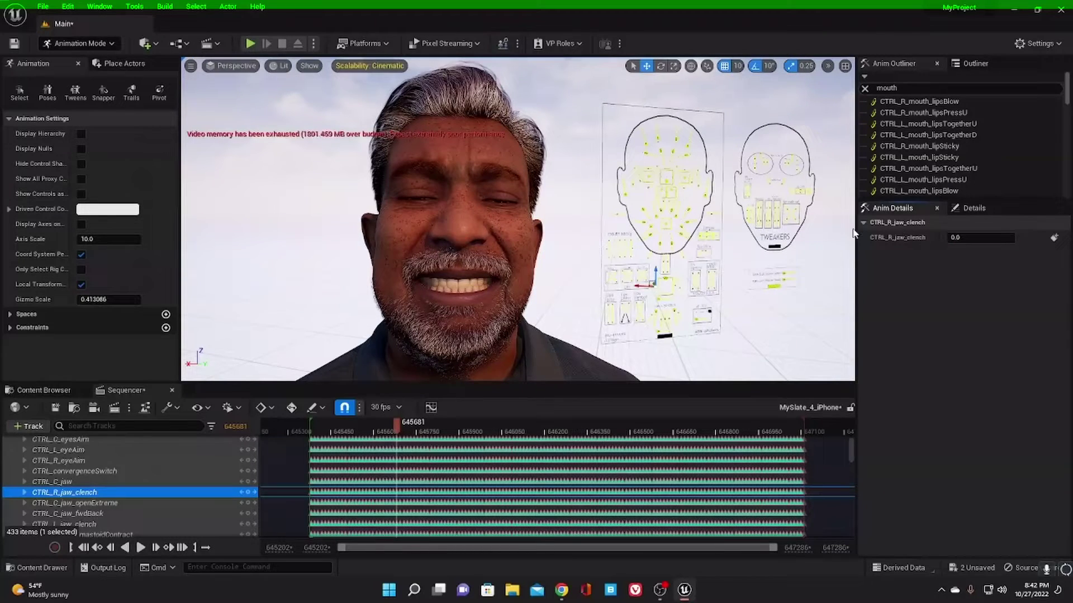
Try X values of about -0.18 and 1.0 on the CTRL_C_jaw control, resetting it after each.
left_click(664, 278)
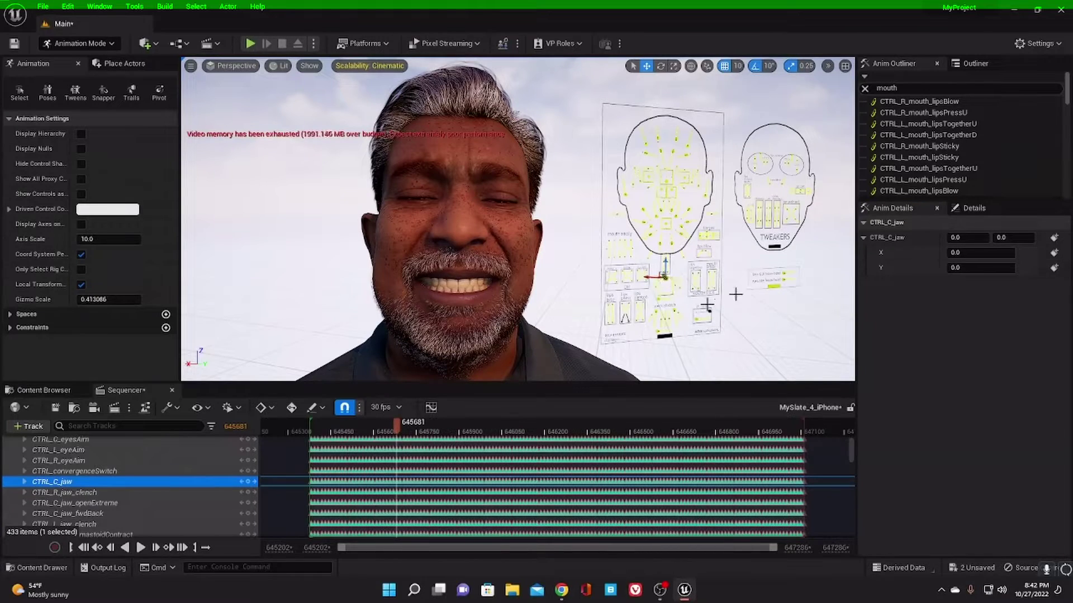
left_click(950, 237)
type("0.7")
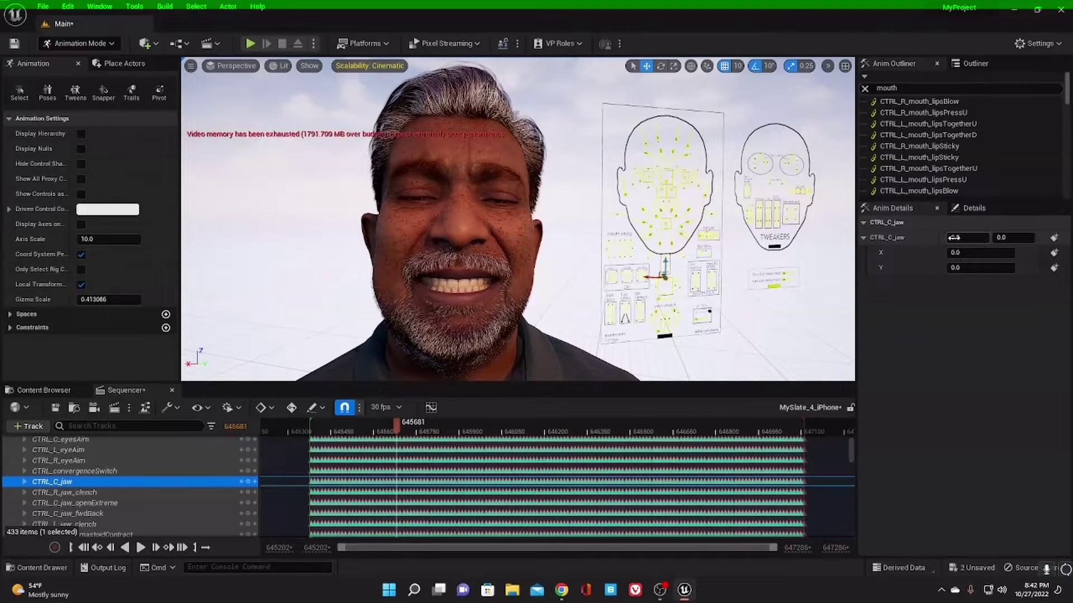
key("Return")
mouse_move(968, 238)
left_mouse_down()
mouse_move(978, 237)
mouse_move(947, 237)
left_mouse_up()
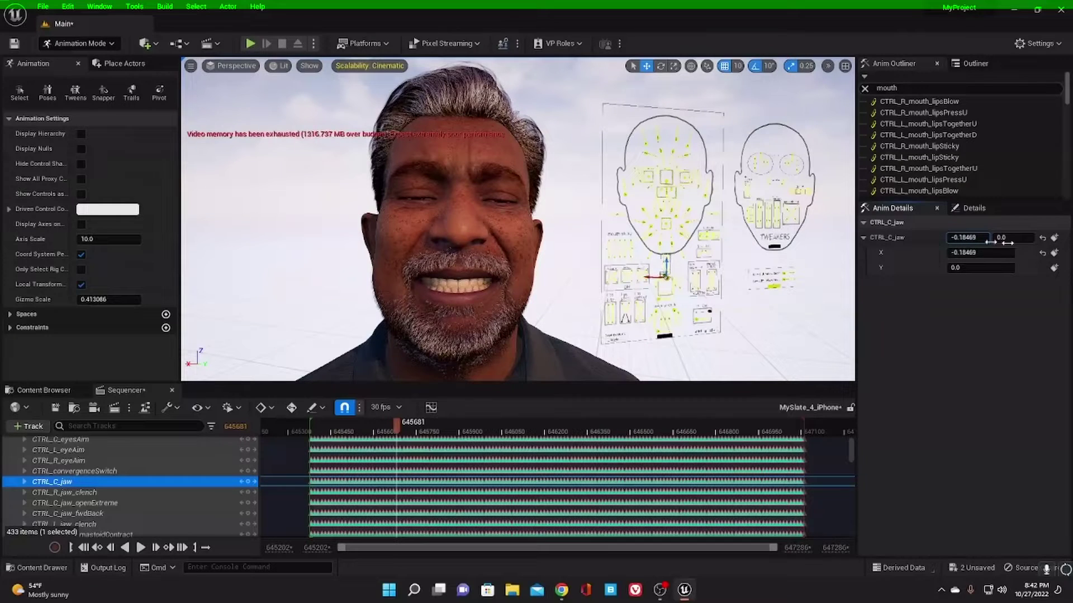
left_click(1041, 239)
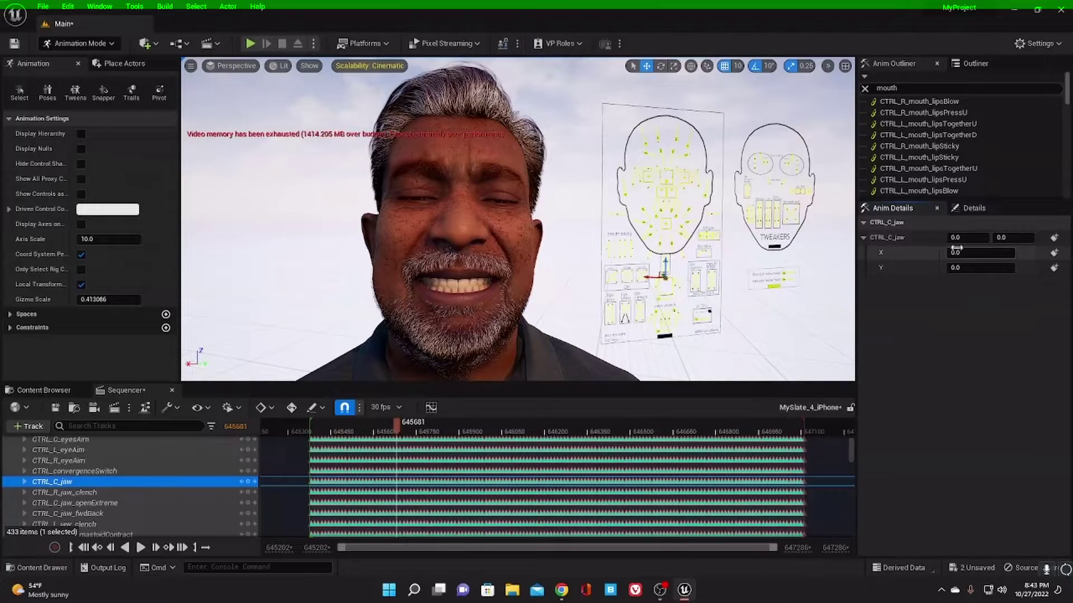
mouse_move(957, 254)
left_mouse_down()
mouse_move(994, 254)
mouse_move(971, 253)
left_mouse_up()
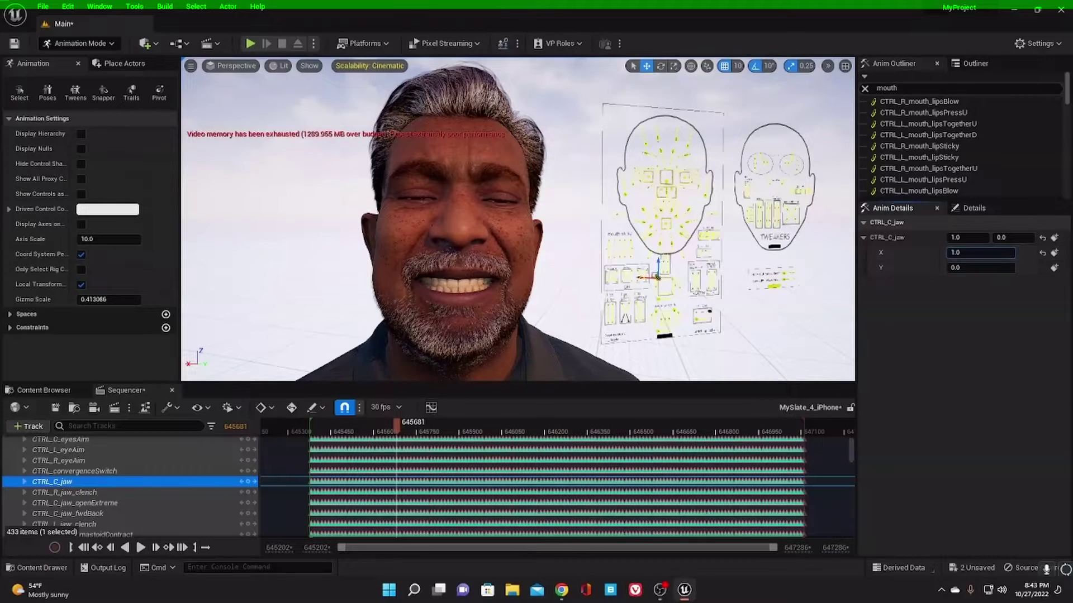
left_click(1041, 254)
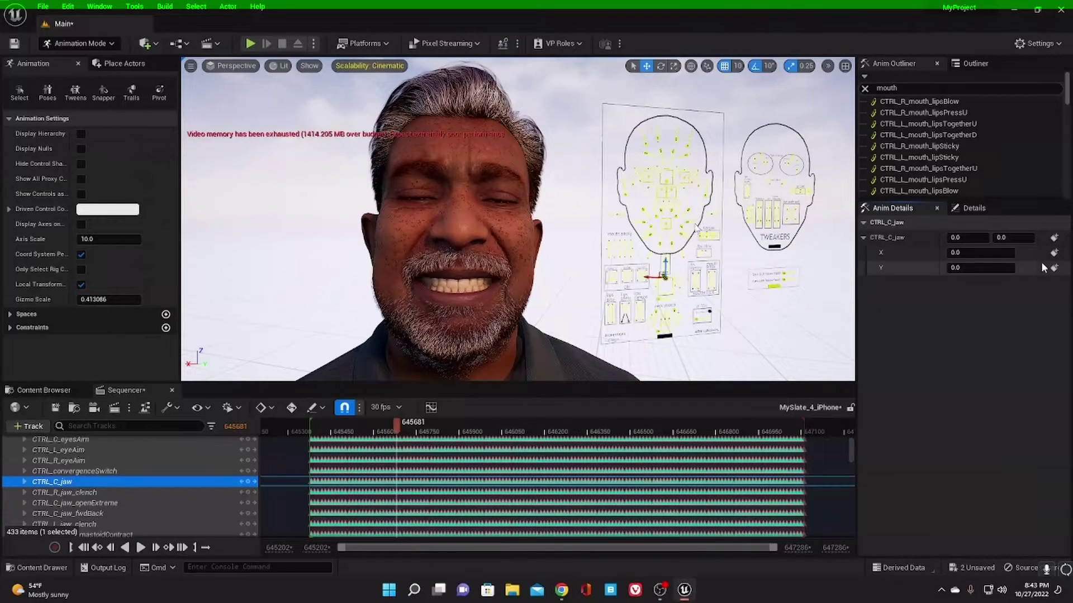
Try Y values of 1.0 and -1.0 and an X value of 1.0 on CTRL_C_mouth, resetting the control to its defaults.
left_click(665, 221)
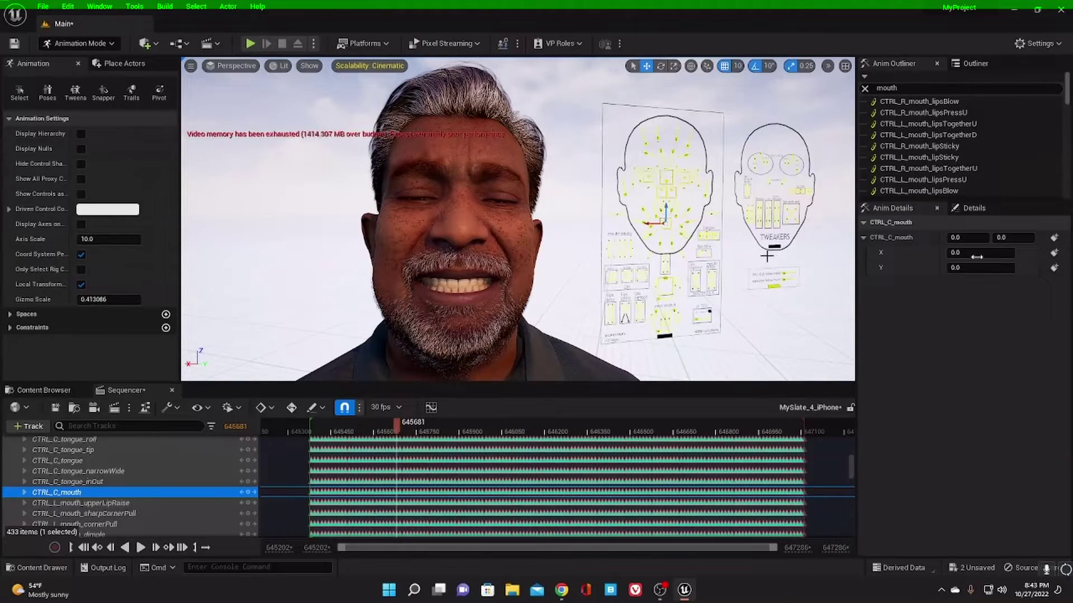
left_click_drag(1000, 236, 1033, 237)
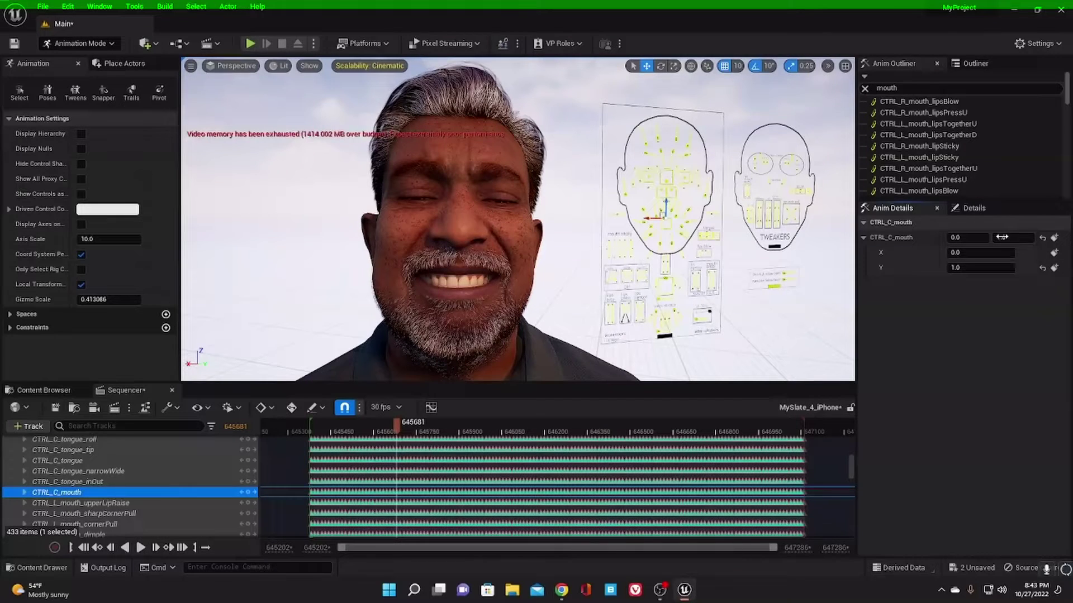
mouse_move(1003, 238)
left_mouse_down()
mouse_move(981, 237)
mouse_move(998, 237)
left_mouse_up()
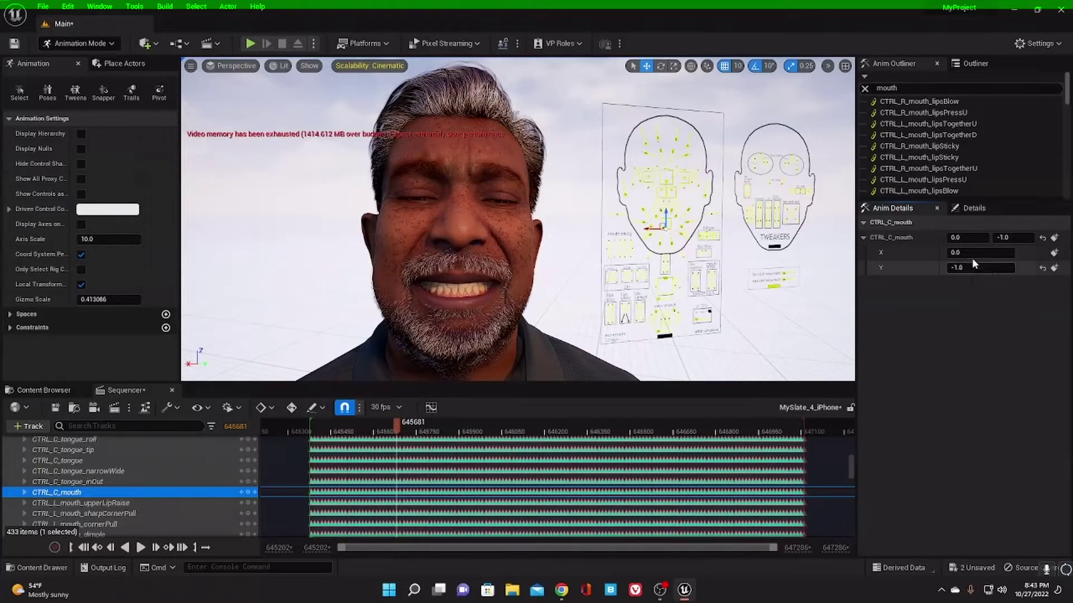
left_click(1042, 238)
left_click_drag(948, 256, 1000, 256)
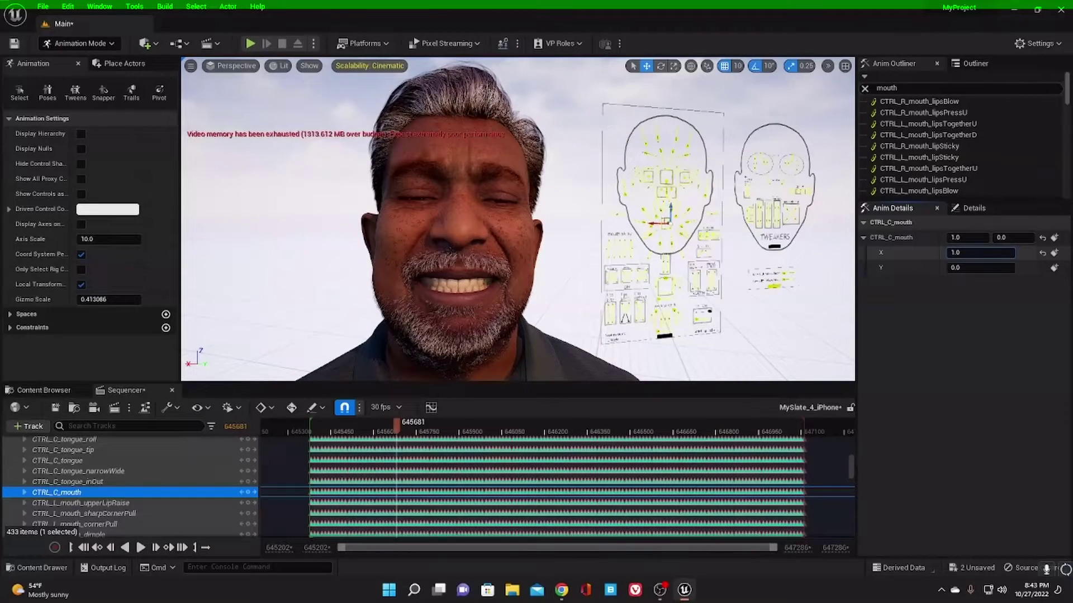
left_click(1044, 253)
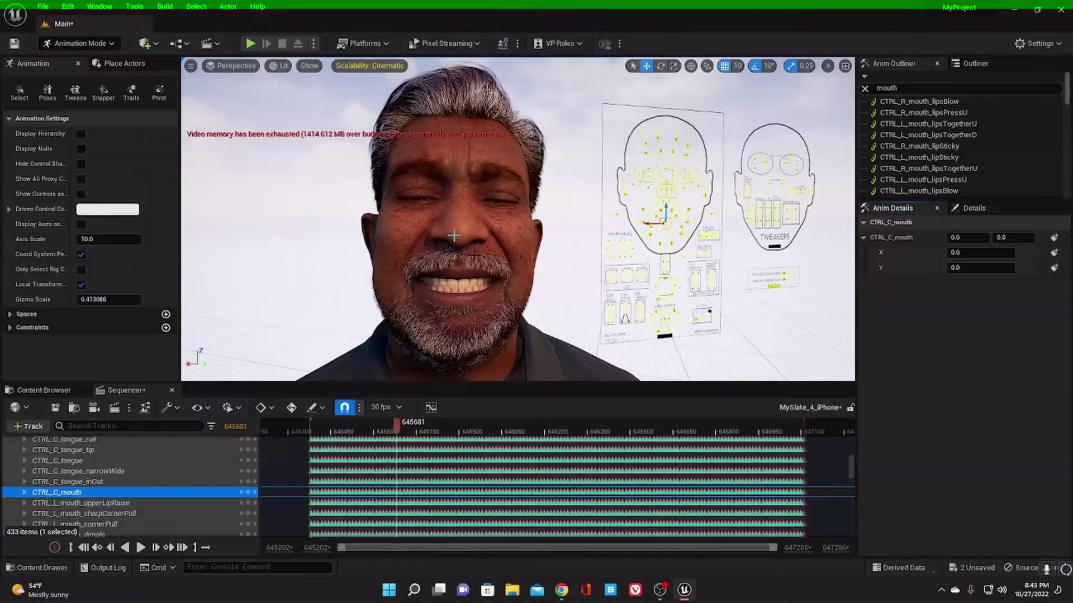
Test the X value of the CTRL_L_nose control and reset the control to its default.
left_click(672, 191)
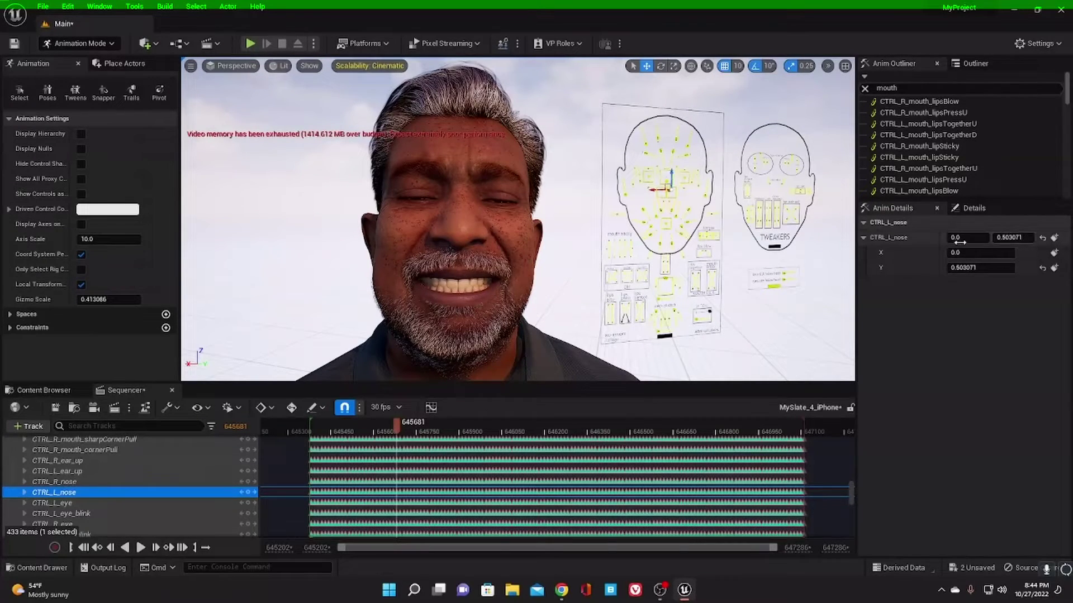
left_click_drag(953, 239, 977, 238)
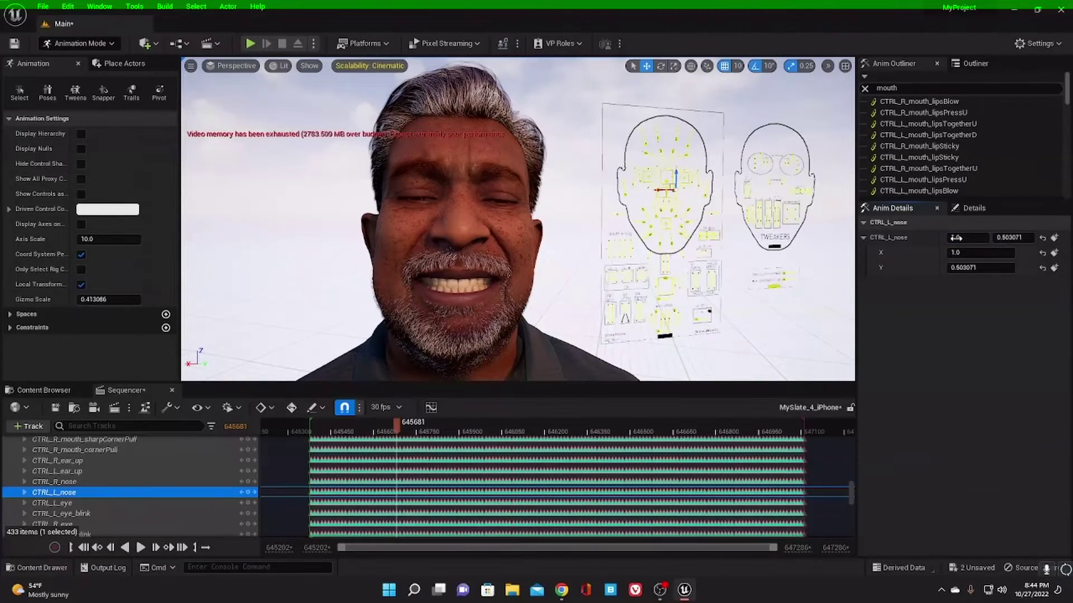
left_click(1043, 238)
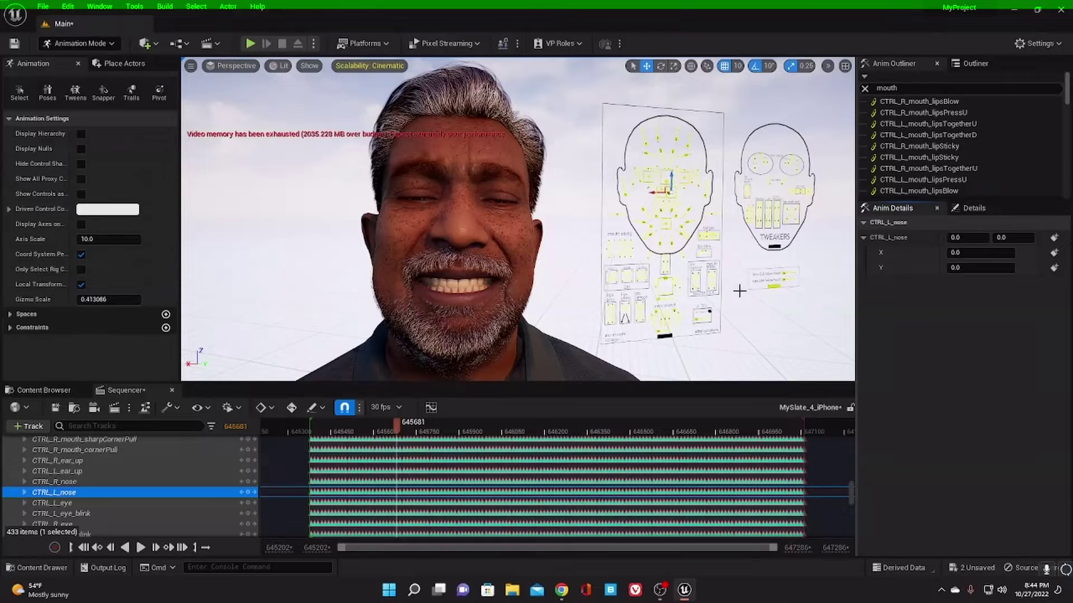
Try a value of 1.0 on the CTRL_C_jaw_openExtreme control and reset it to its default.
left_click(660, 301)
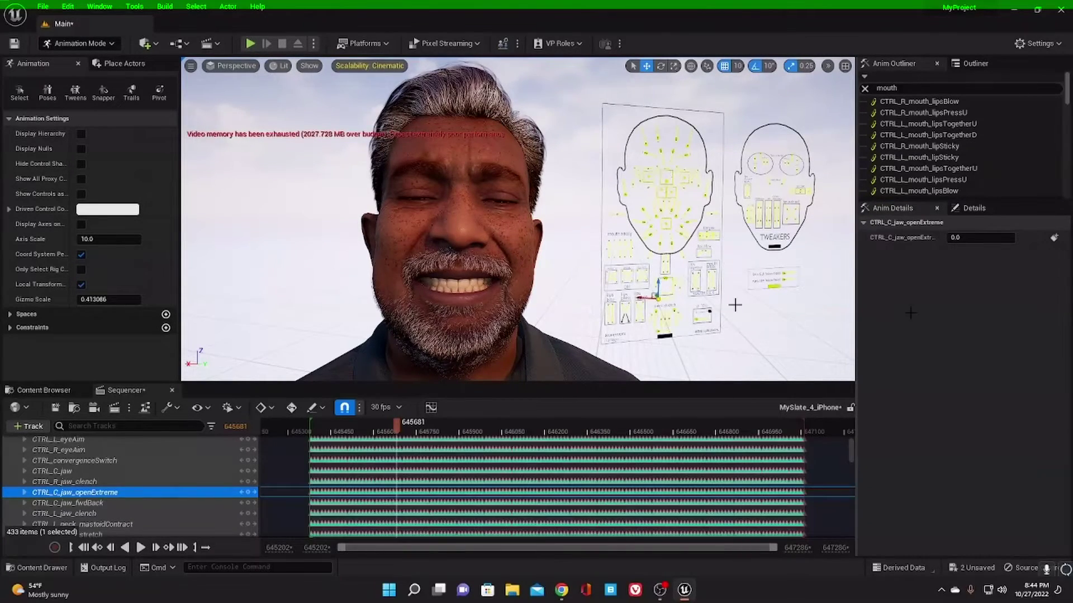
mouse_move(951, 238)
left_mouse_down()
mouse_move(1006, 238)
mouse_move(959, 238)
left_mouse_up()
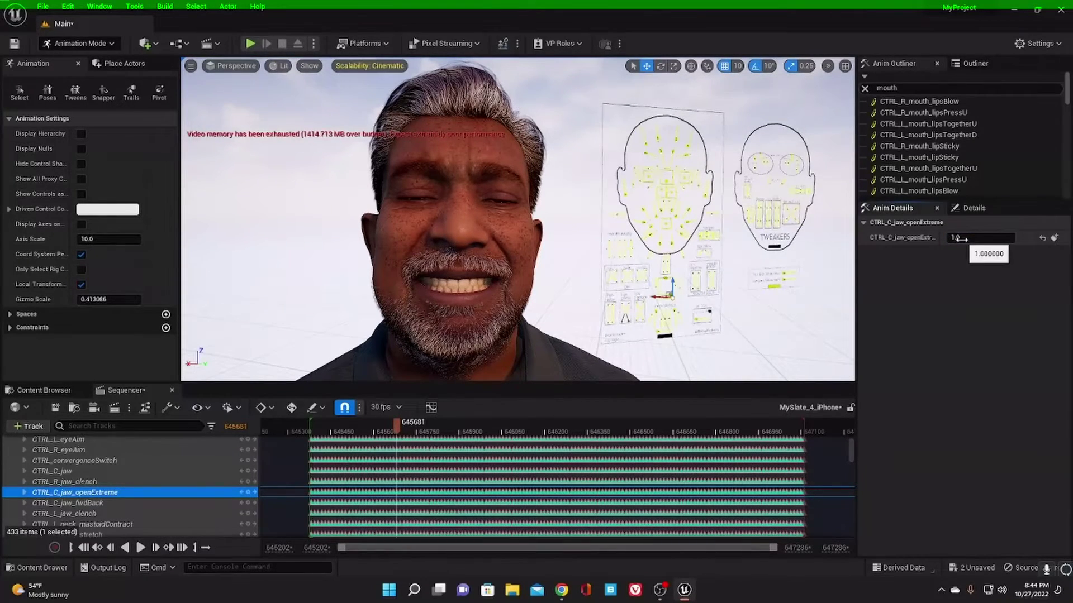
left_click(1041, 238)
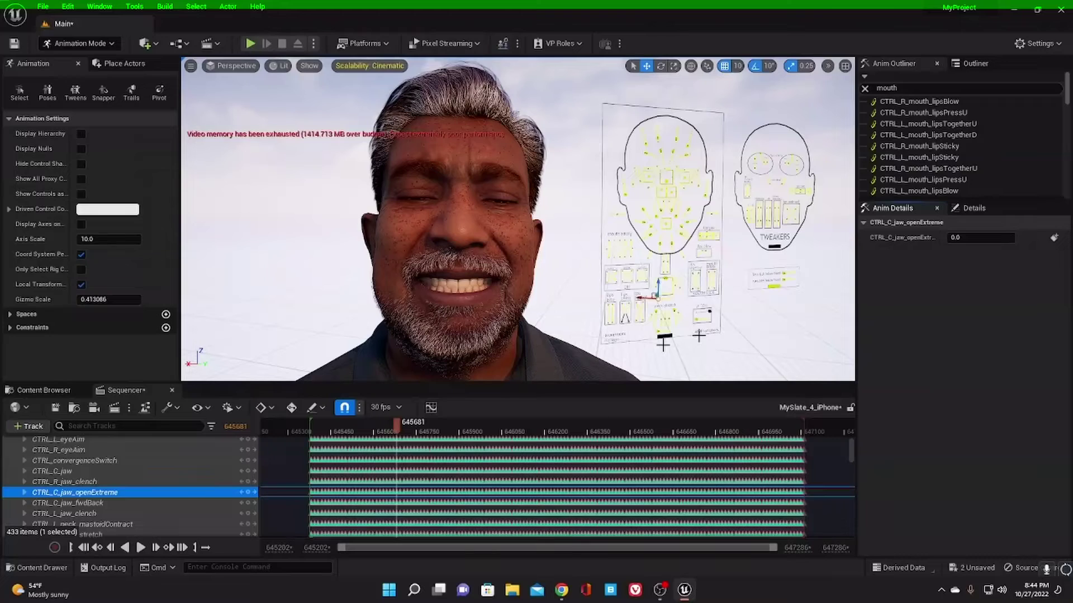
Try a value of 1.0 on the CTRL_lookAtSwitch control and reset it to its default.
left_click(696, 316)
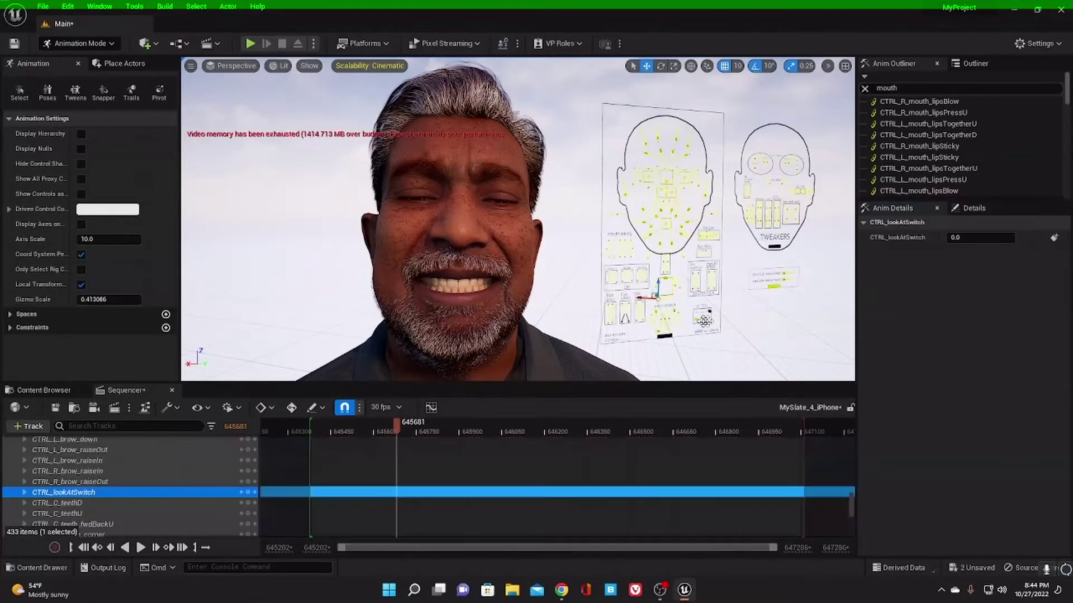
left_click_drag(963, 239, 1033, 241)
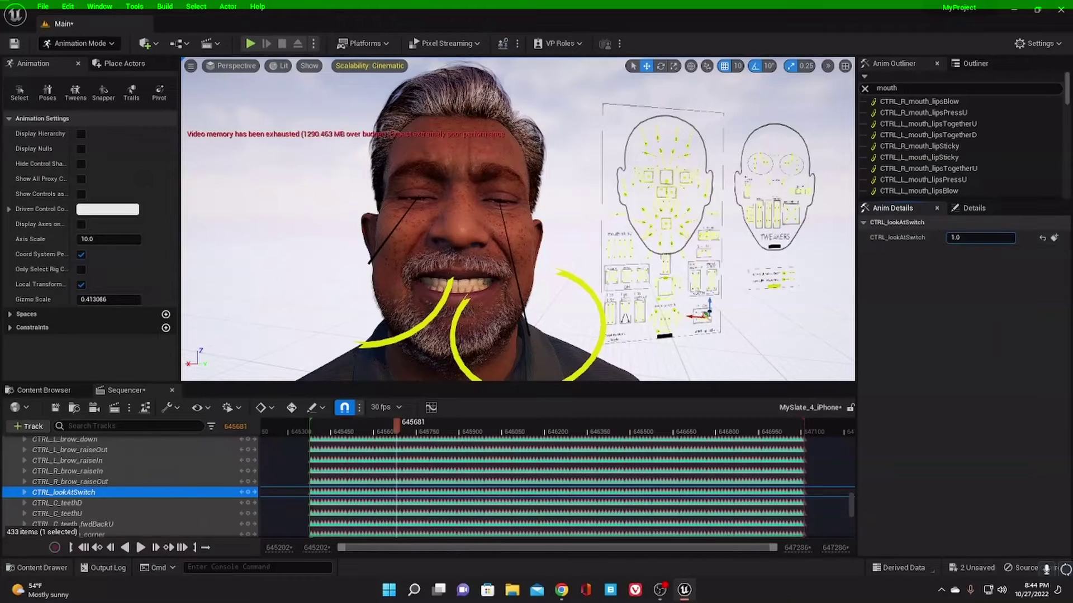
left_click(1041, 238)
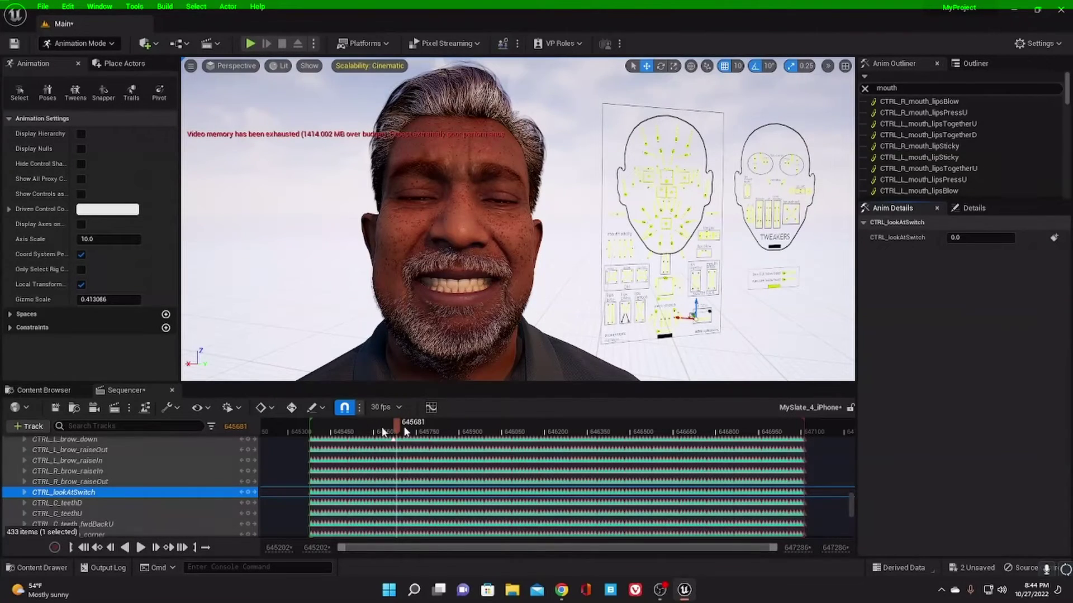
At frame 646590, try an X value of 1.0 on the CTRL_C_jaw control and reset the control to its default.
left_click_drag(395, 426, 659, 429)
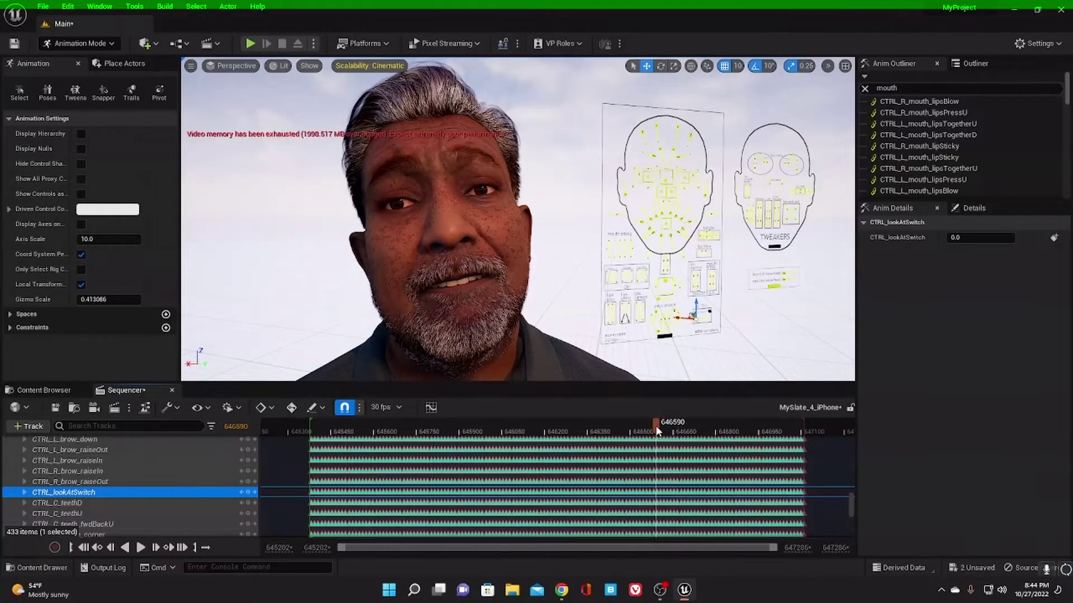
left_click(665, 282)
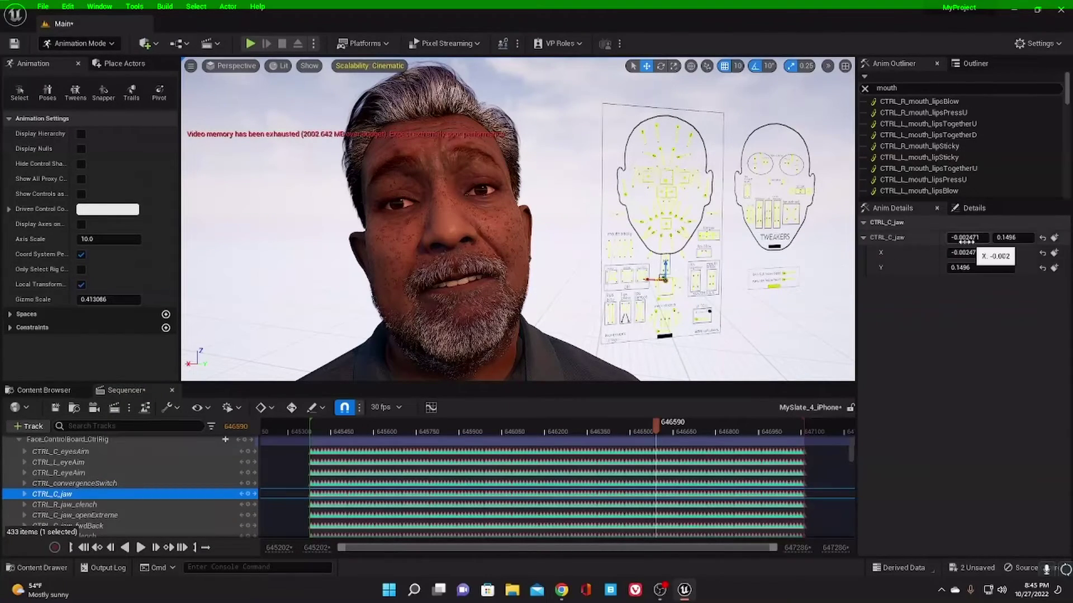
left_click_drag(965, 240, 1043, 240)
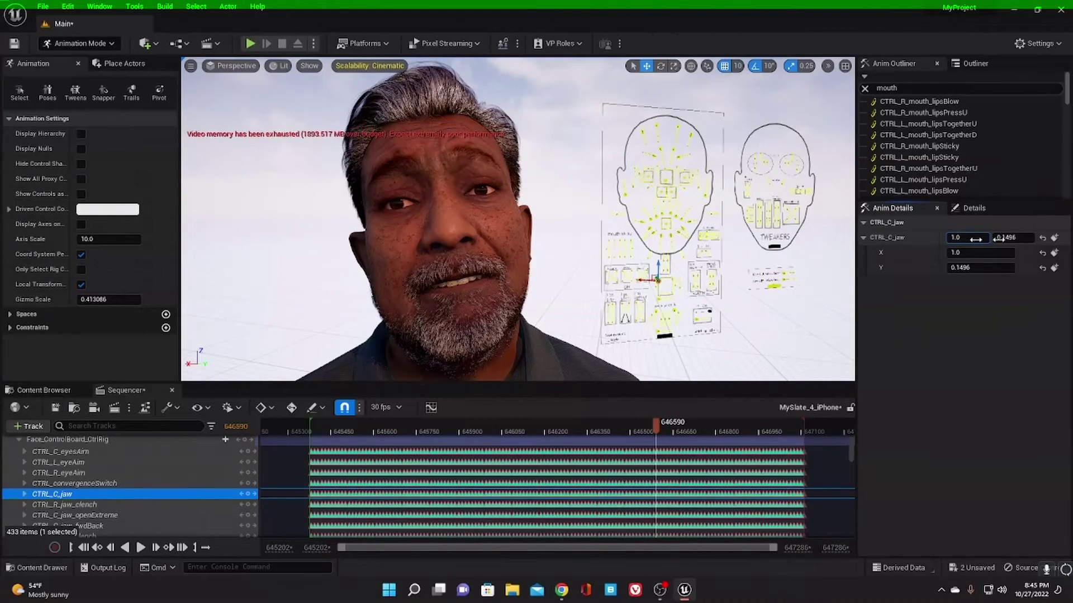
left_click(1042, 238)
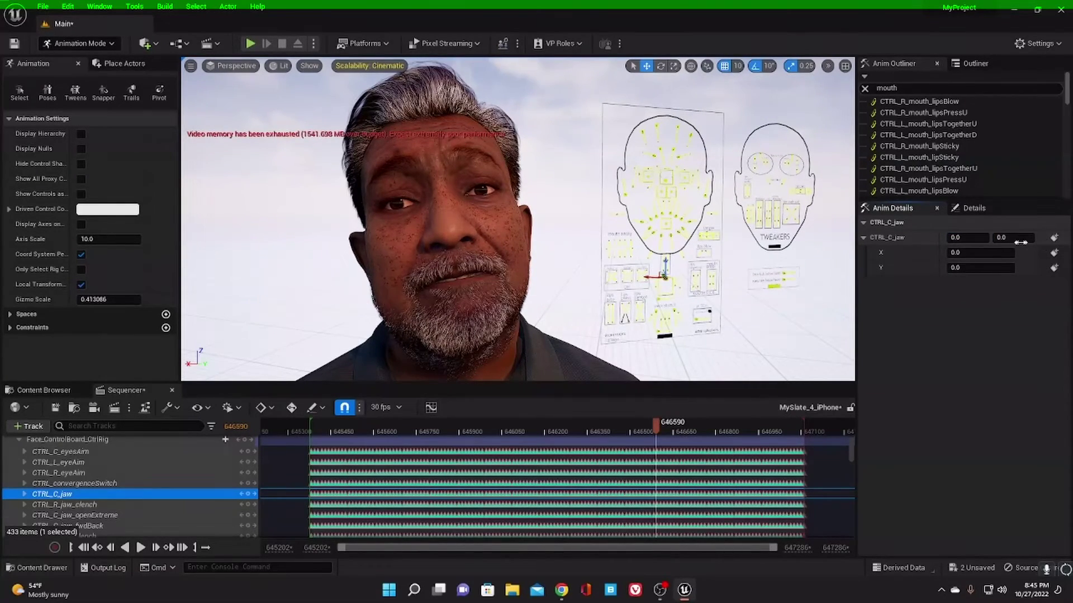
Try a Y value of 1.0 combined with an X value of about 0.91 on CTRL_C_jaw, and reset both axes.
mouse_move(1002, 238)
left_mouse_down()
mouse_move(1026, 237)
mouse_move(1003, 238)
left_mouse_up()
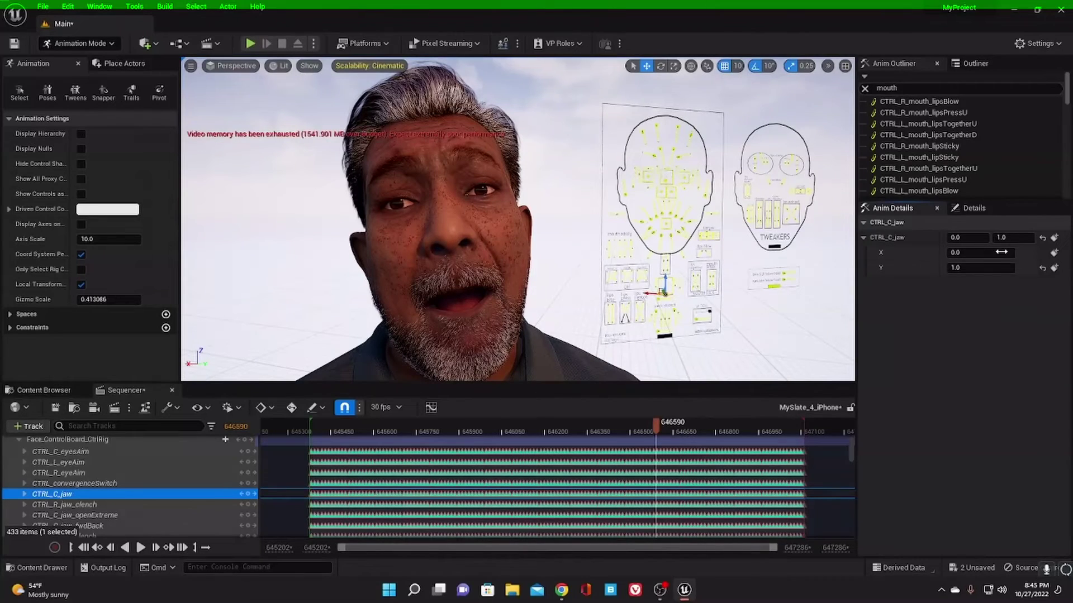
mouse_move(958, 252)
left_mouse_down()
mouse_move(1033, 252)
mouse_move(956, 253)
left_mouse_up()
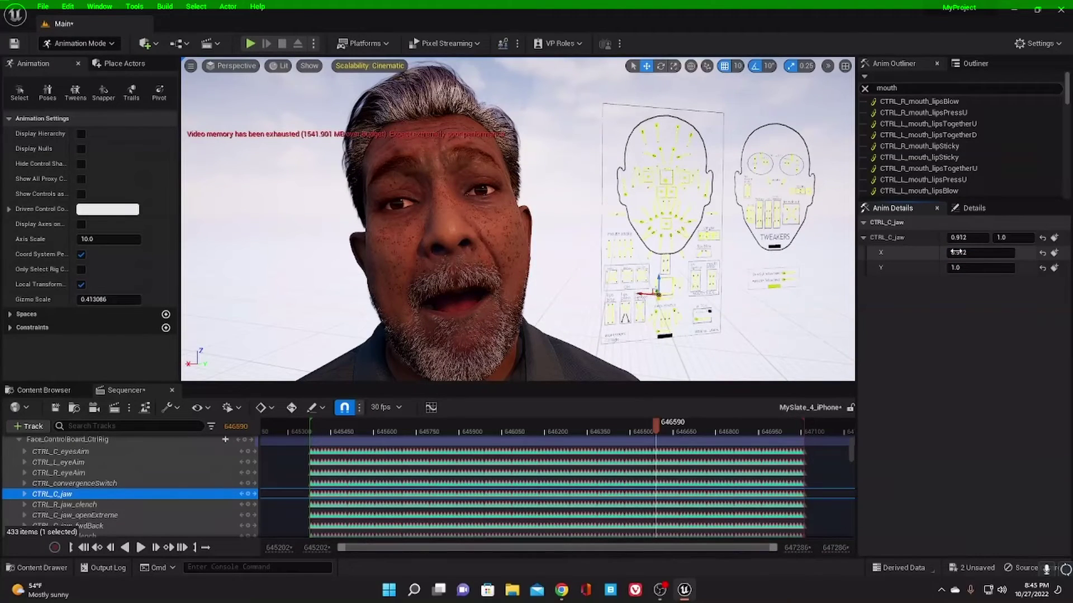
left_click(1042, 252)
left_click(1000, 268)
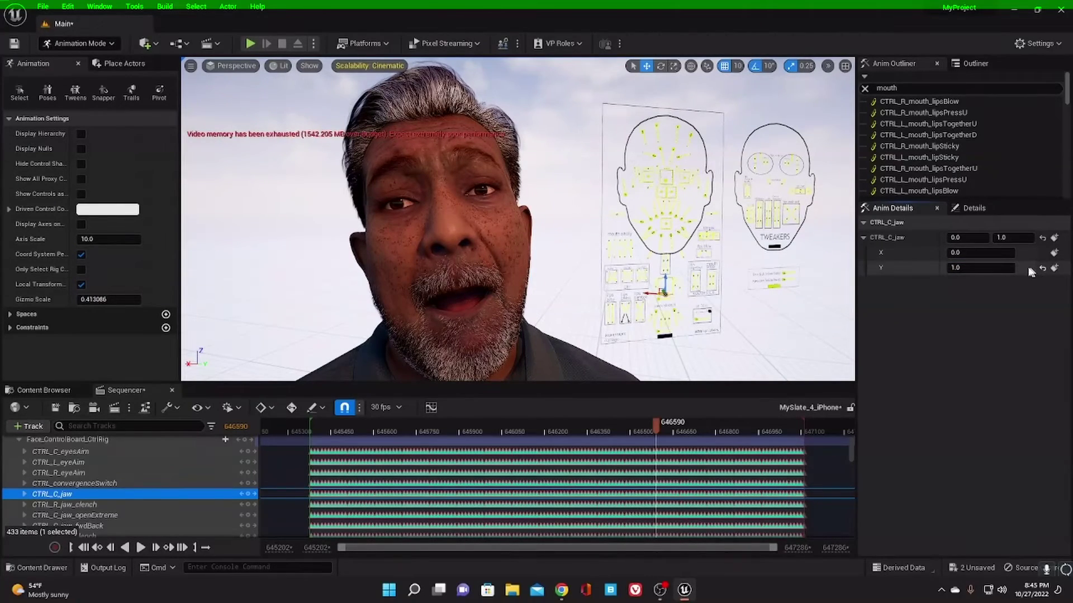
left_click(1042, 268)
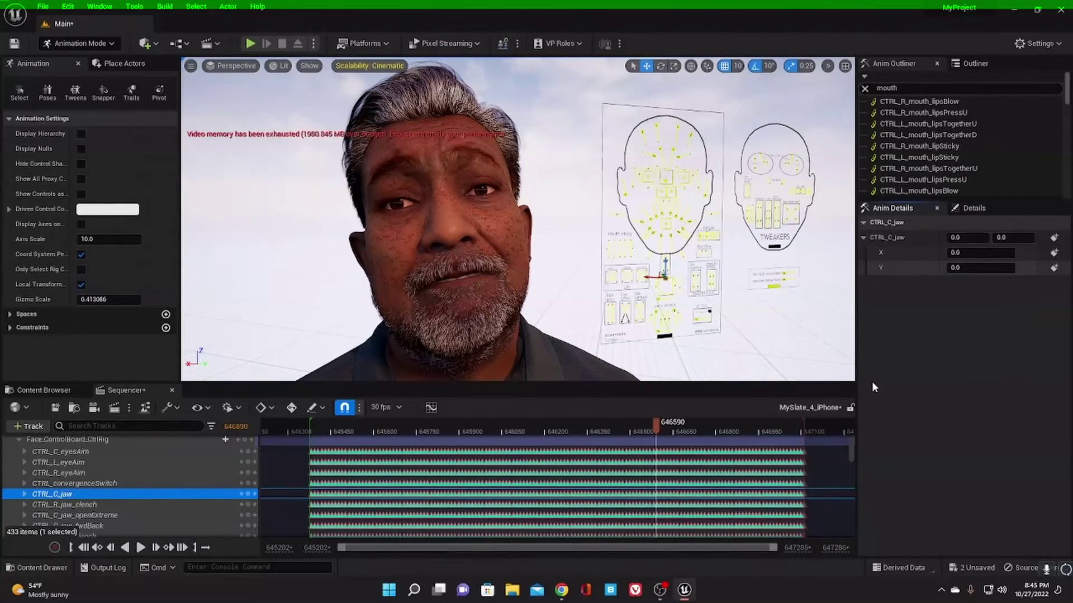
Try a value of 1.0 on the CTRL_R_mouth_upperLipRaise control and reset it to its default.
left_click(662, 213)
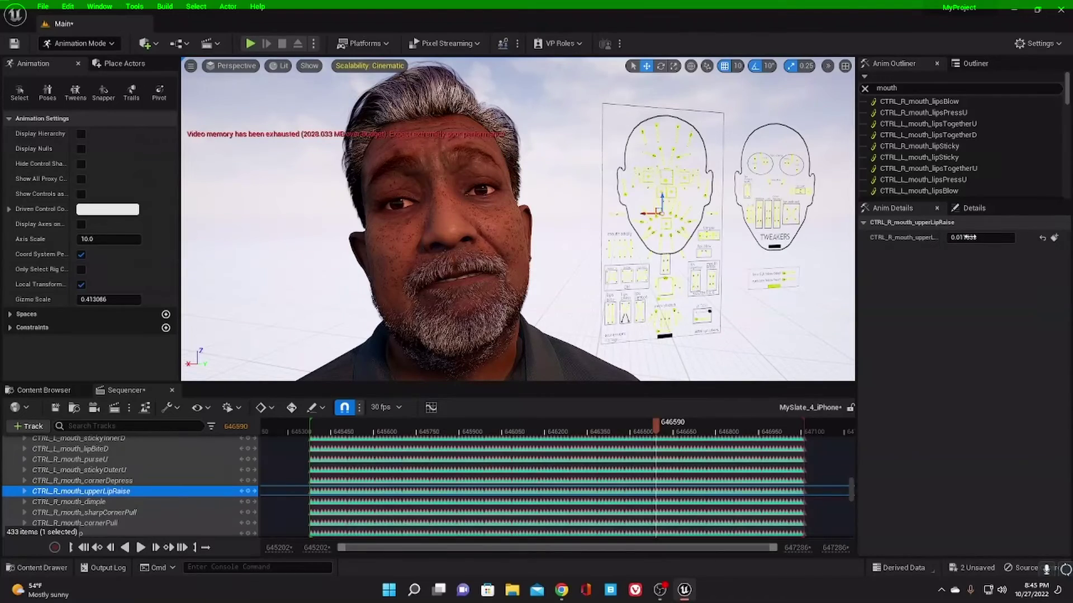
left_click_drag(962, 237, 990, 240)
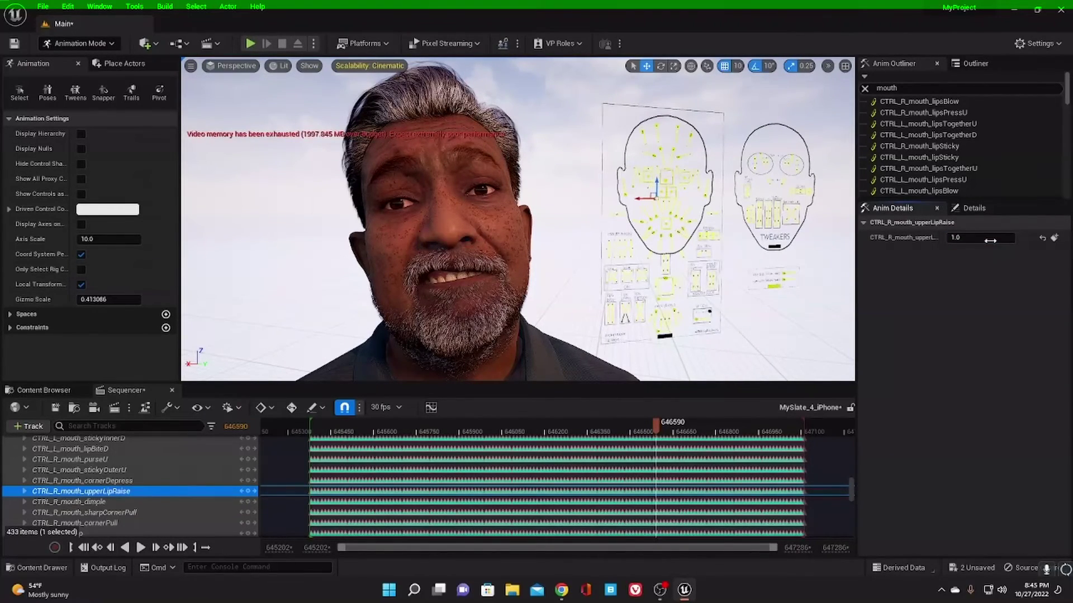
left_click(1042, 238)
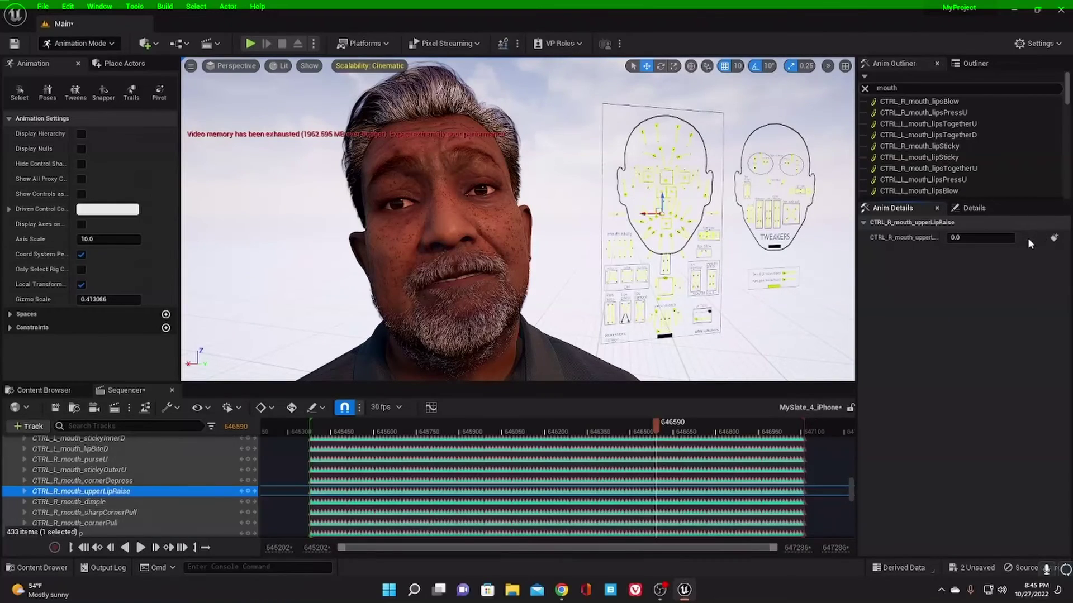